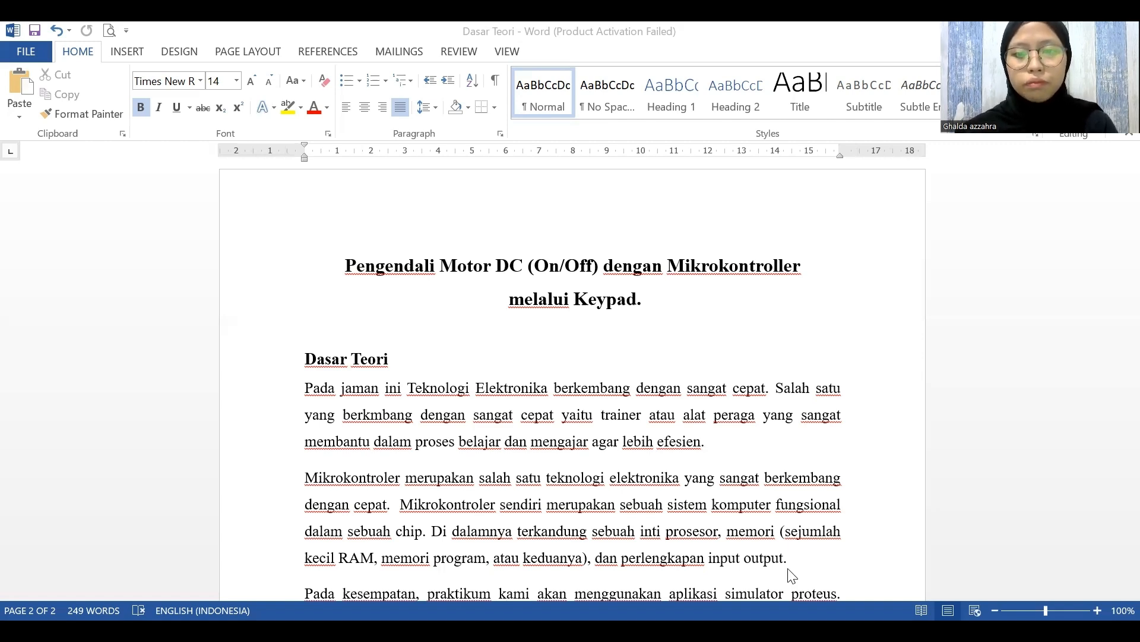
- Read the Dasar Teori section of the document down to the list of practicum objectives
{"action": "scroll", "coordinate": [787, 573], "scroll_direction": "down", "scroll_amount": 4}
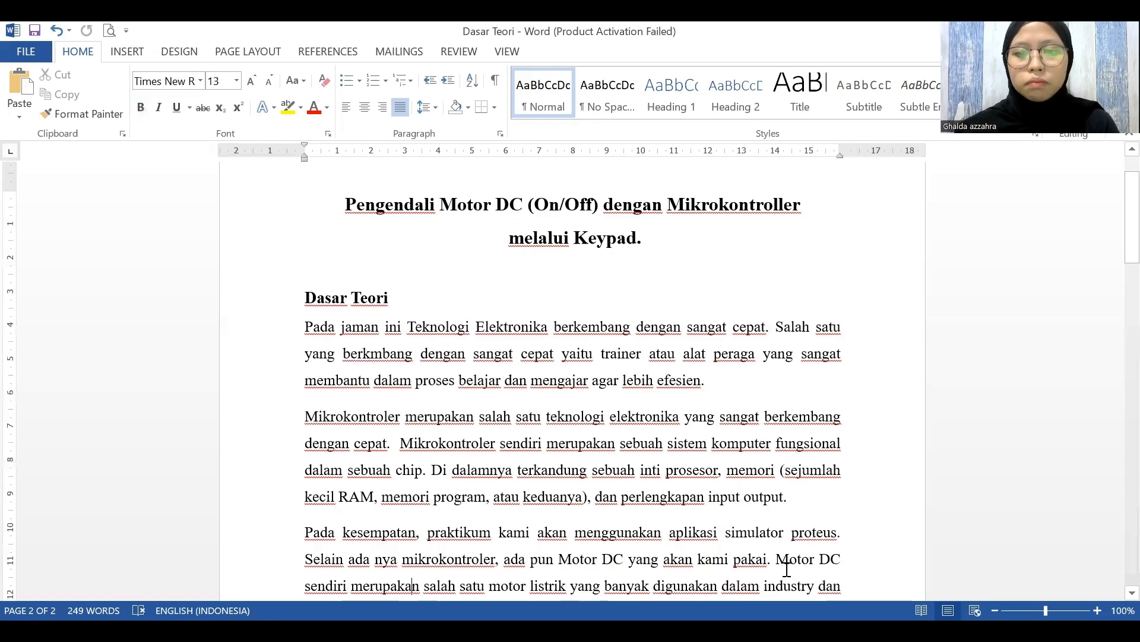
{"action": "scroll", "coordinate": [787, 569], "scroll_direction": "down", "scroll_amount": 1}
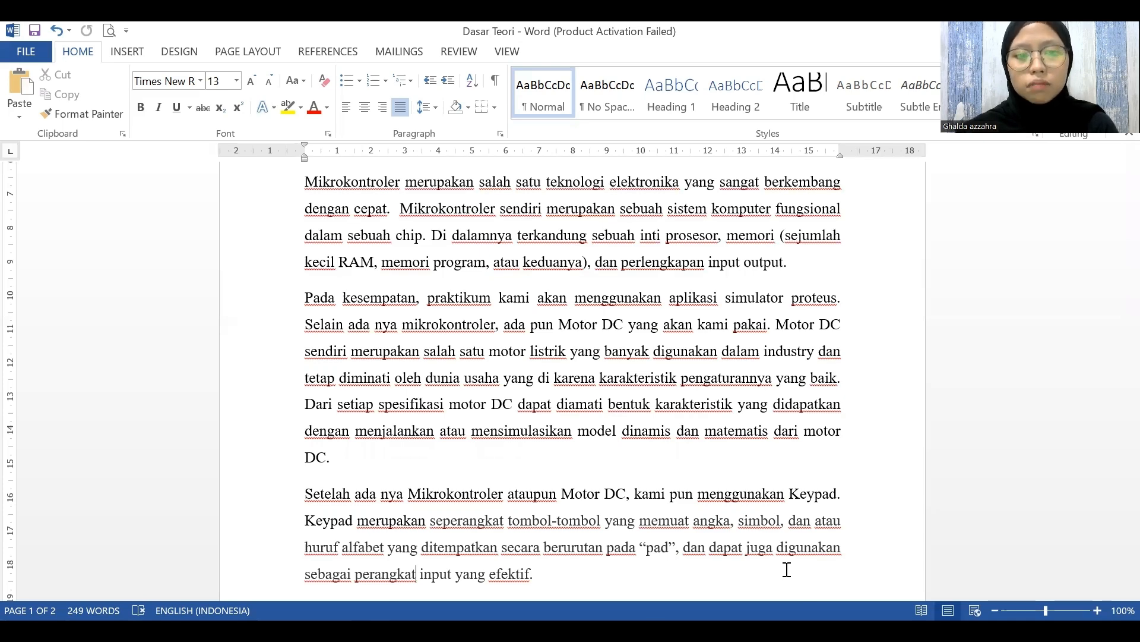
{"action": "key", "text": "Down"}
{"action": "key", "text": "Down"}
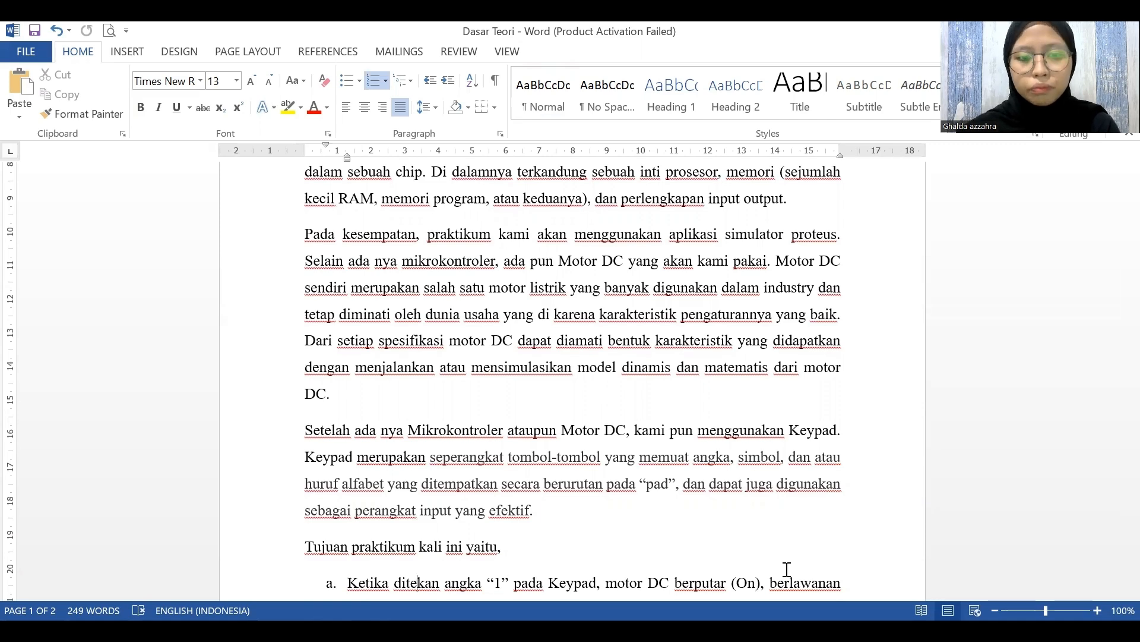
{"action": "scroll", "coordinate": [787, 569], "scroll_direction": "down", "scroll_amount": 4}
{"action": "left_click", "coordinate": [787, 569]}
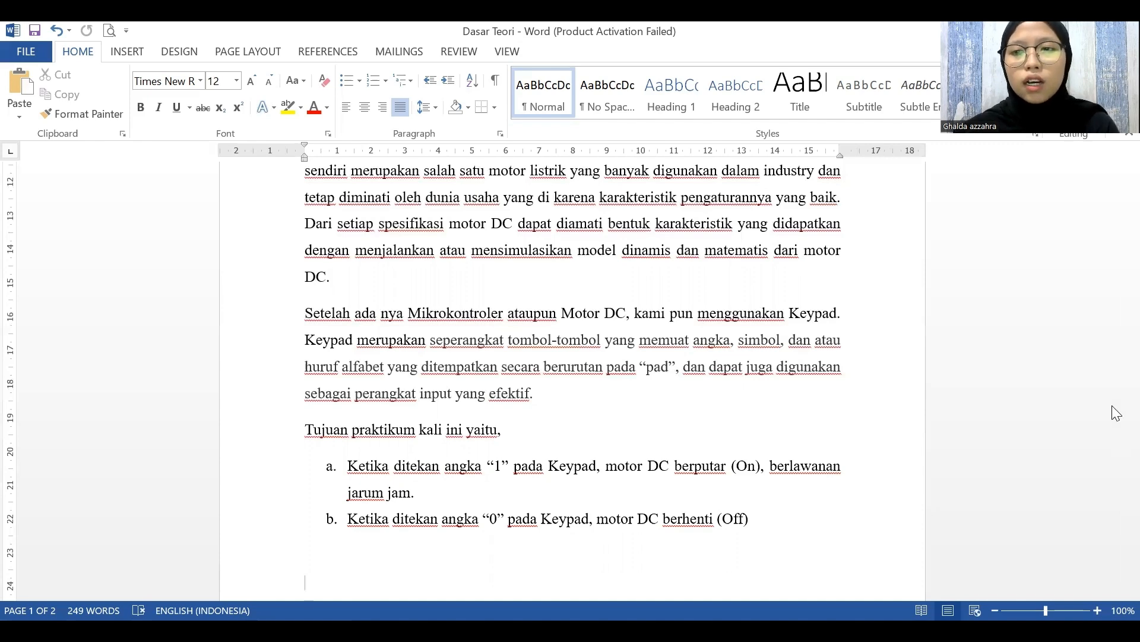
{"action": "left_click_drag", "start_coordinate": [1113, 296], "coordinate": [1113, 411]}
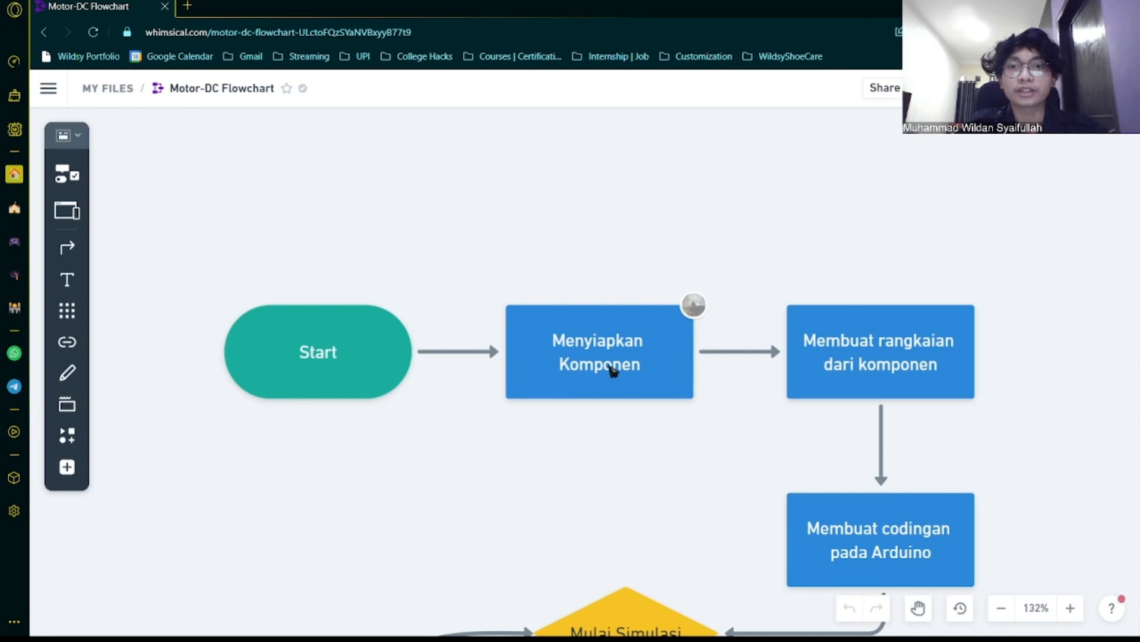
- In the Whimsical Motor-DC flowchart, view the comment on Menyiapkan Komponen and examine the flow from Start to the Mulai Simulasi decision
{"action": "left_click", "coordinate": [695, 304]}
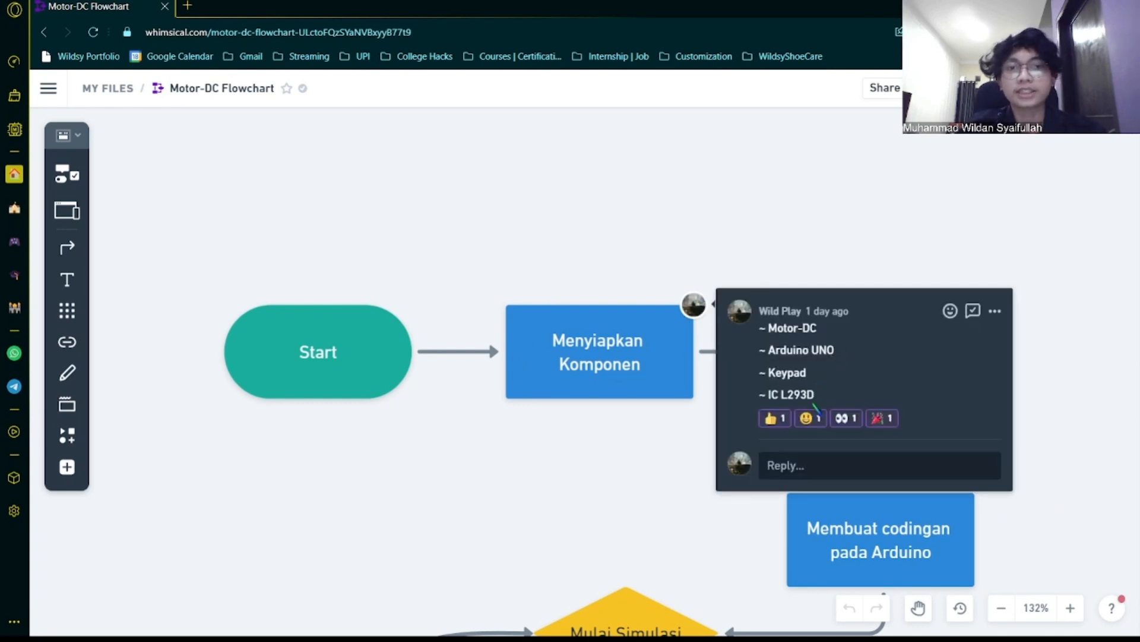
{"action": "left_click", "coordinate": [876, 232]}
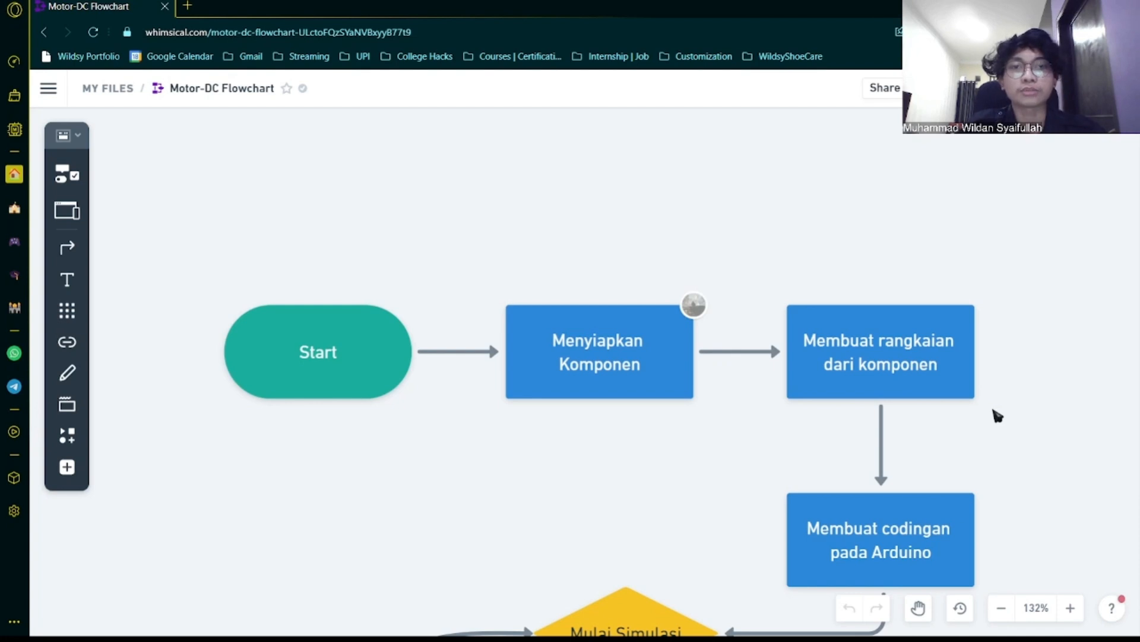
{"action": "scroll", "coordinate": [998, 416], "scroll_direction": "right", "scroll_amount": 2}
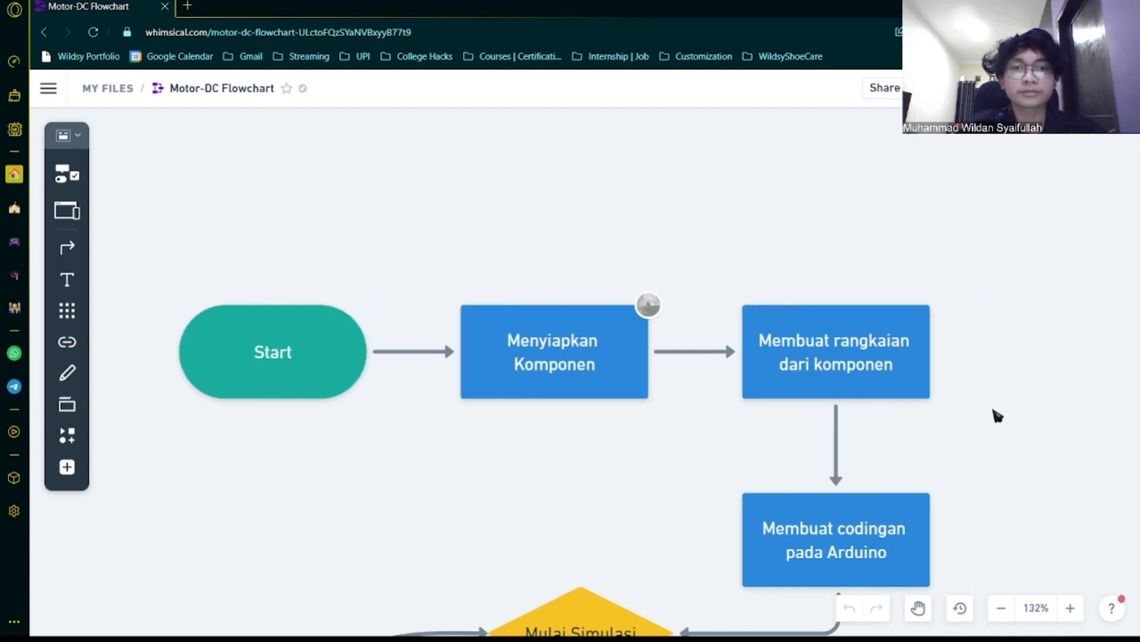
{"action": "scroll", "coordinate": [998, 416], "scroll_direction": "right", "scroll_amount": 2}
{"action": "scroll", "coordinate": [998, 416], "scroll_direction": "right", "scroll_amount": 2}
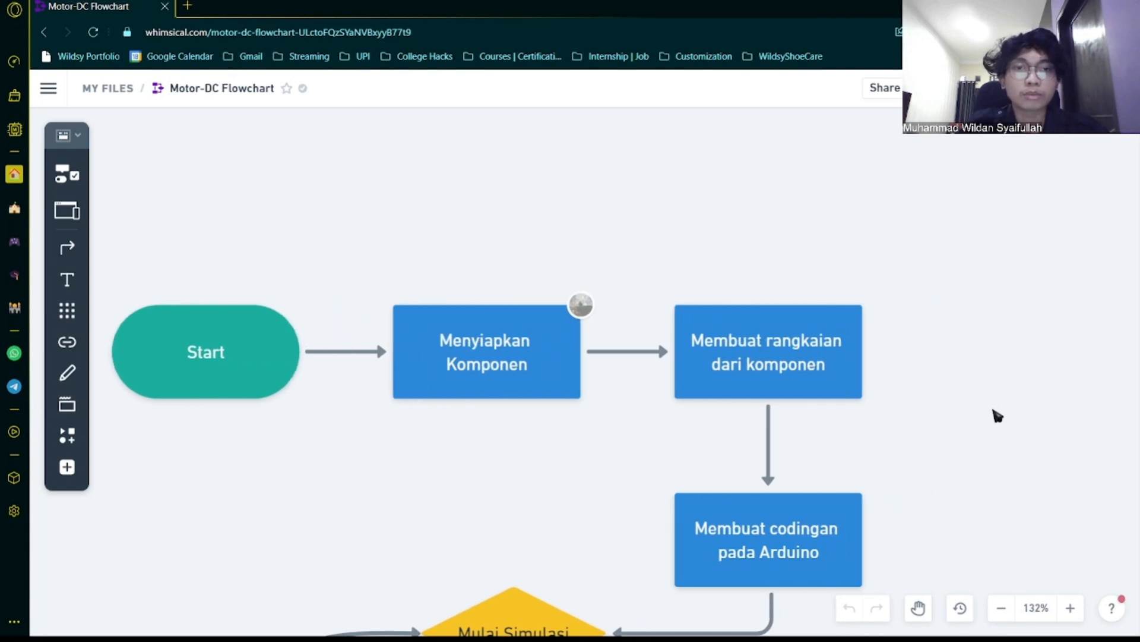
{"action": "scroll", "coordinate": [957, 410], "scroll_direction": "down", "scroll_amount": 3}
{"action": "scroll", "coordinate": [957, 410], "scroll_direction": "down", "scroll_amount": 1}
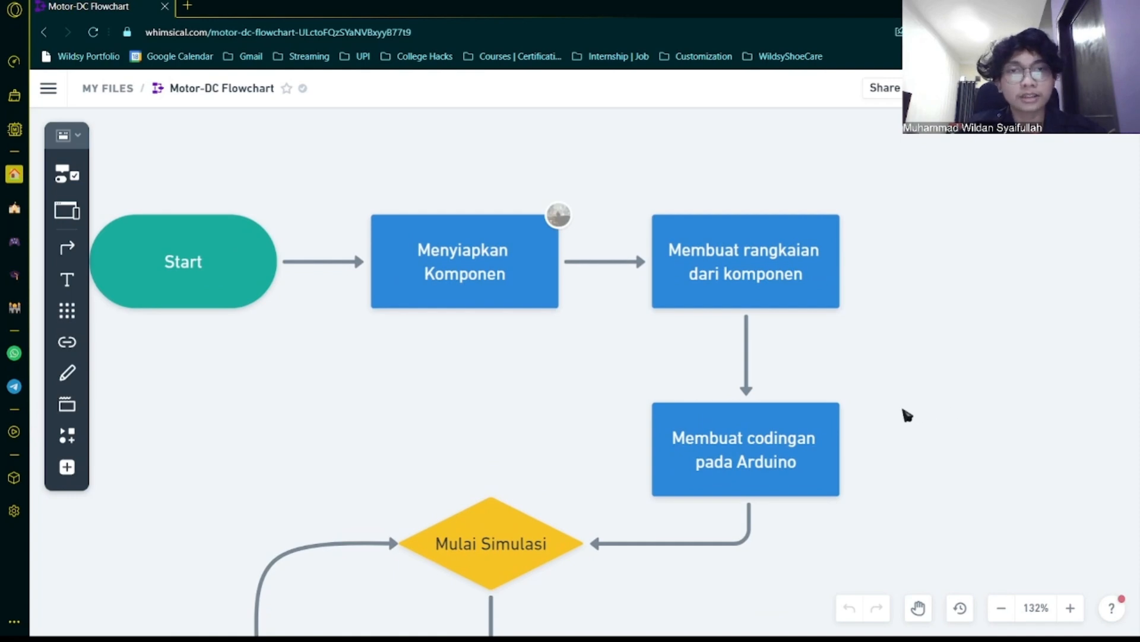
{"action": "scroll", "coordinate": [907, 416], "scroll_direction": "down", "scroll_amount": 1}
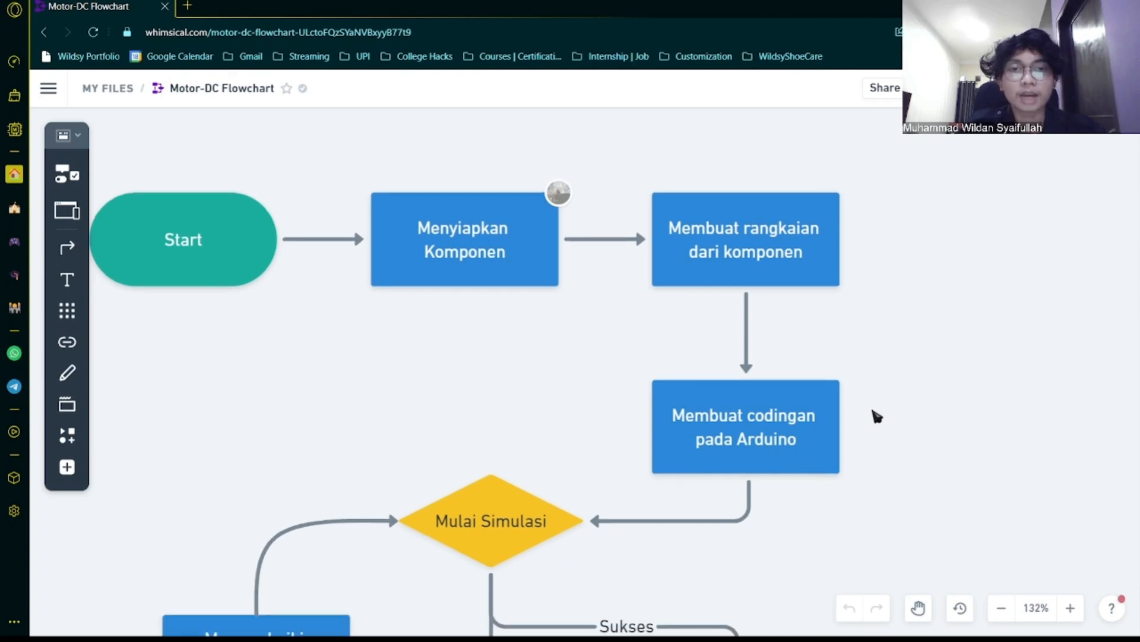
{"action": "scroll", "coordinate": [854, 445], "scroll_direction": "down", "scroll_amount": 2}
{"action": "scroll", "coordinate": [856, 445], "scroll_direction": "down", "scroll_amount": 4}
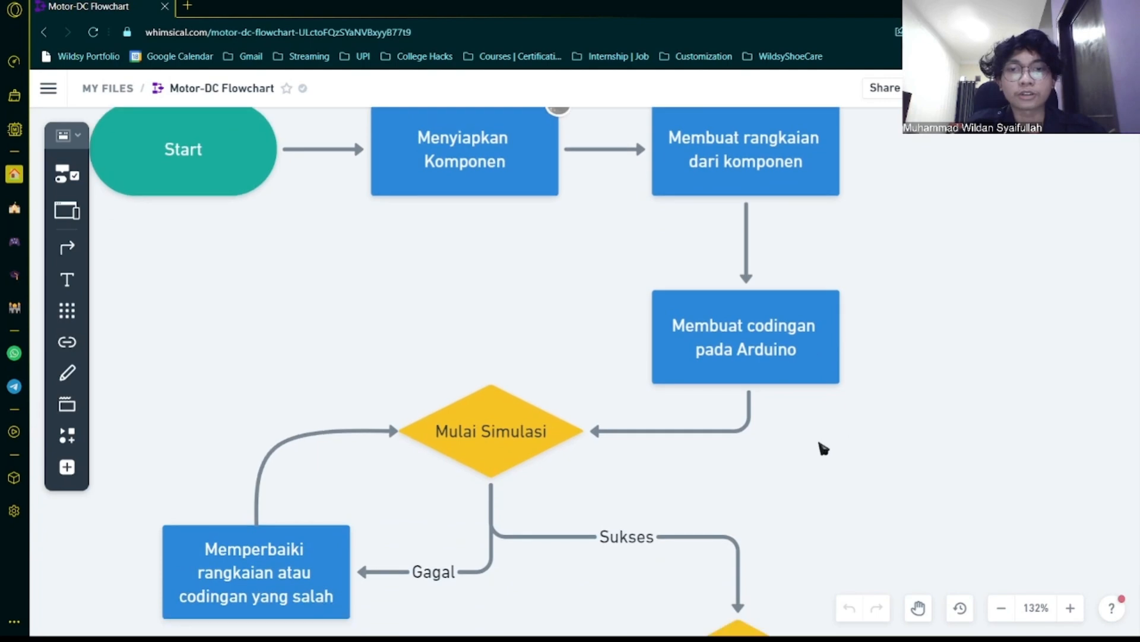
{"action": "scroll", "coordinate": [719, 451], "scroll_direction": "left", "scroll_amount": 3}
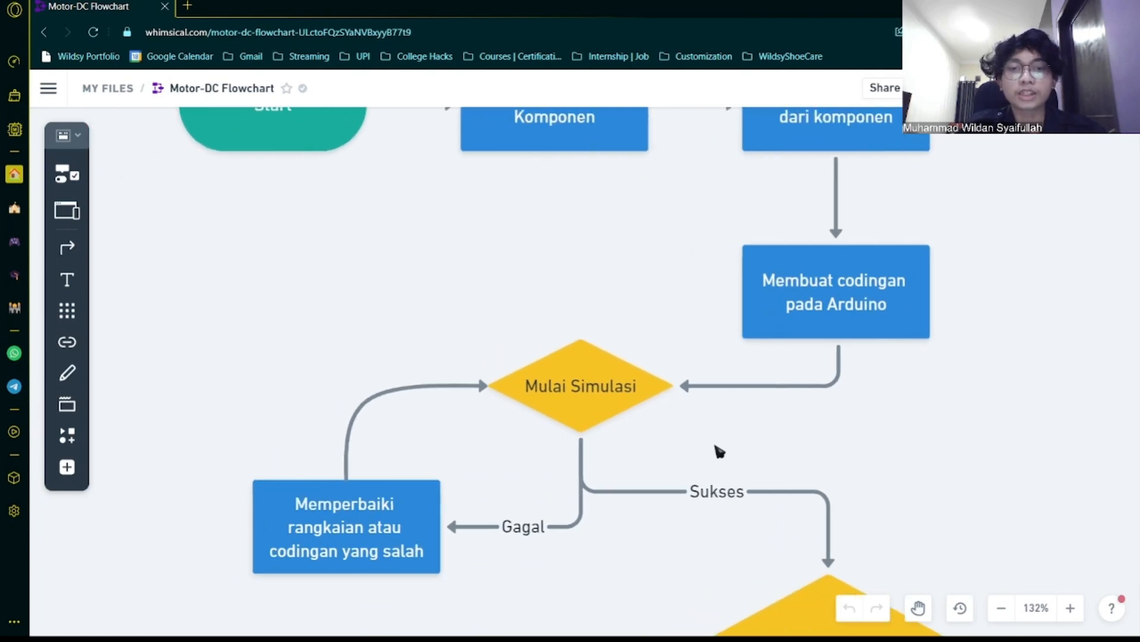
{"action": "scroll", "coordinate": [719, 451], "scroll_direction": "down", "scroll_amount": 1}
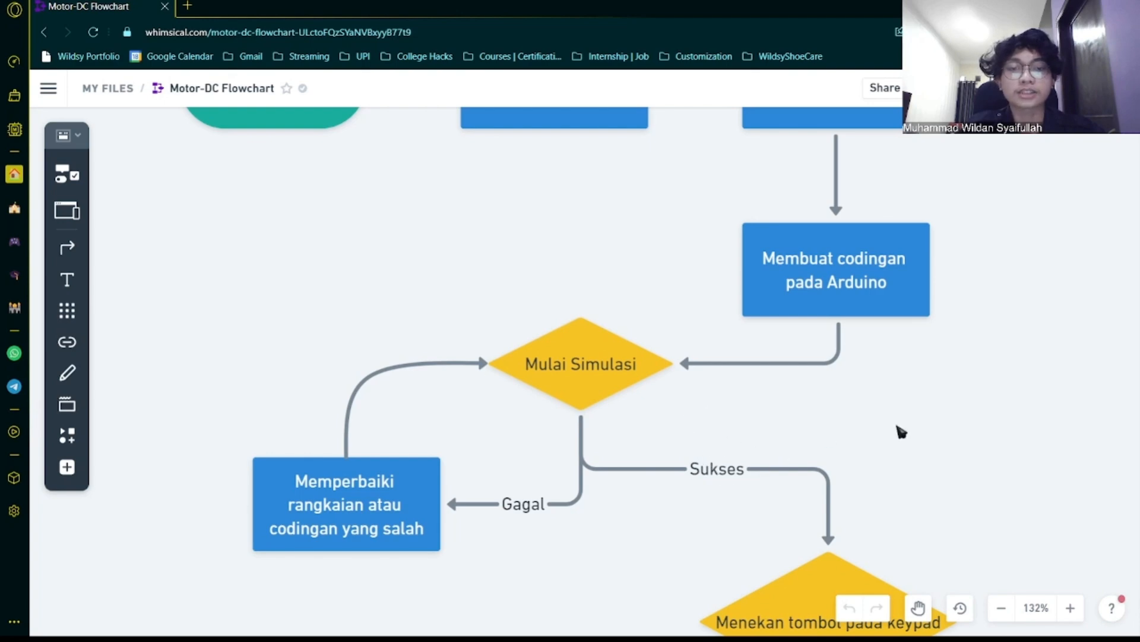
- Examine the flowchart's Sukses path through the keypad decision to the Angka 1, Angka 2 and Angka 0 motor actions
{"action": "scroll", "coordinate": [901, 432], "scroll_direction": "right", "scroll_amount": 6}
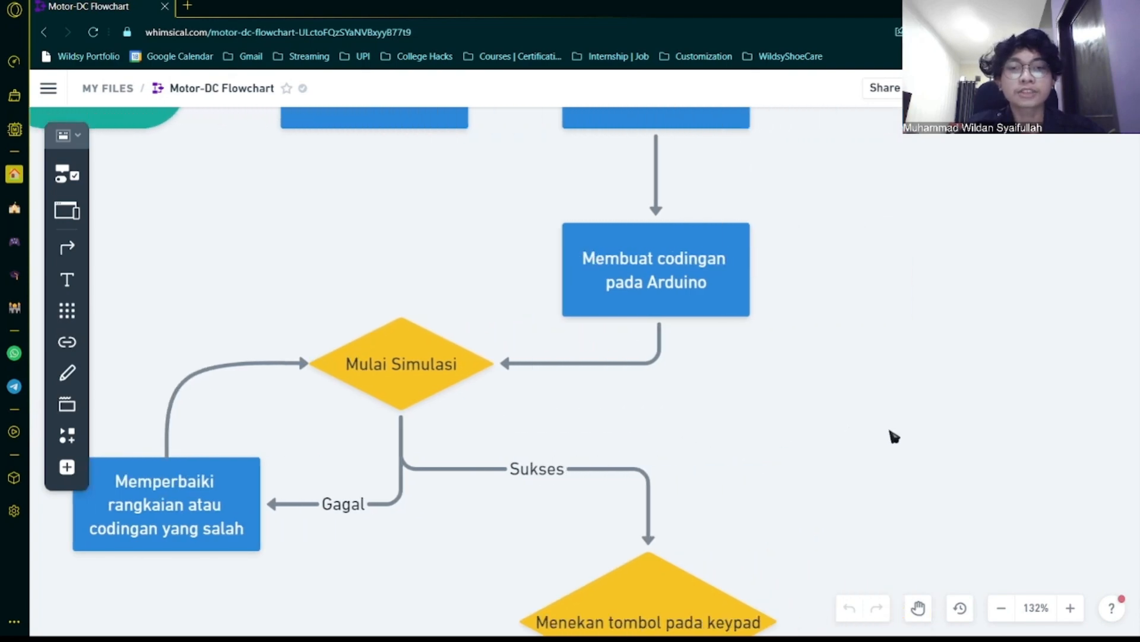
{"action": "scroll", "coordinate": [881, 439], "scroll_direction": "down", "scroll_amount": 3}
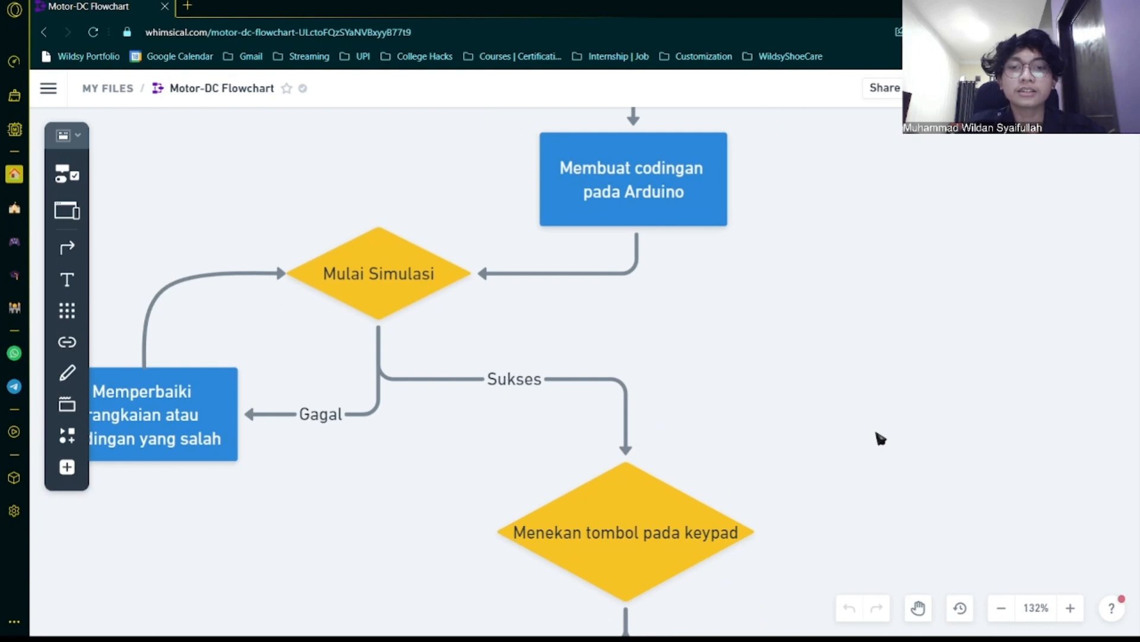
{"action": "scroll", "coordinate": [881, 438], "scroll_direction": "down", "scroll_amount": 2}
{"action": "scroll", "coordinate": [878, 441], "scroll_direction": "down", "scroll_amount": 2}
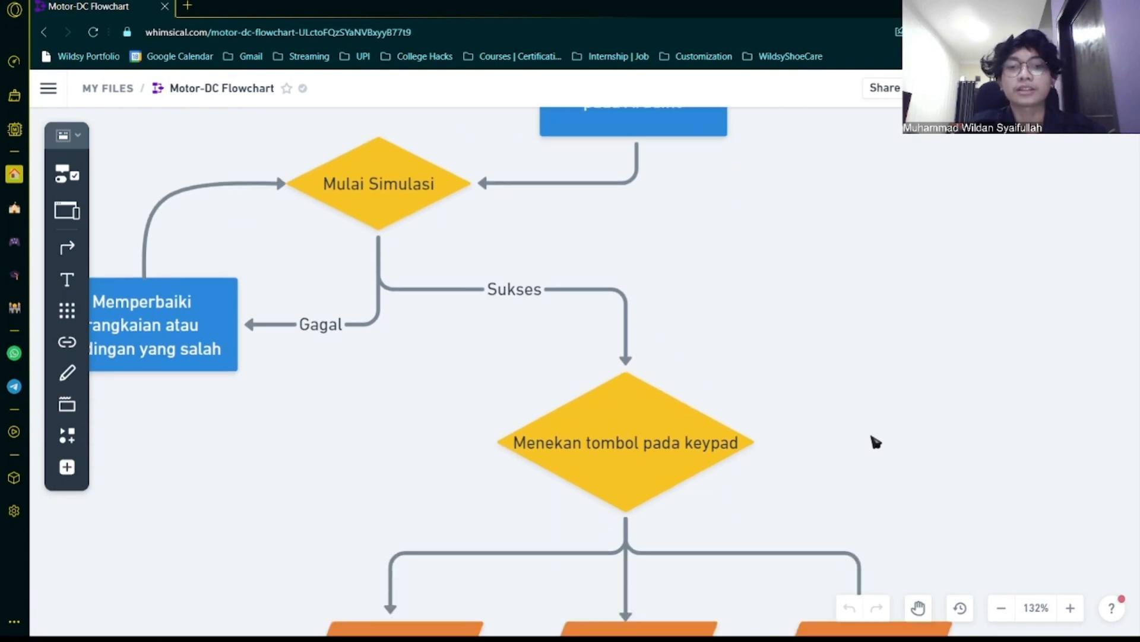
{"action": "scroll", "coordinate": [877, 441], "scroll_direction": "down", "scroll_amount": 2}
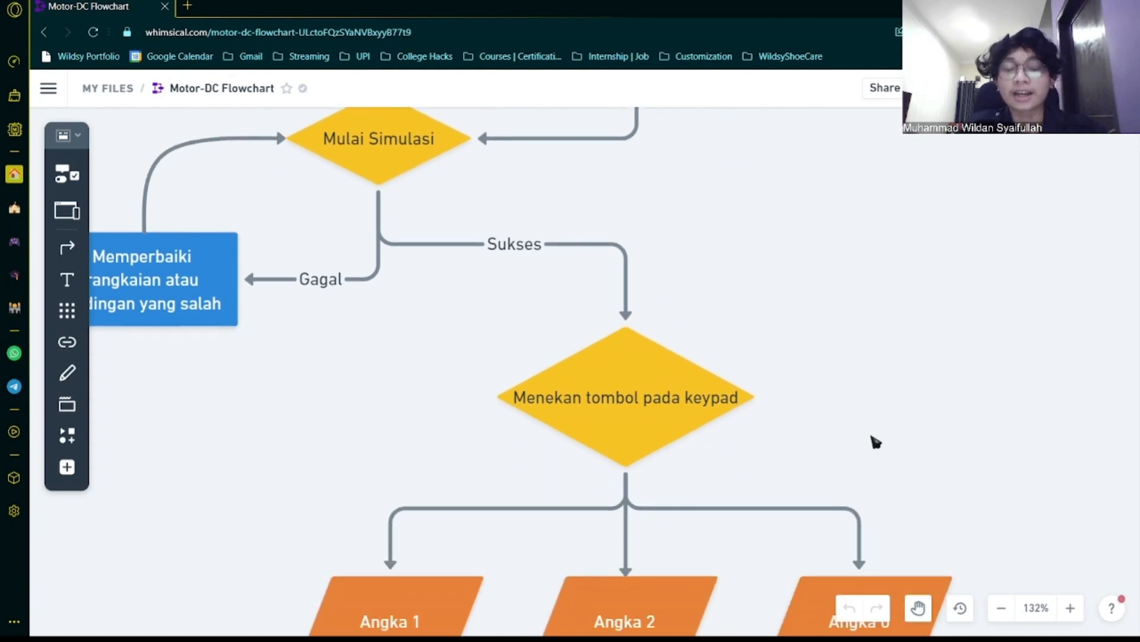
{"action": "scroll", "coordinate": [877, 442], "scroll_direction": "down", "scroll_amount": 3}
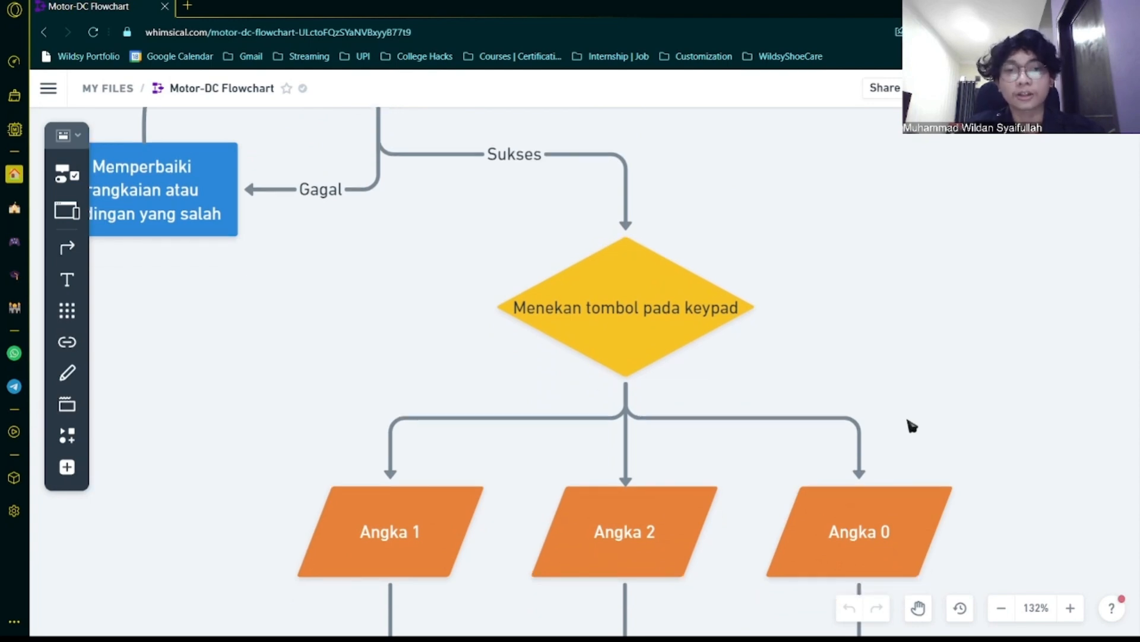
{"action": "scroll", "coordinate": [912, 424], "scroll_direction": "down", "scroll_amount": 1}
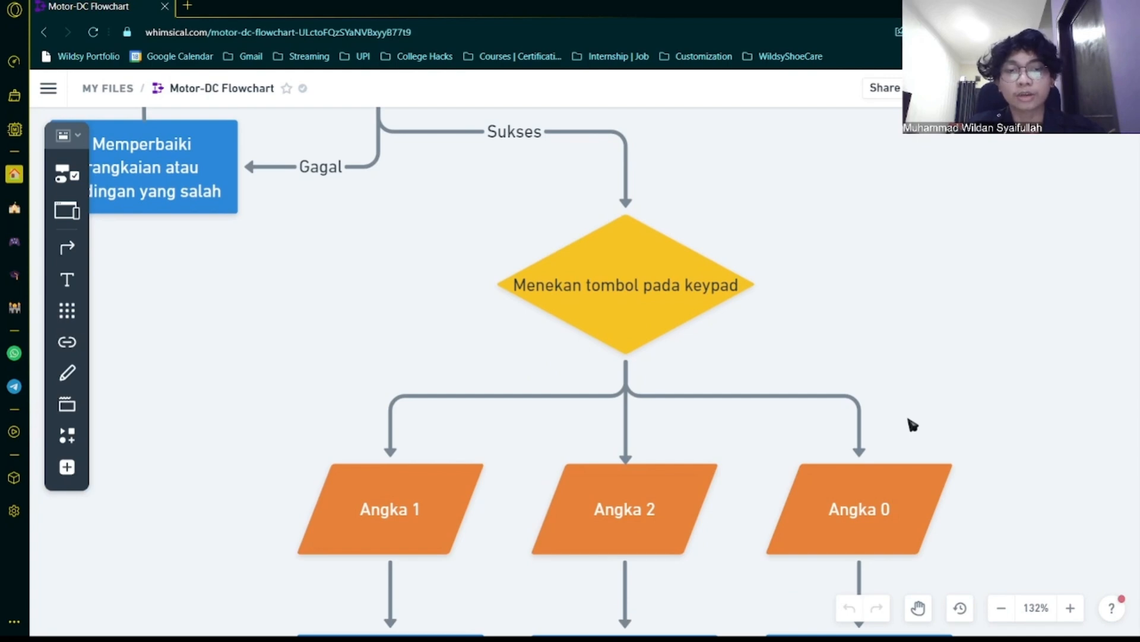
{"action": "scroll", "coordinate": [912, 424], "scroll_direction": "down", "scroll_amount": 5}
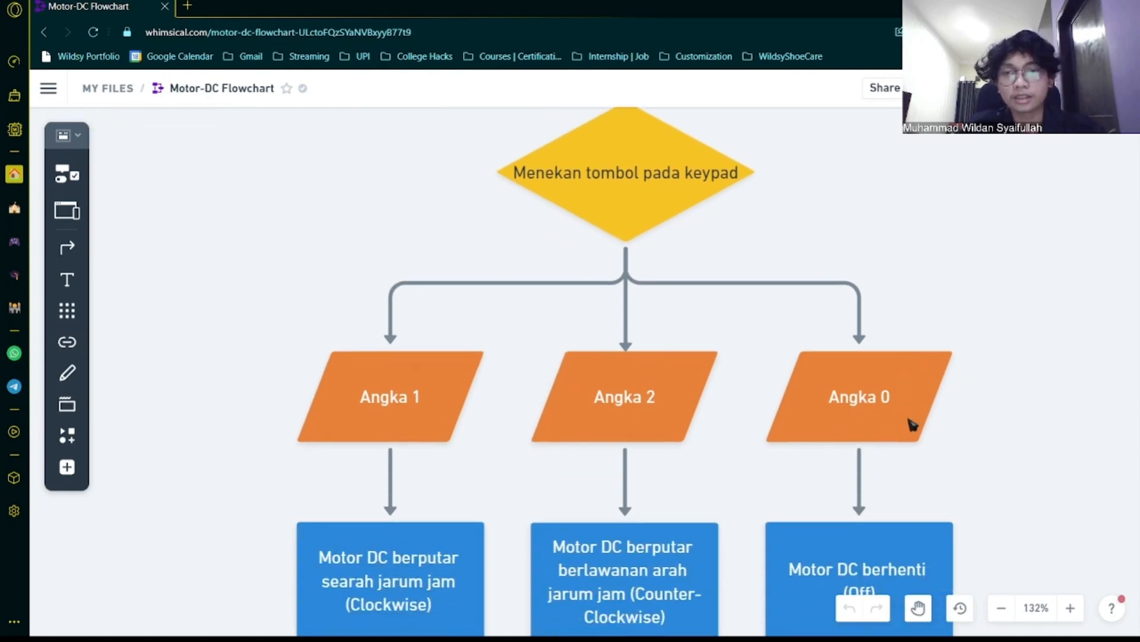
{"action": "scroll", "coordinate": [912, 424], "scroll_direction": "down", "scroll_amount": 1}
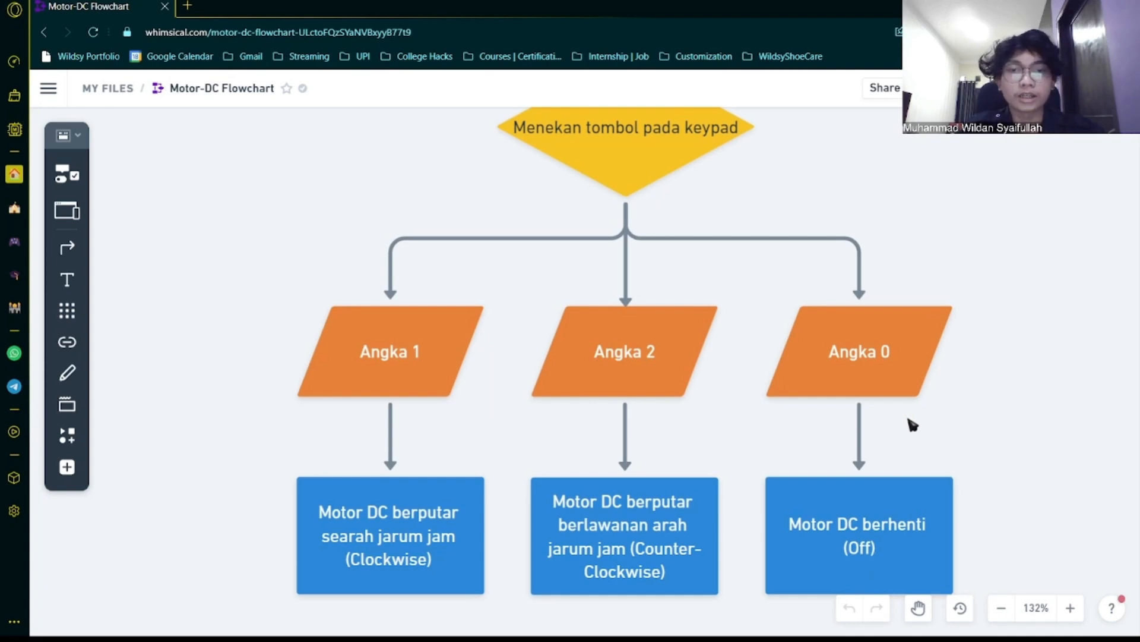
{"action": "scroll", "coordinate": [927, 425], "scroll_direction": "down", "scroll_amount": 1}
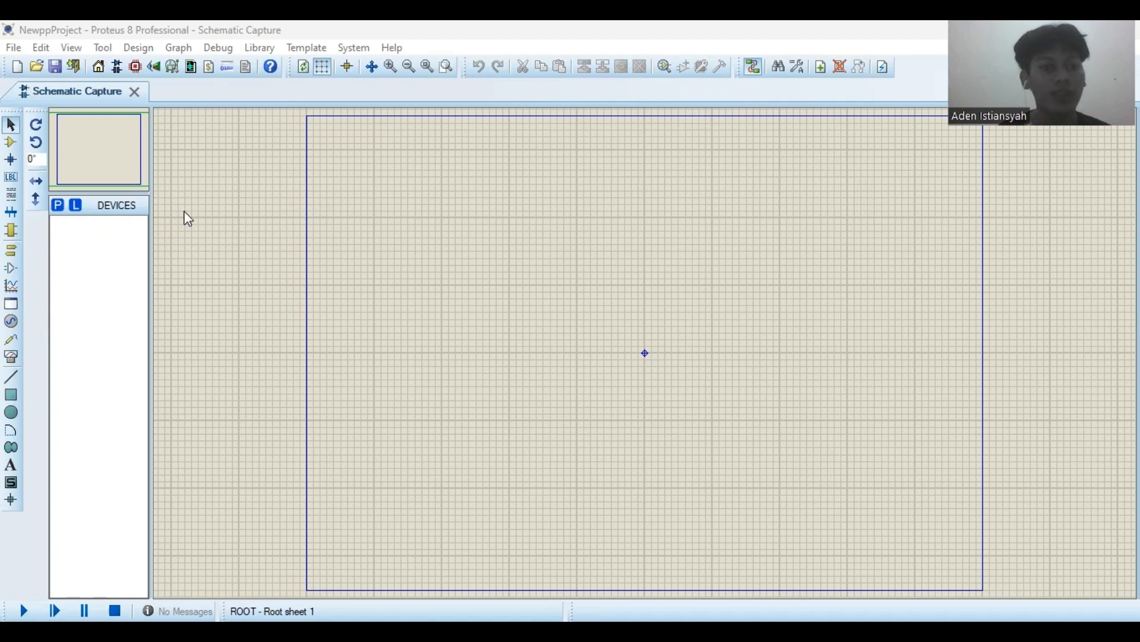
- In Proteus, find the ARDUINO UNO device with the keyword "arduino" and place it in the upper-left area of the schematic sheet
{"action": "left_click", "coordinate": [58, 207]}
{"action": "type", "text": "ar"}
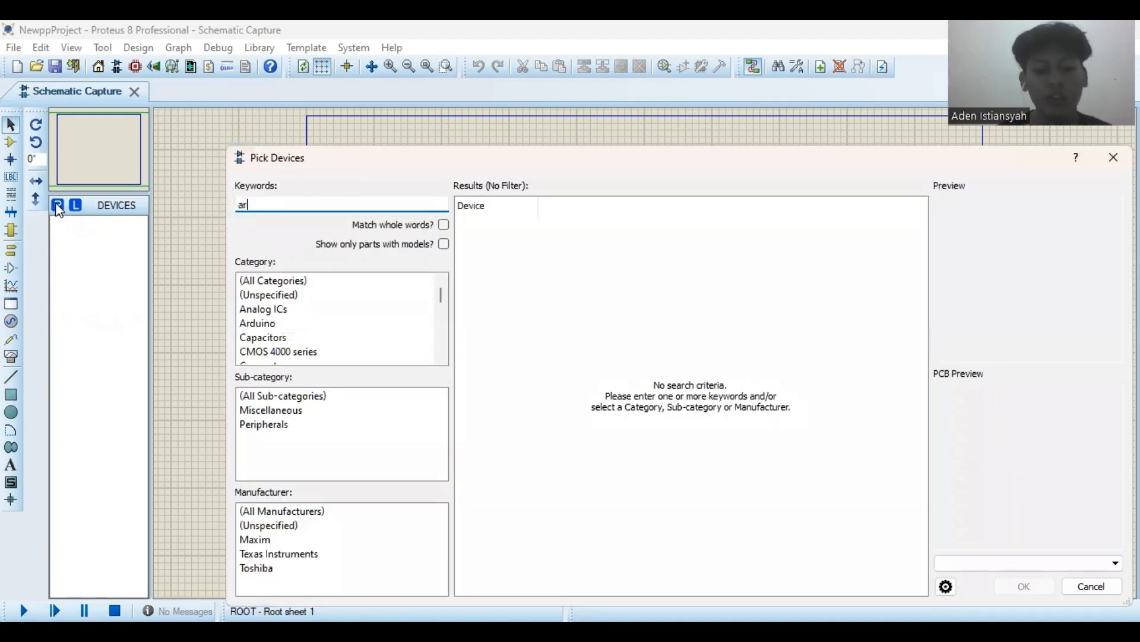
{"action": "type", "text": "duni"}
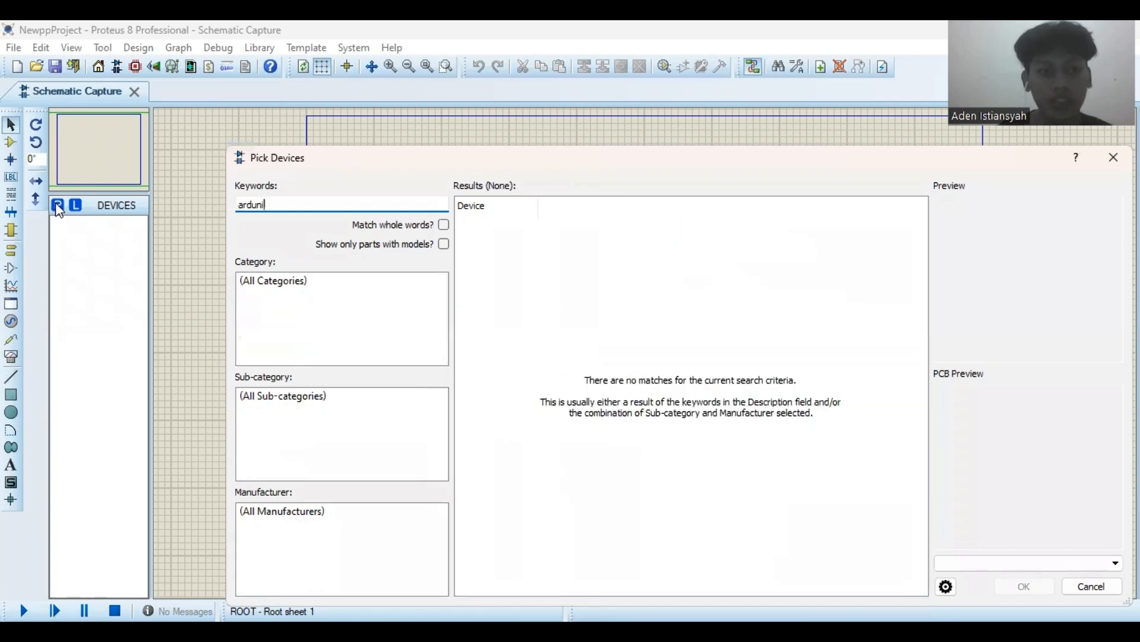
{"action": "key", "text": "BackSpace"}
{"action": "key", "text": "BackSpace"}
{"action": "type", "text": "ino"}
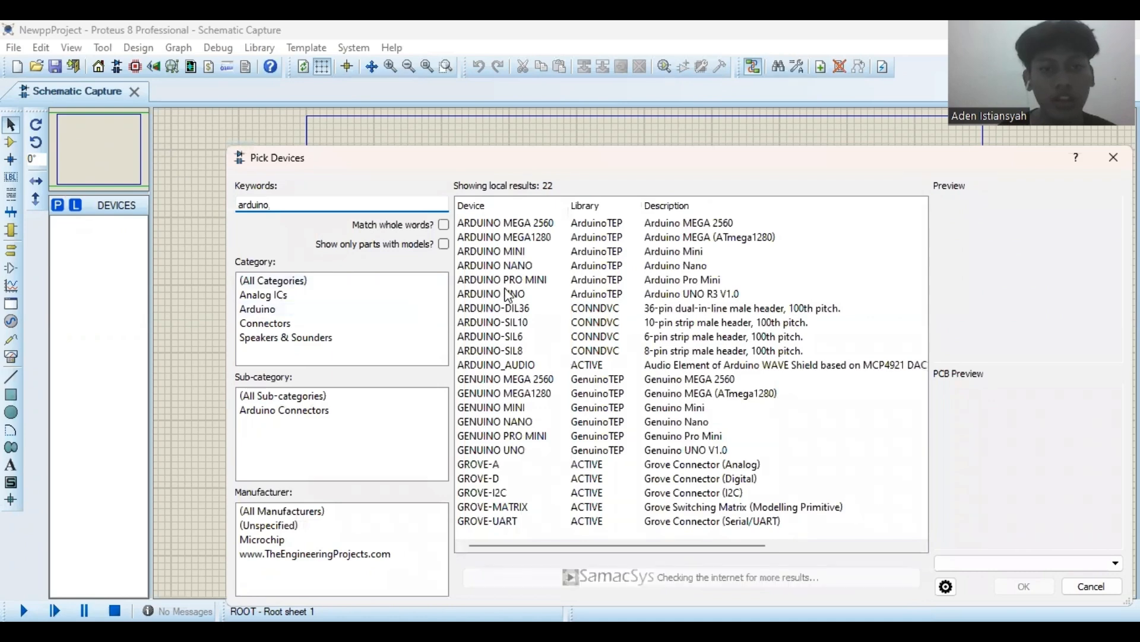
{"action": "left_click", "coordinate": [508, 293]}
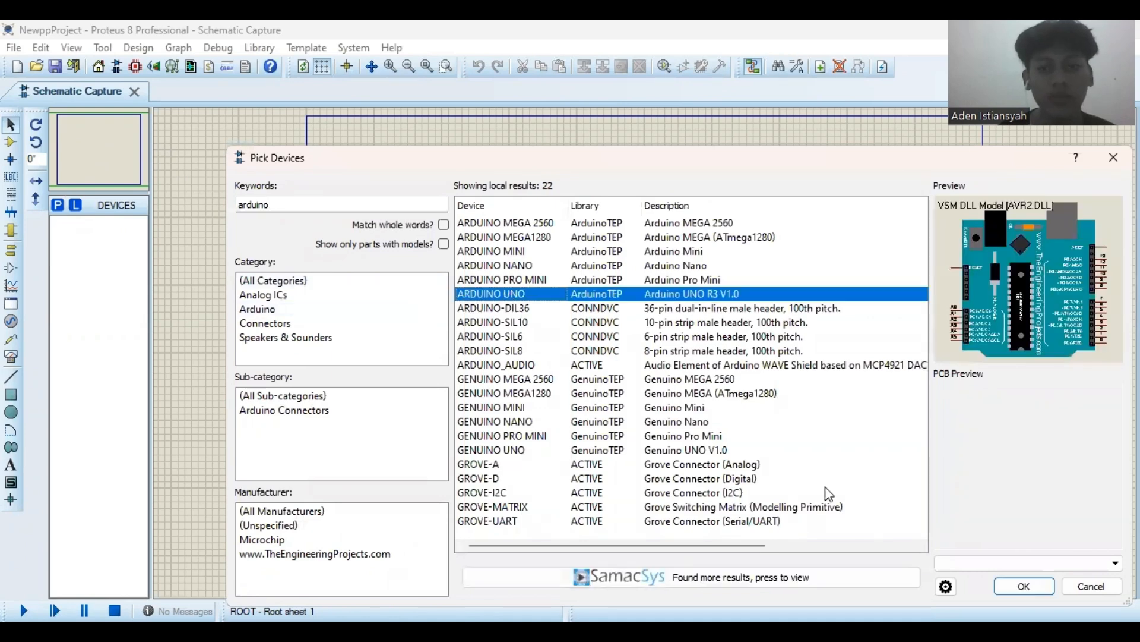
{"action": "left_click", "coordinate": [1023, 587]}
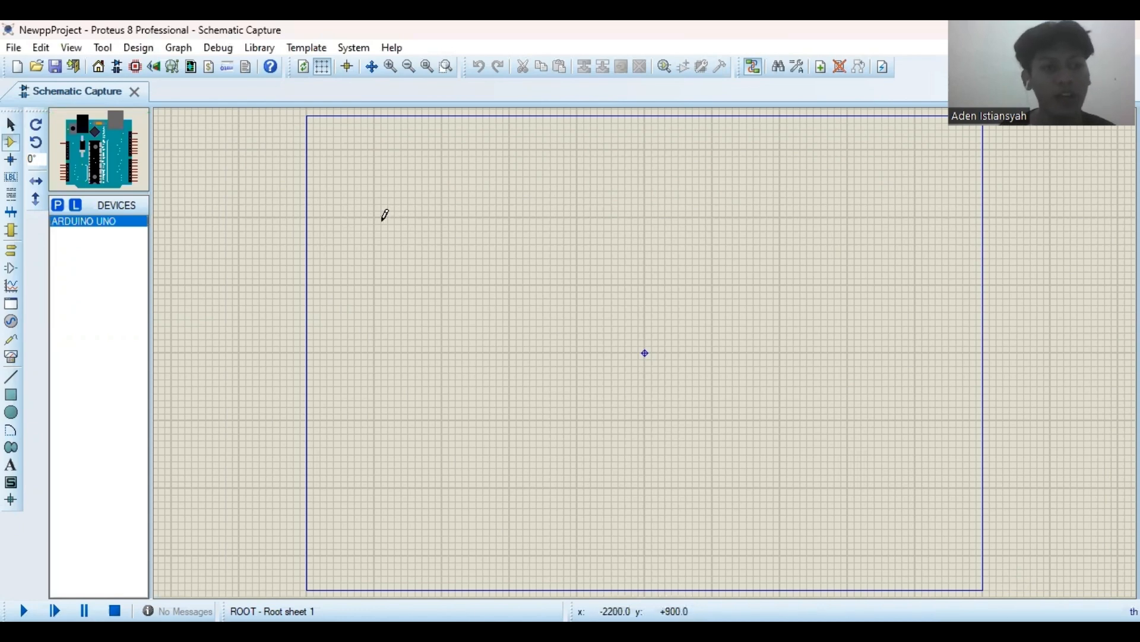
{"action": "left_click", "coordinate": [393, 202]}
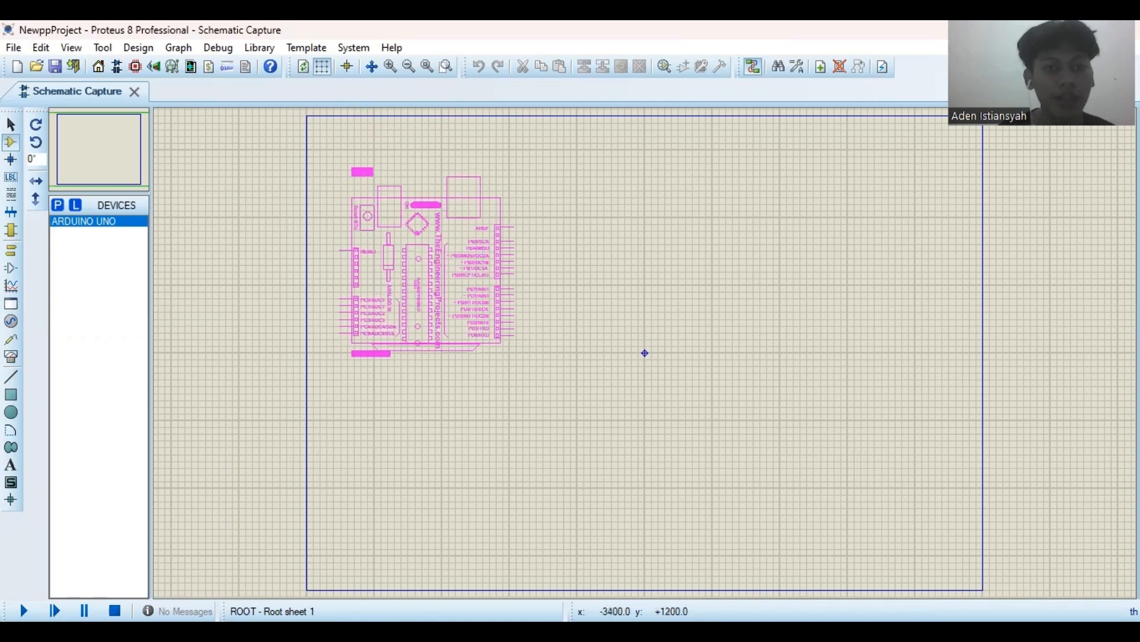
{"action": "left_click", "coordinate": [427, 255]}
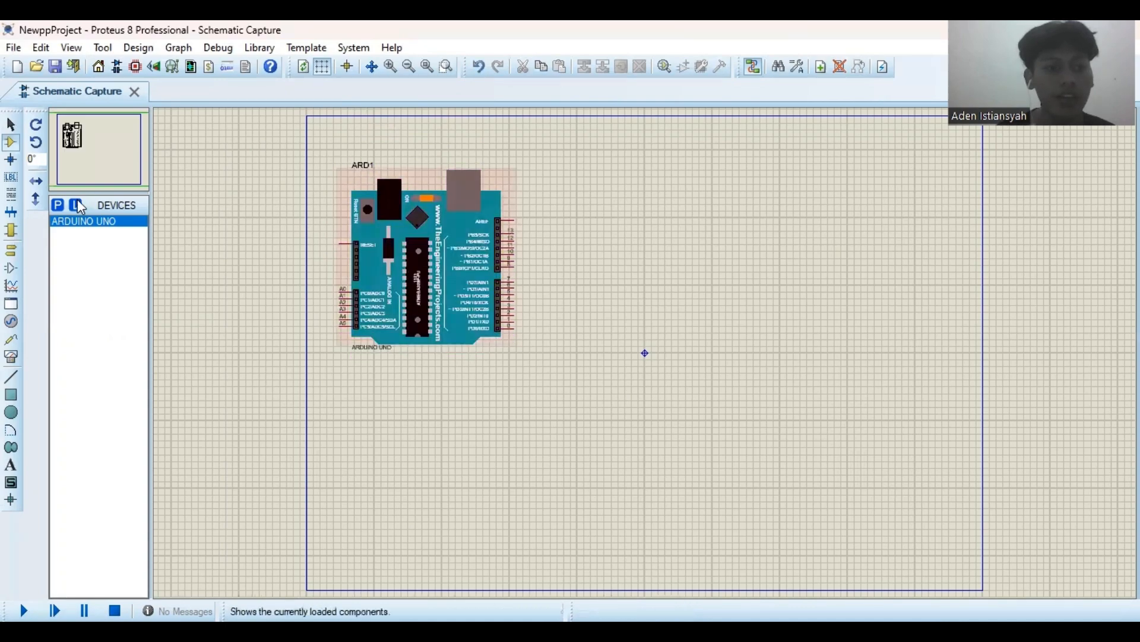
- Search the device library for "keypad" and add KEYPAD-PHONE to the project's device list
{"action": "left_click", "coordinate": [57, 209]}
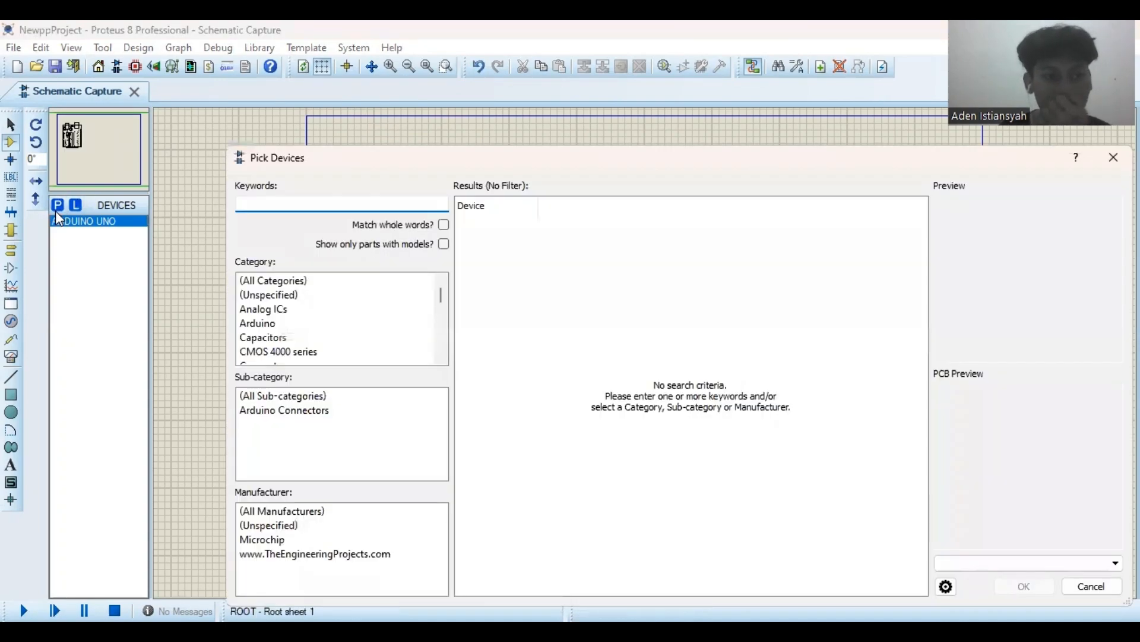
{"action": "type", "text": "k"}
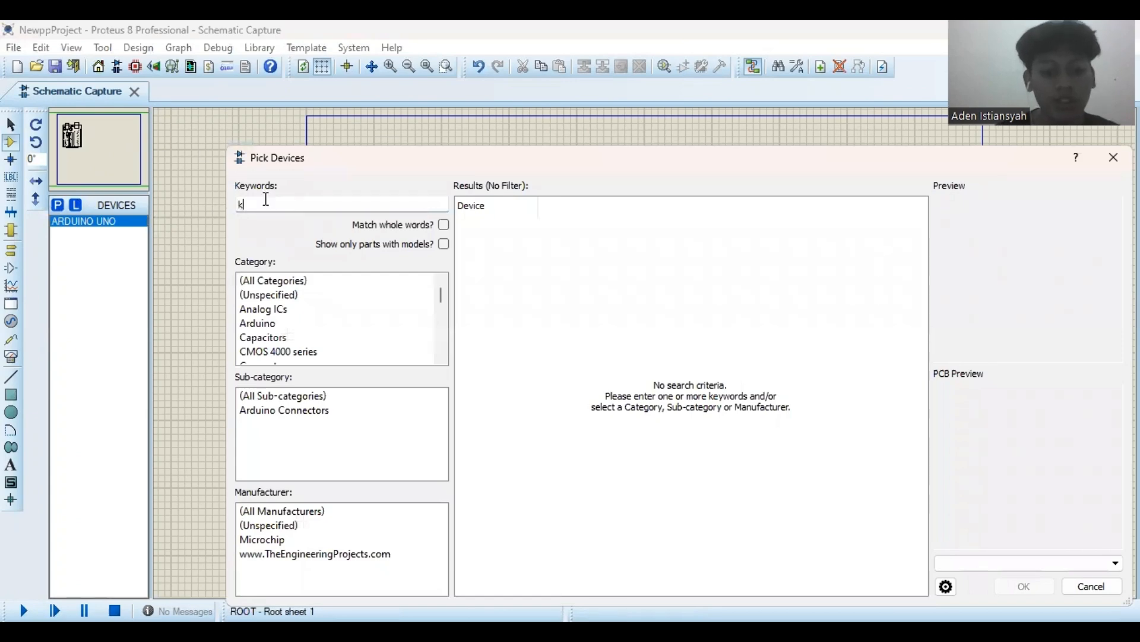
{"action": "type", "text": "eypad"}
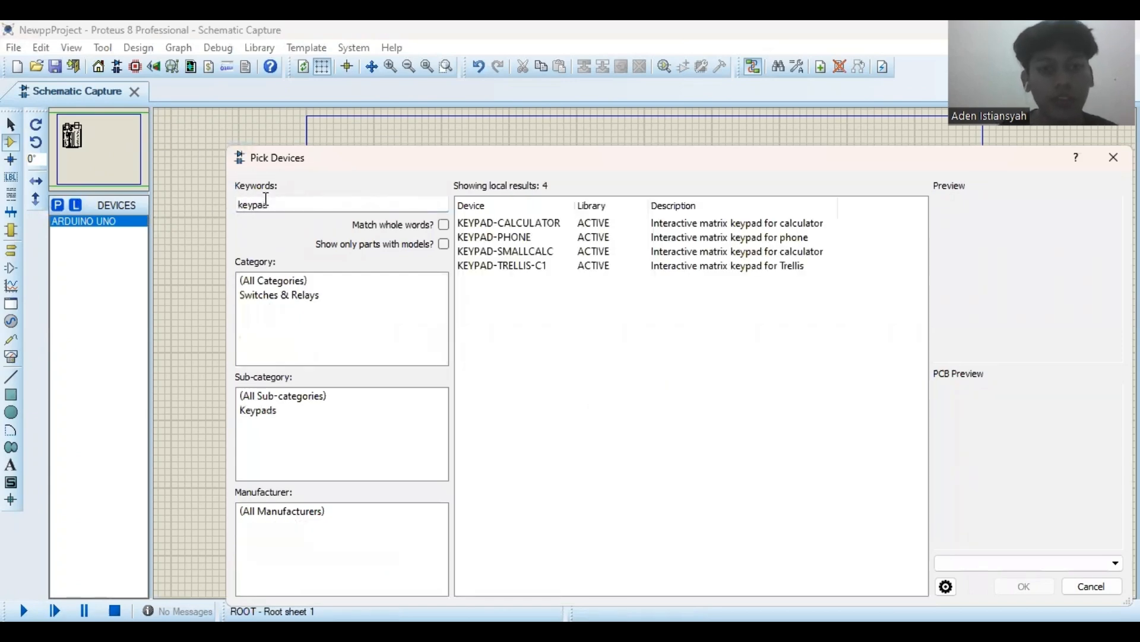
{"action": "left_click", "coordinate": [502, 238]}
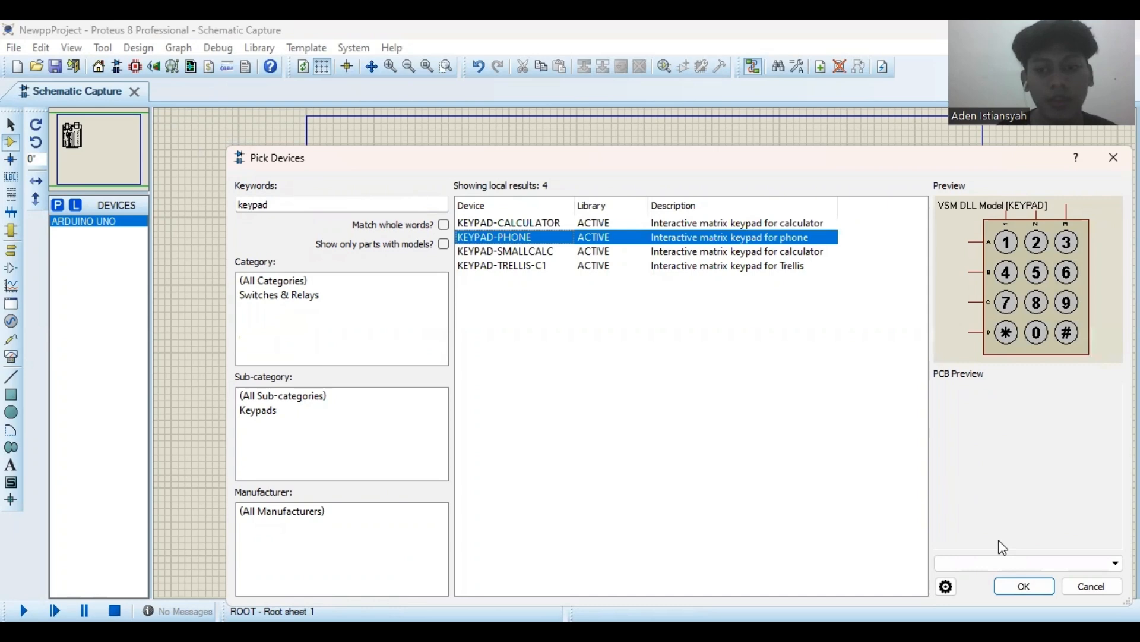
{"action": "left_click", "coordinate": [1017, 587]}
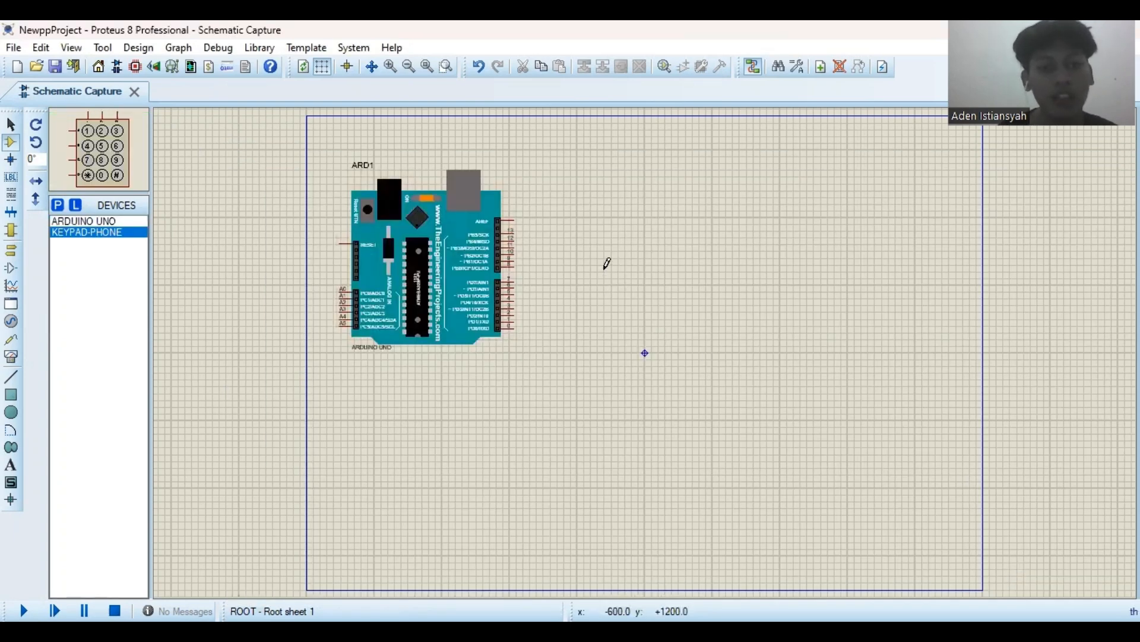
- Place the KEYPAD-PHONE just to the right of the Arduino Uno on the schematic sheet
{"action": "left_click", "coordinate": [606, 261]}
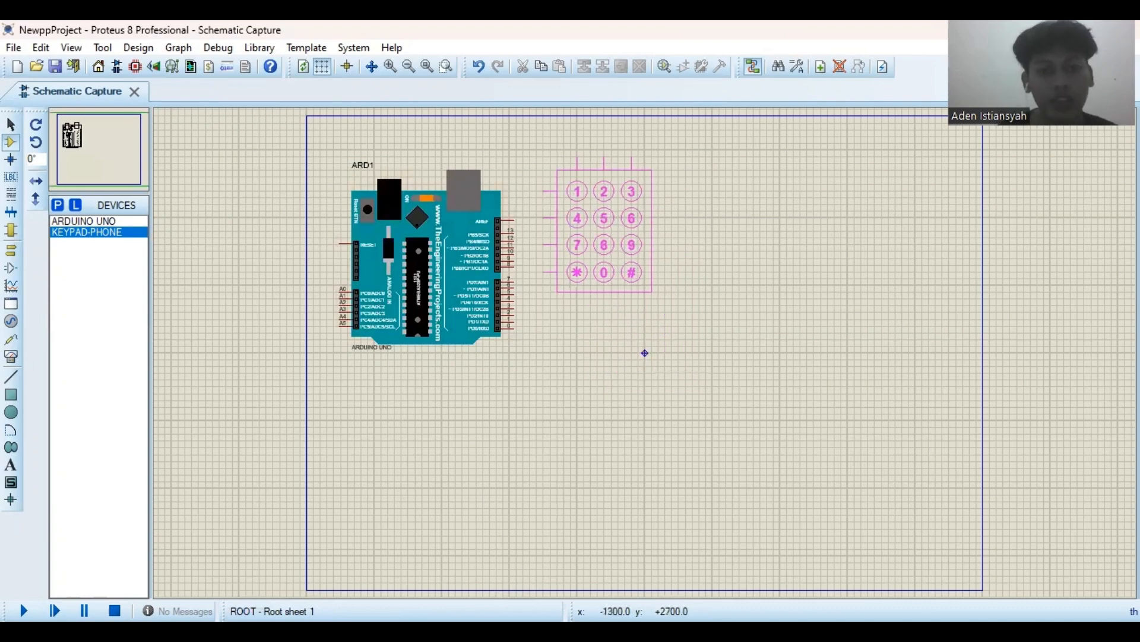
{"action": "left_click", "coordinate": [611, 259]}
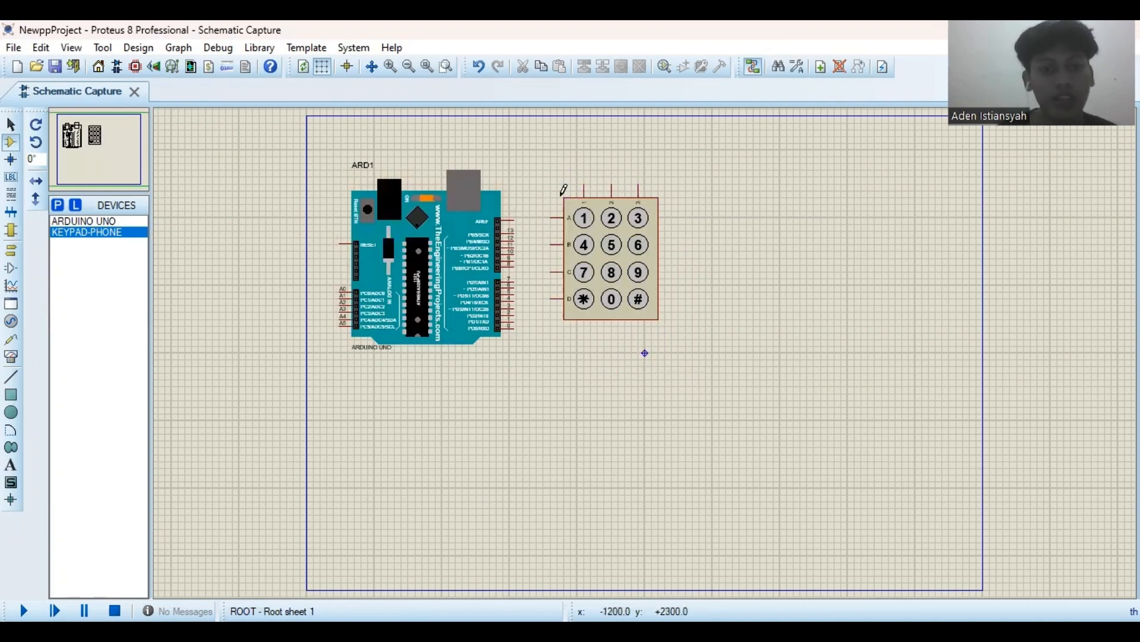
- Find the L293D driver in the device library with the keyword "l293d" and place it to the right of the keypad
{"action": "left_click", "coordinate": [57, 205]}
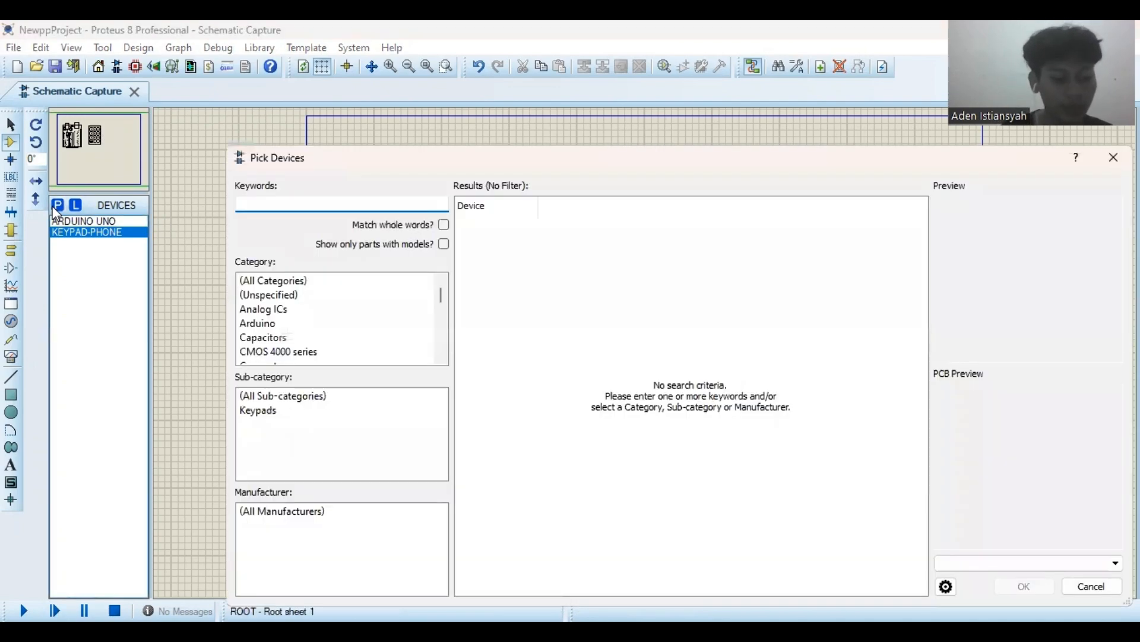
{"action": "type", "text": "l3"}
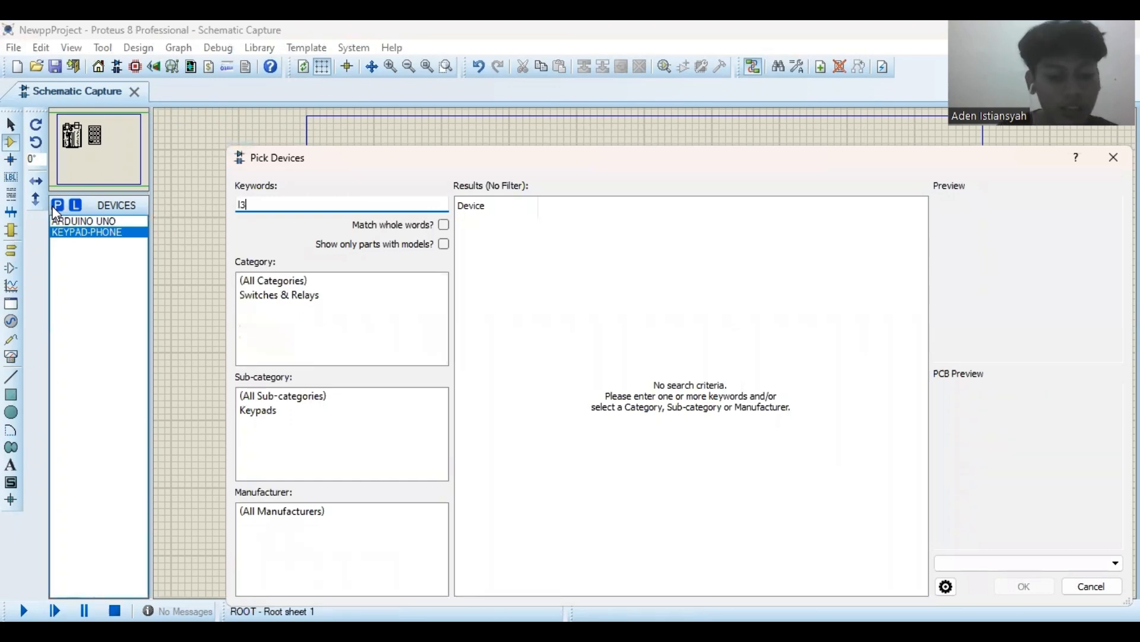
{"action": "key", "text": "BackSpace"}
{"action": "key", "text": "BackSpace"}
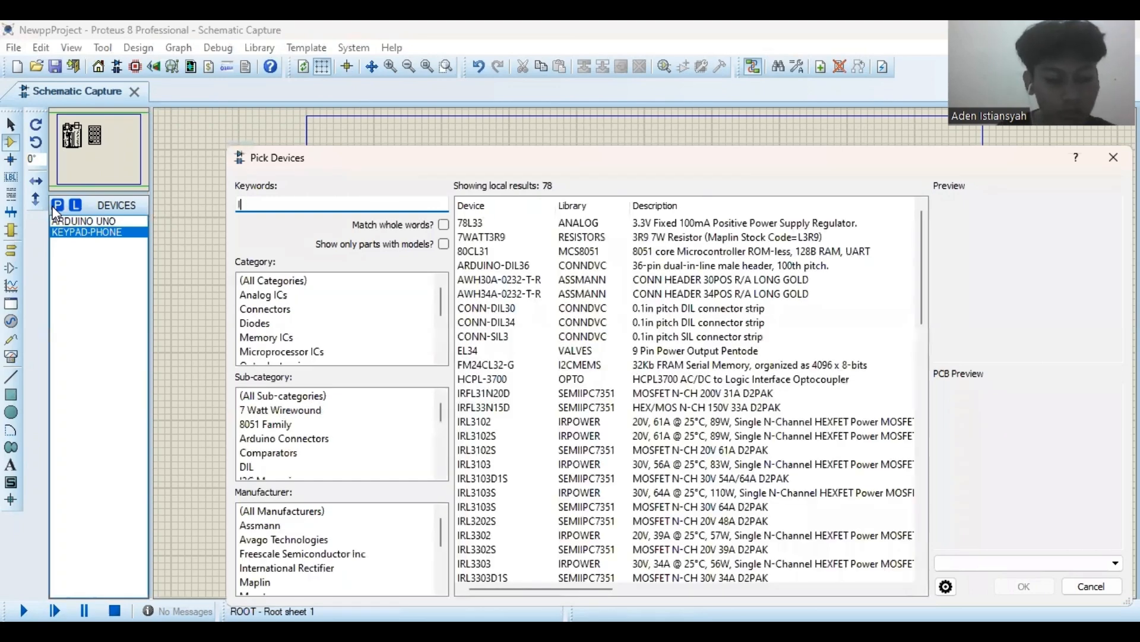
{"action": "type", "text": "l2"}
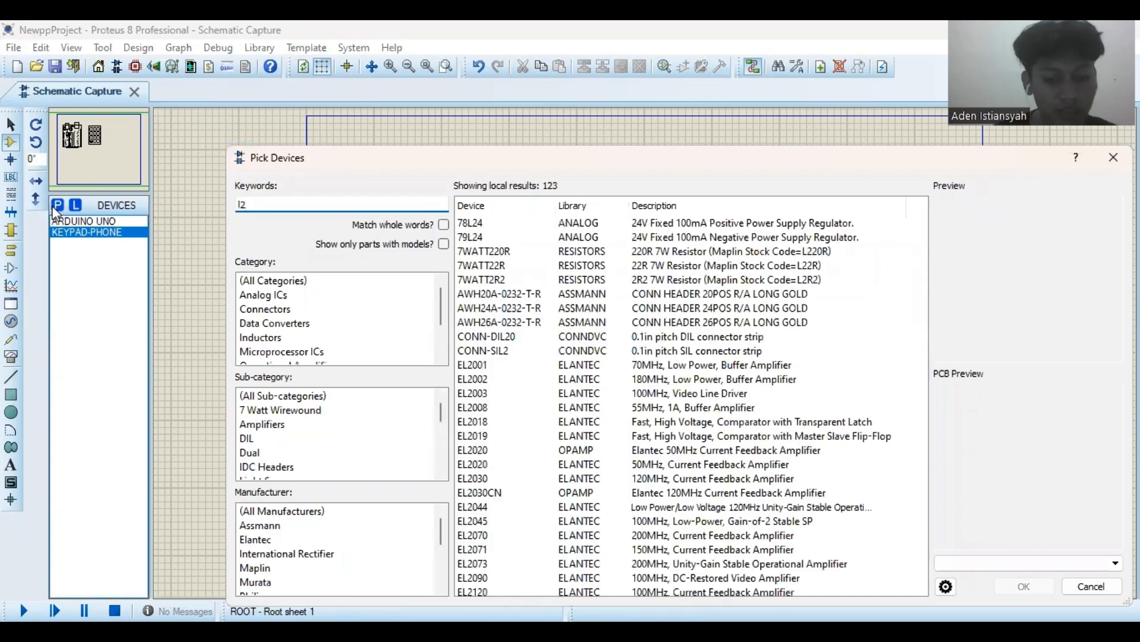
{"action": "type", "text": "293d"}
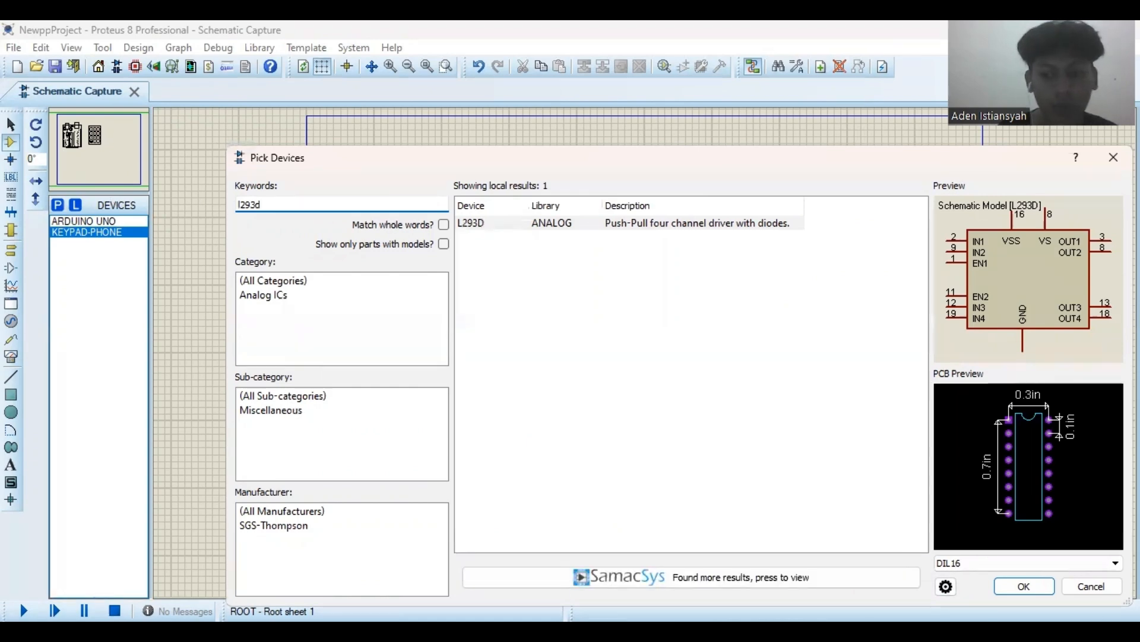
{"action": "left_click", "coordinate": [1025, 587]}
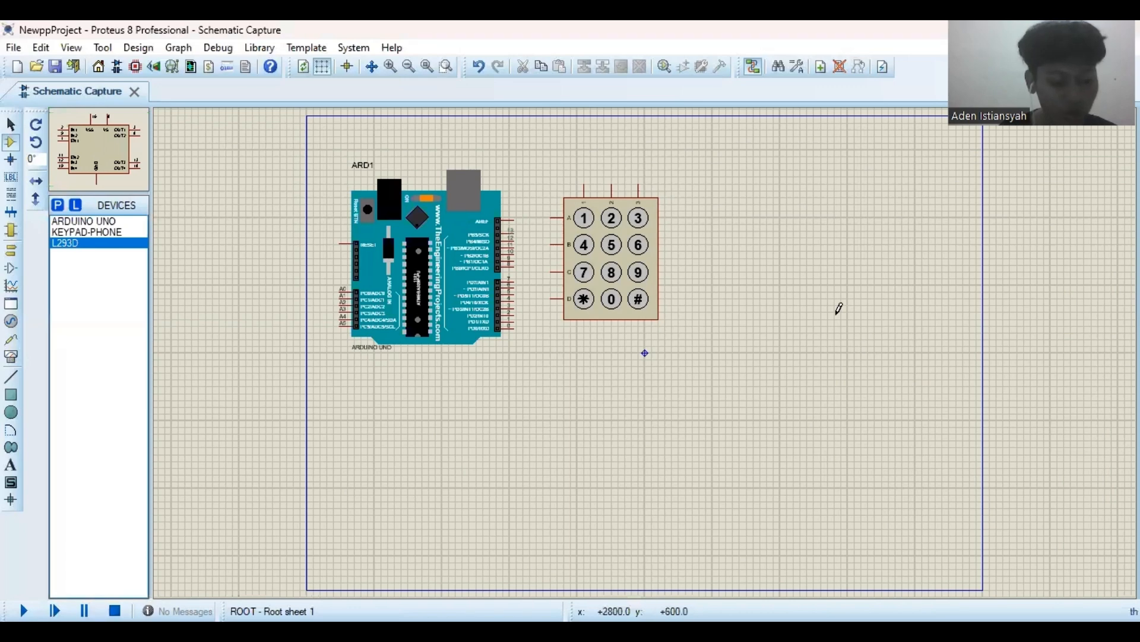
{"action": "left_click", "coordinate": [729, 233]}
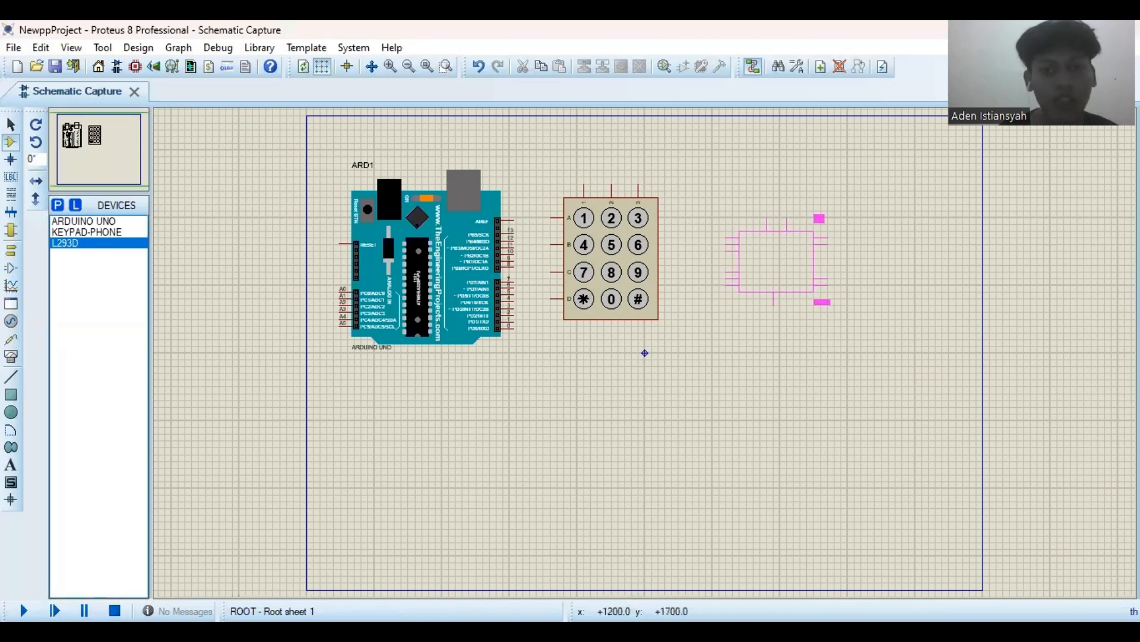
{"action": "left_click", "coordinate": [750, 241]}
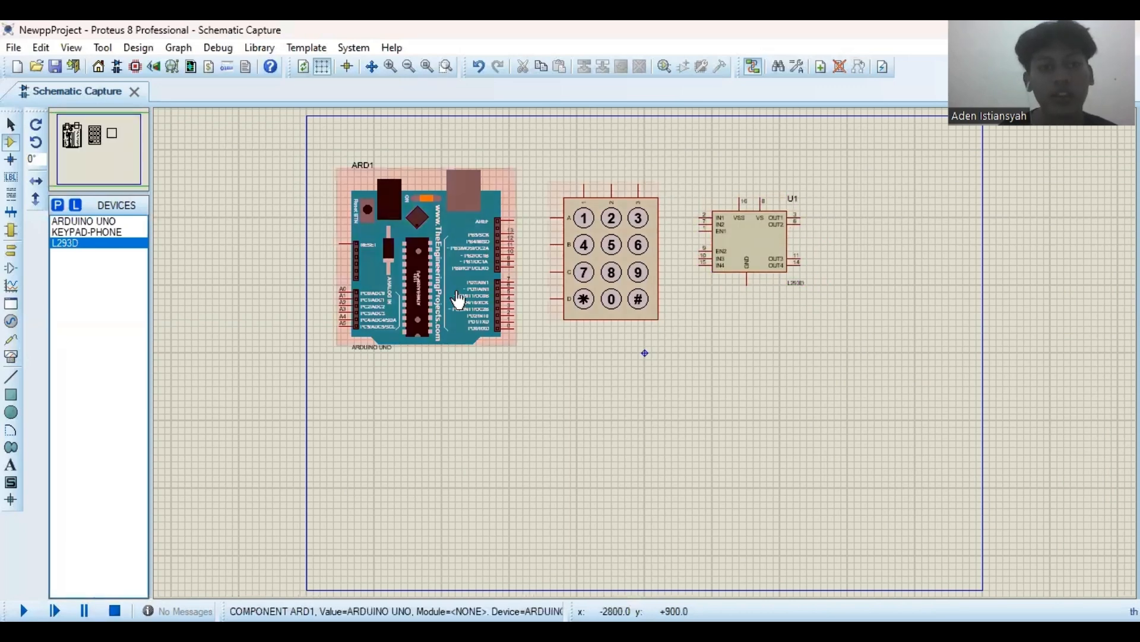
- Find the MOTOR device with the keyword "motor" and place it to the right of the L293D
{"action": "left_click", "coordinate": [59, 207]}
{"action": "type", "text": "motor"}
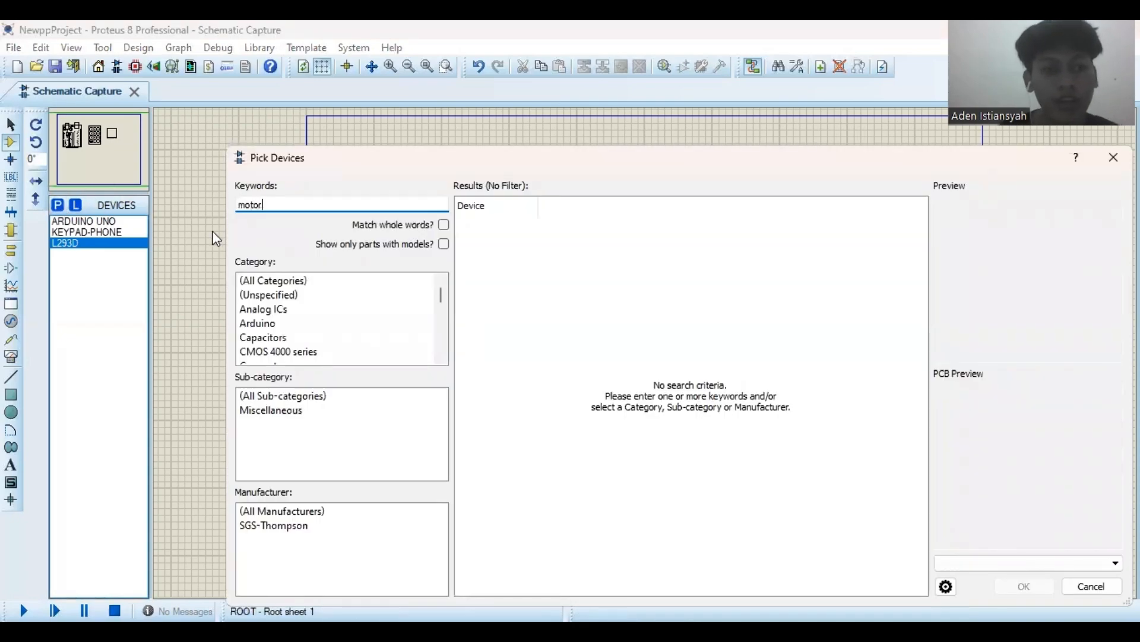
{"action": "left_click", "coordinate": [1031, 584]}
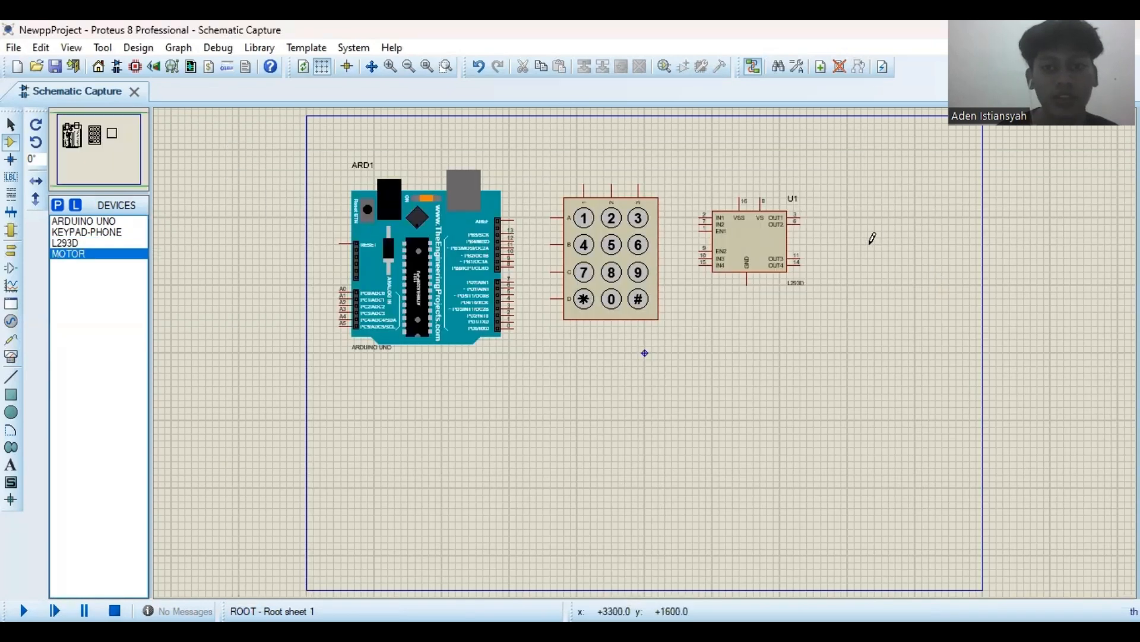
{"action": "left_click", "coordinate": [869, 244]}
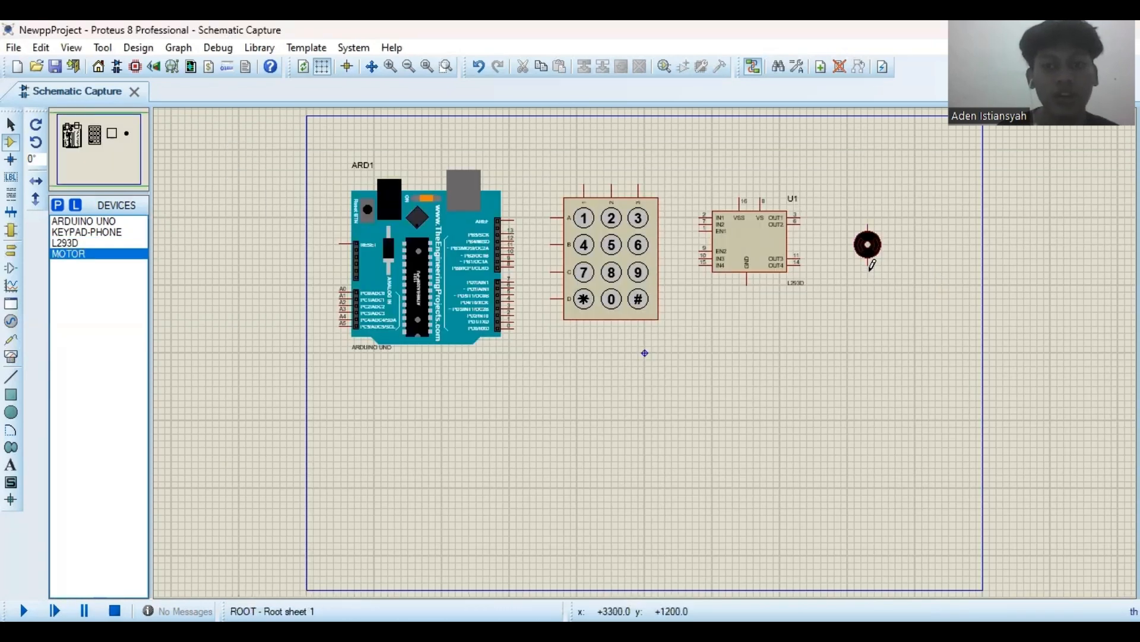
- Wire the motor's lower terminal to the GND pin of the L293D
{"action": "left_click", "coordinate": [869, 265]}
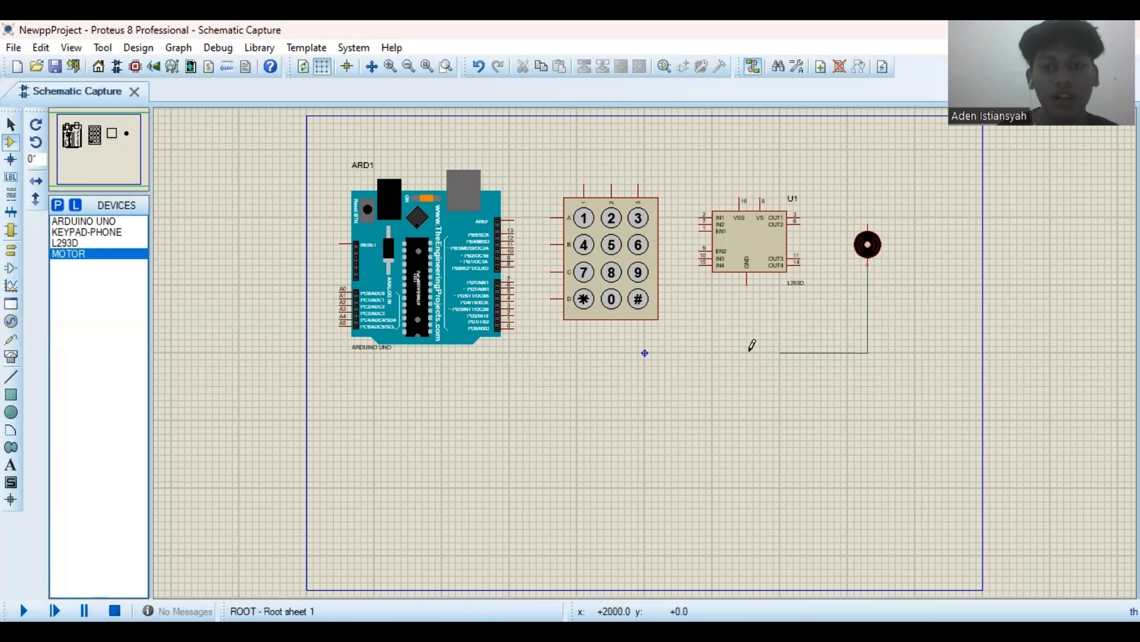
{"action": "left_click", "coordinate": [747, 285]}
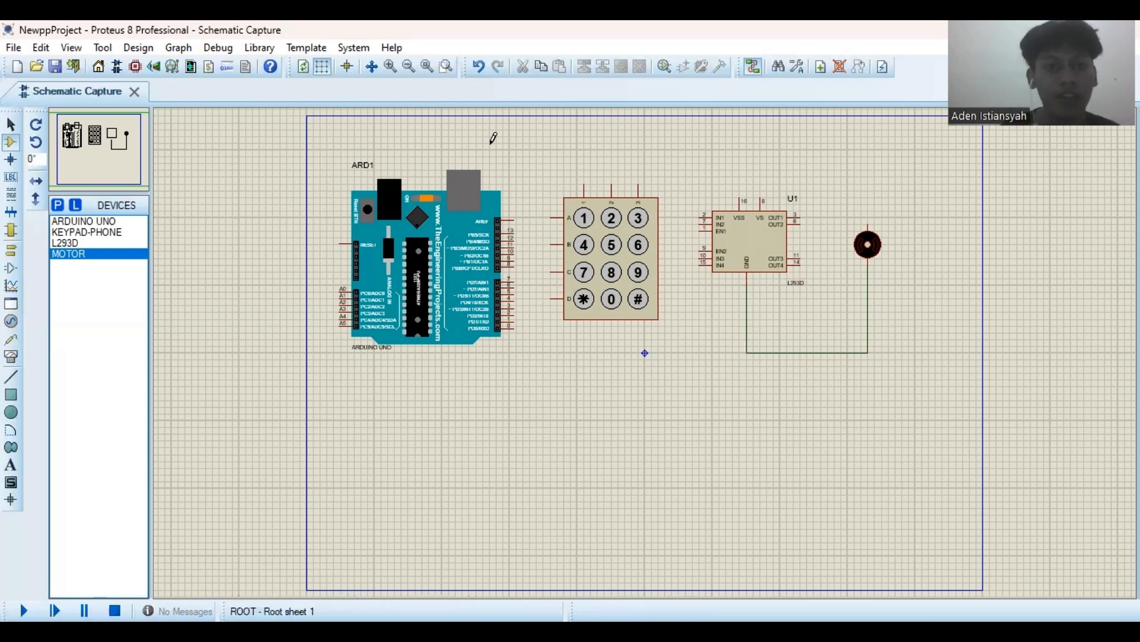
{"action": "left_click", "coordinate": [584, 180]}
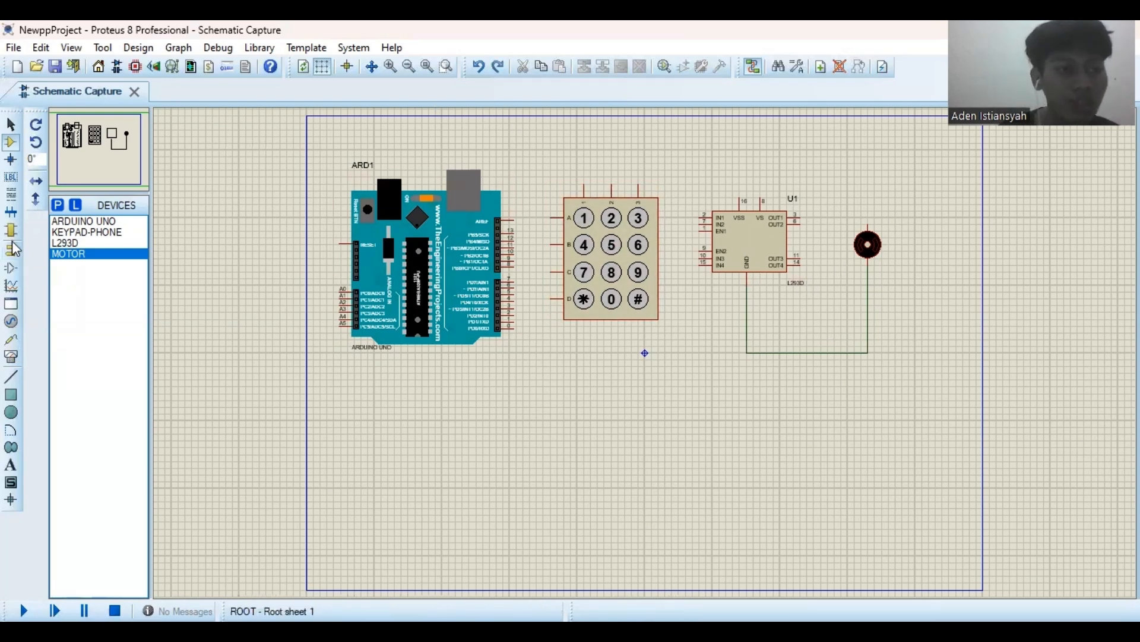
- Place a POWER terminal below the Arduino Uno and a GROUND terminal beside it, below the keypad
{"action": "left_click", "coordinate": [11, 267]}
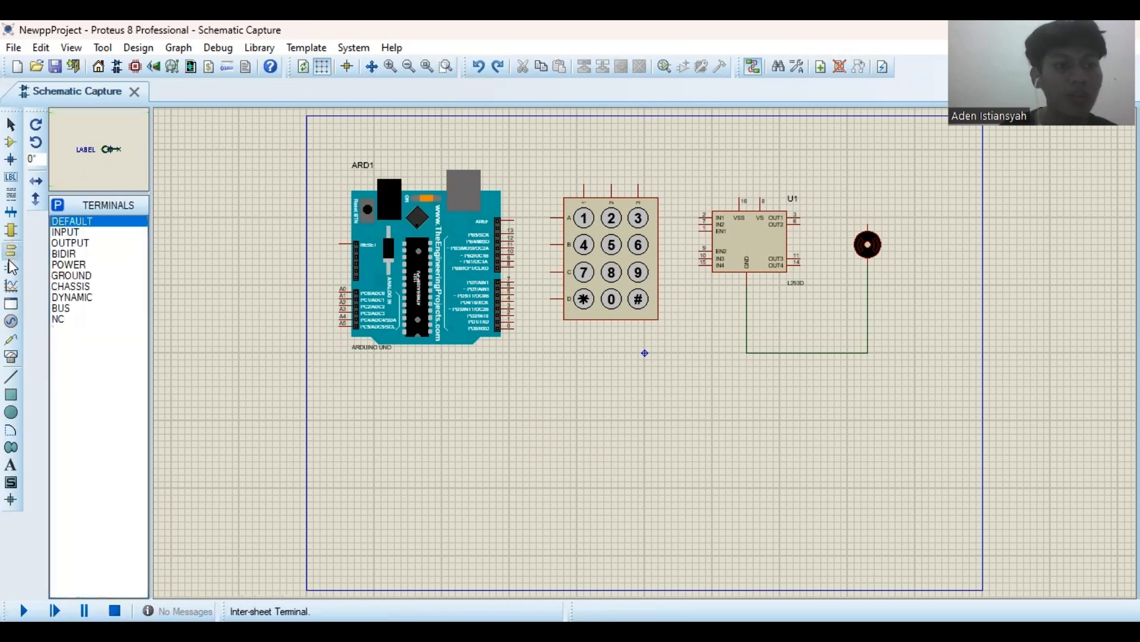
{"action": "left_click", "coordinate": [69, 265]}
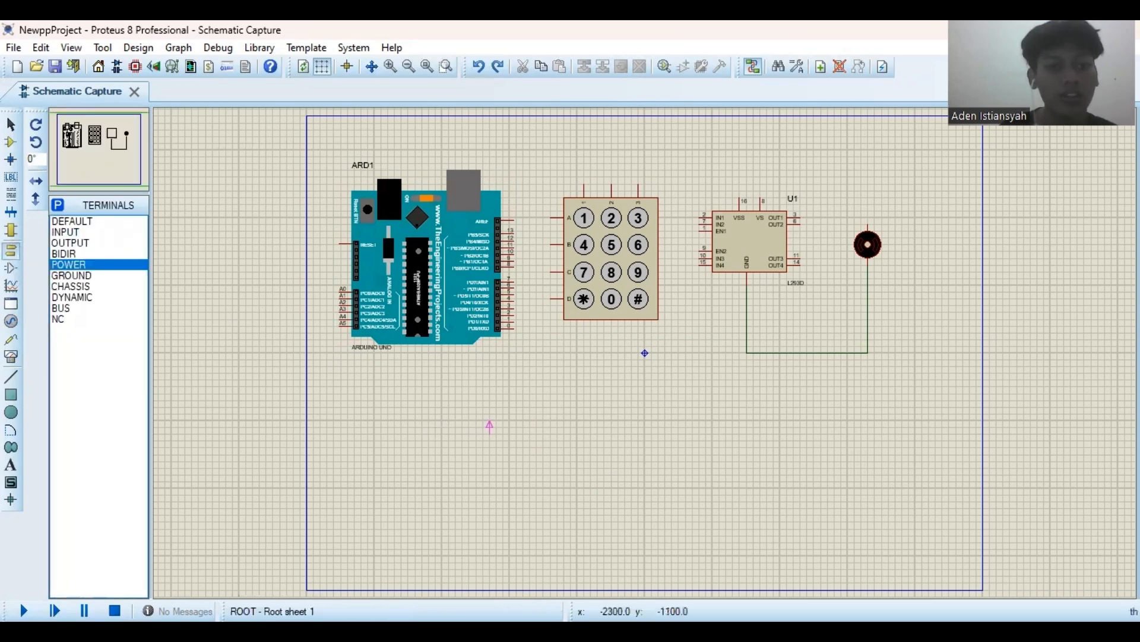
{"action": "left_click", "coordinate": [489, 425]}
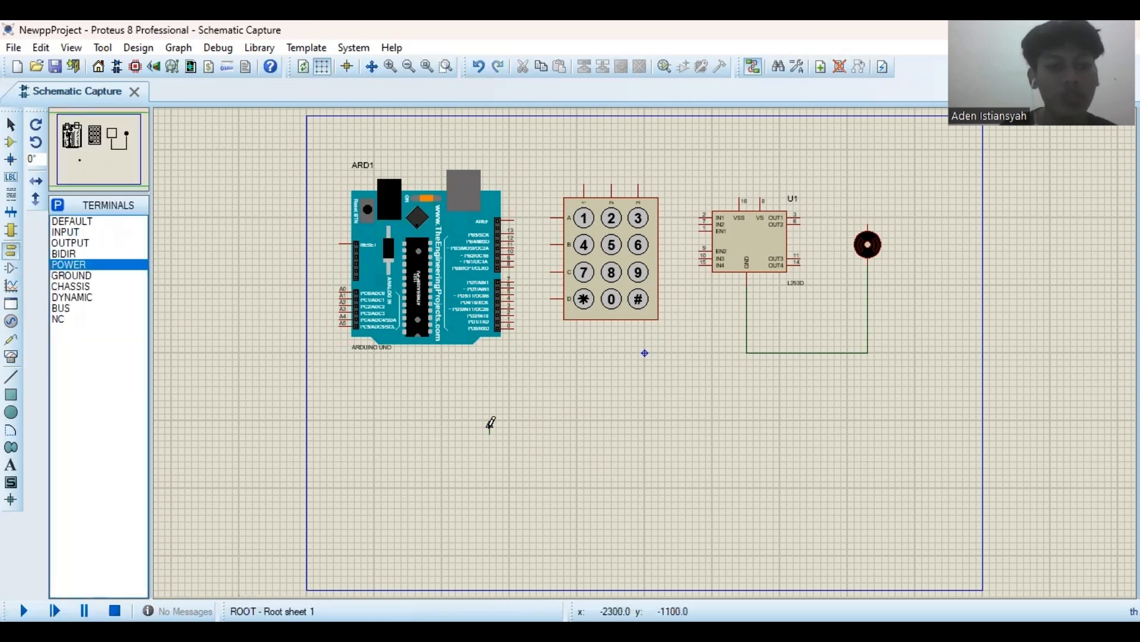
{"action": "left_click", "coordinate": [88, 276]}
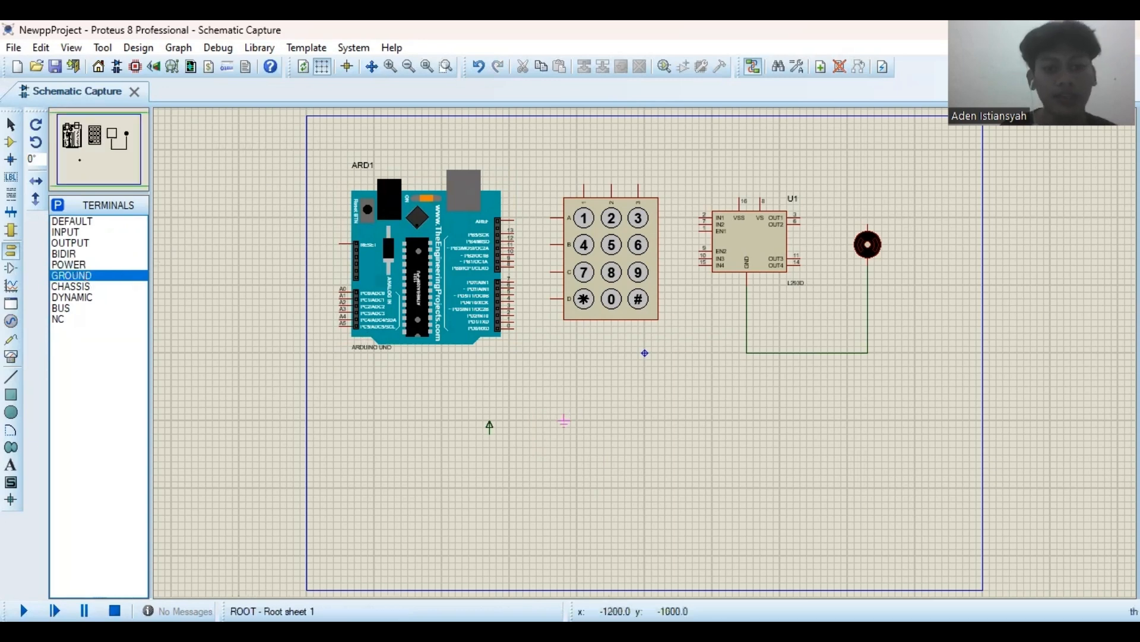
{"action": "left_click", "coordinate": [564, 414]}
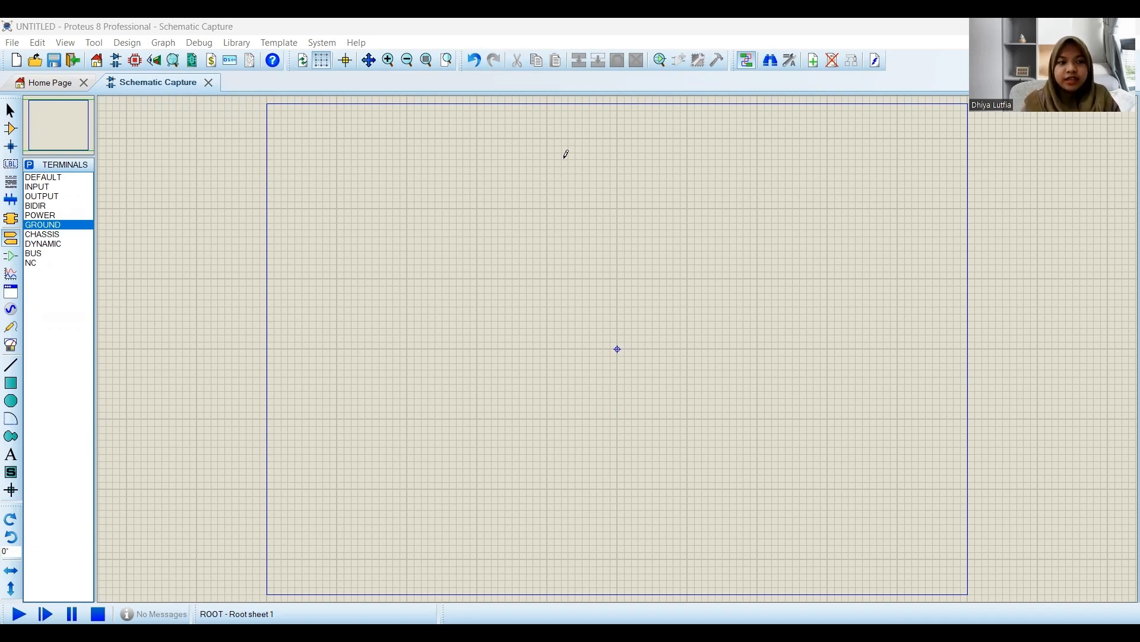
- On the empty schematic sheet, place the ARDUINO UNO in the left half and the KEYPAD-PHONE to its lower right
{"action": "left_click", "coordinate": [12, 129]}
{"action": "left_click", "coordinate": [53, 177]}
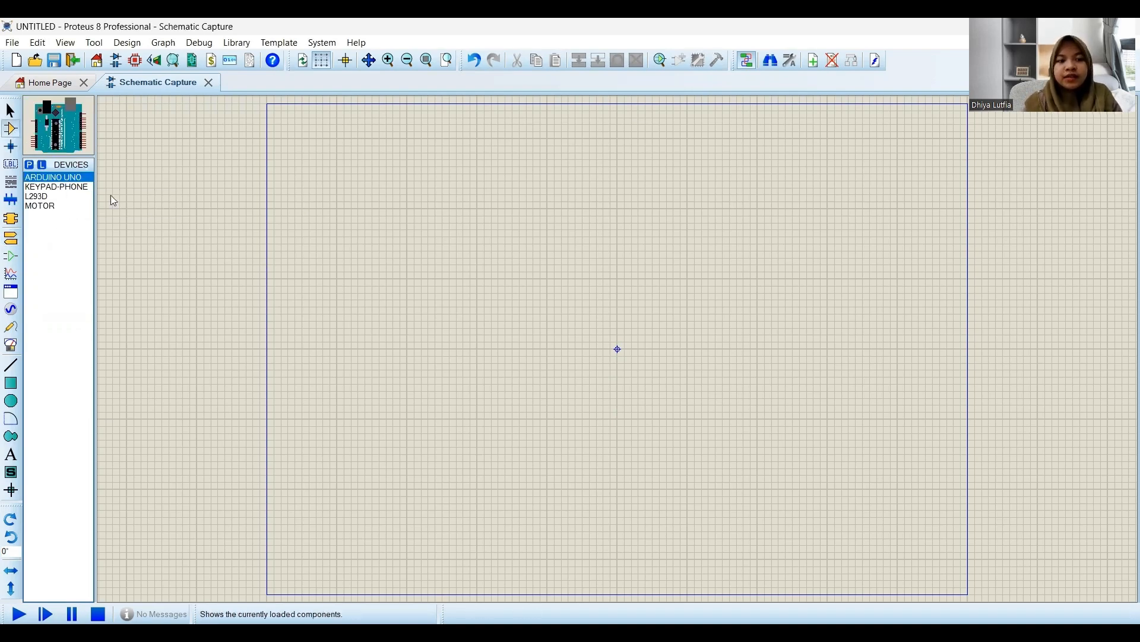
{"action": "left_click", "coordinate": [407, 324]}
{"action": "left_click", "coordinate": [407, 336]}
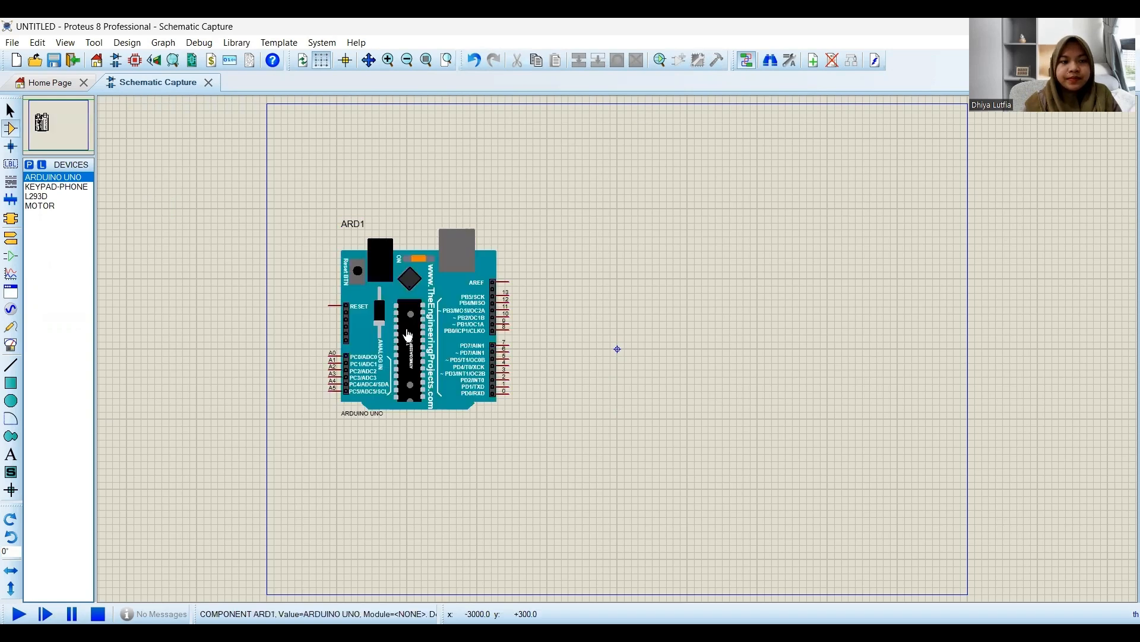
{"action": "left_click", "coordinate": [66, 186]}
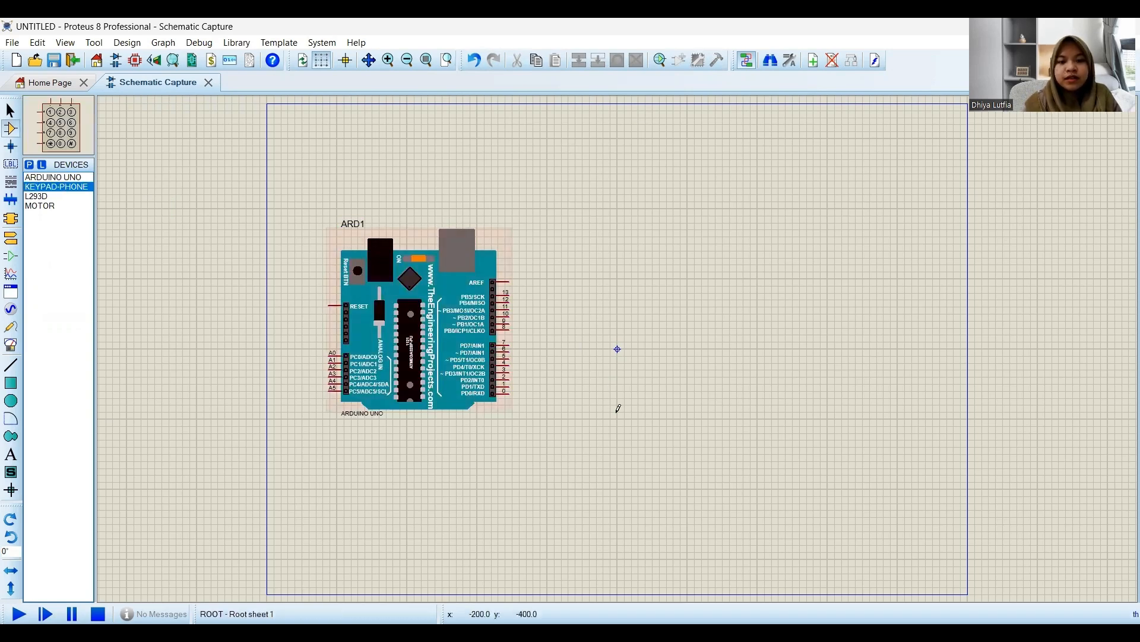
{"action": "left_click", "coordinate": [617, 349]}
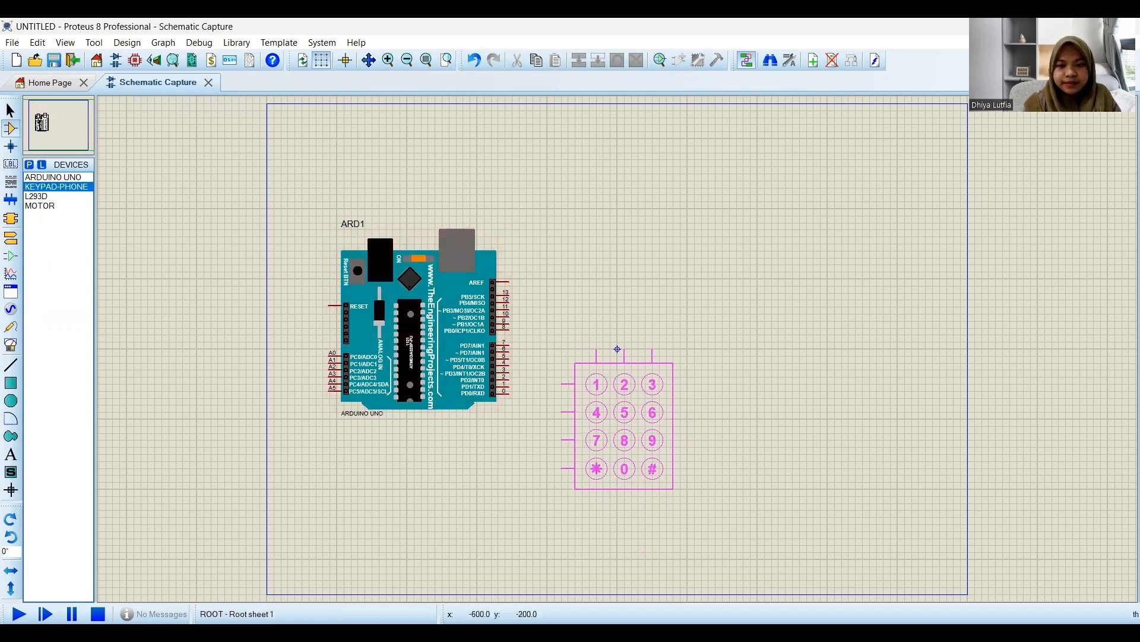
{"action": "left_click", "coordinate": [617, 348]}
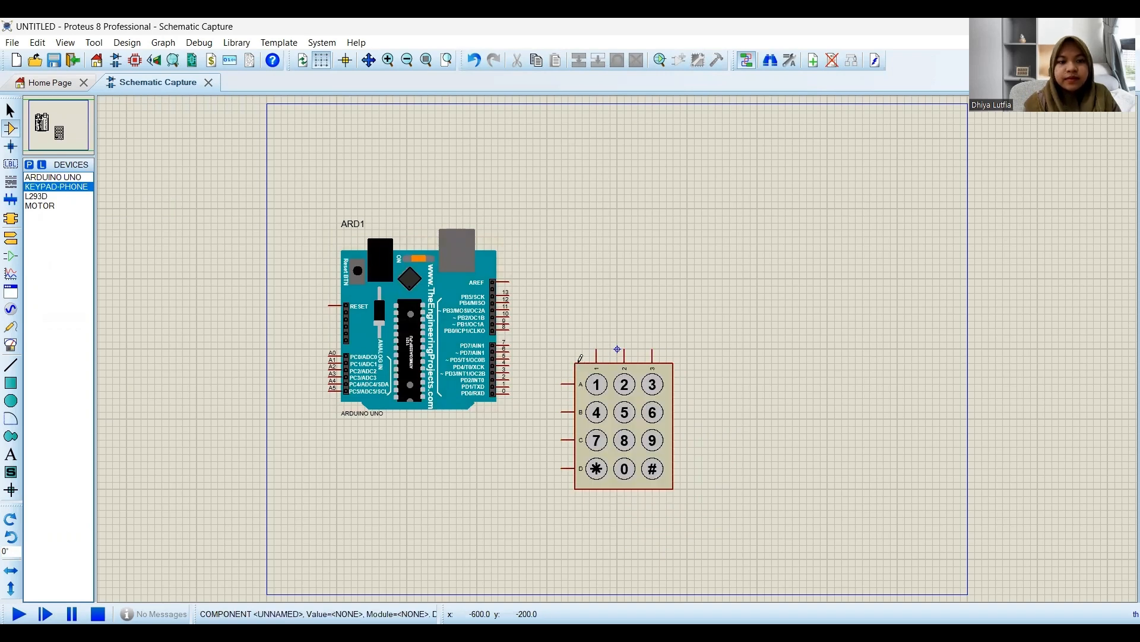
- Place the L293D driver above the keypad and the MOTOR to the right of the driver
{"action": "left_click", "coordinate": [39, 197]}
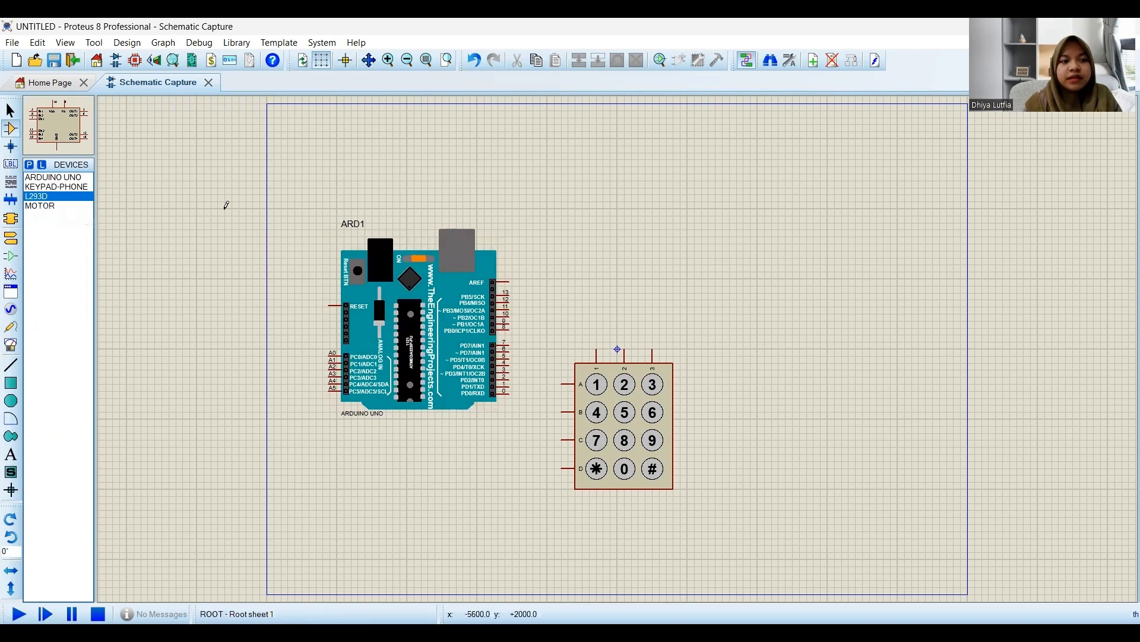
{"action": "left_click", "coordinate": [632, 212]}
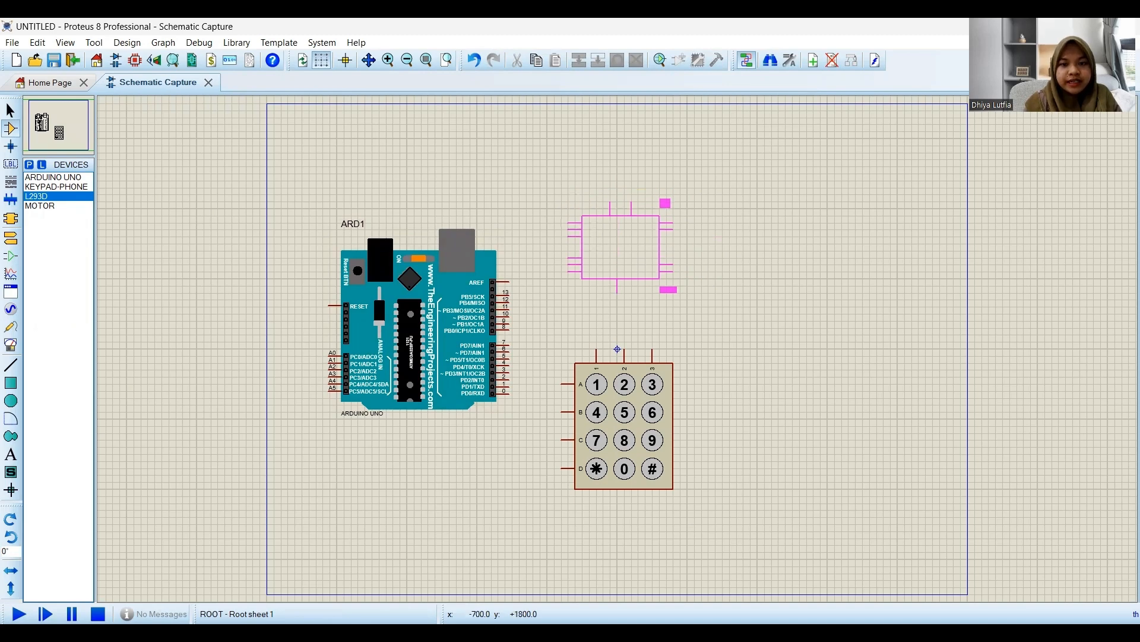
{"action": "left_click", "coordinate": [620, 246]}
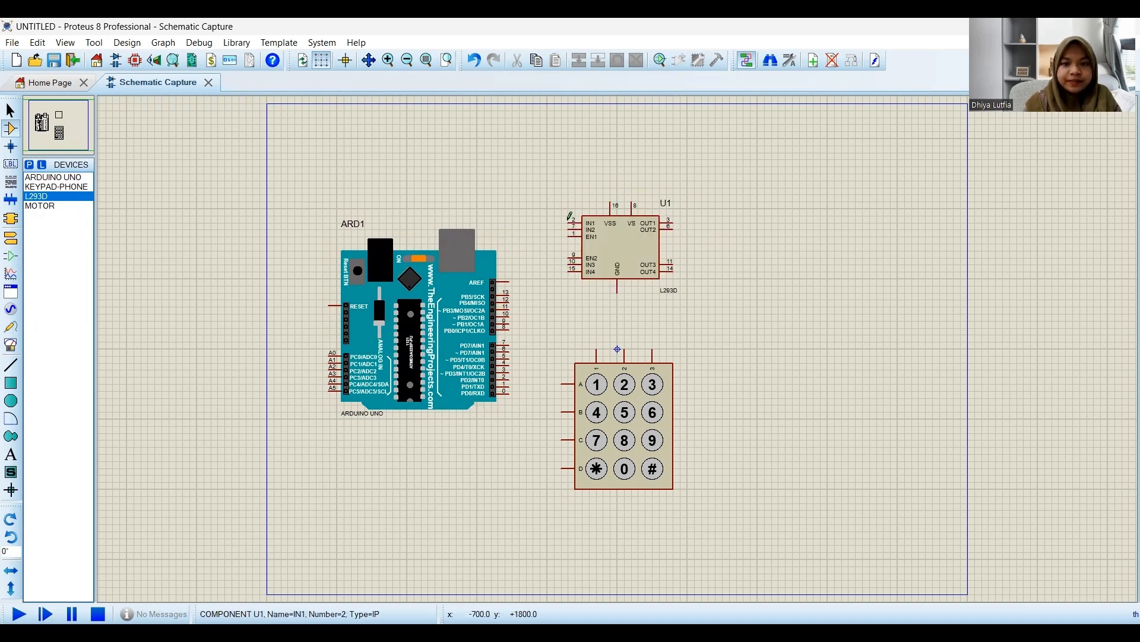
{"action": "left_click", "coordinate": [45, 206]}
{"action": "left_click", "coordinate": [765, 235]}
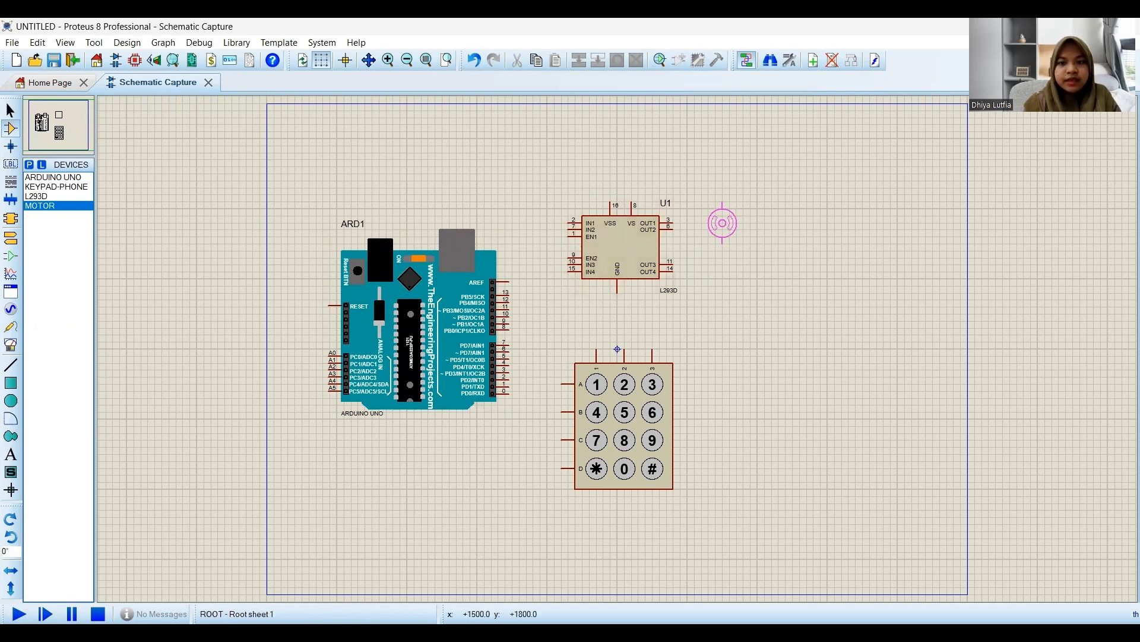
{"action": "left_click", "coordinate": [722, 223]}
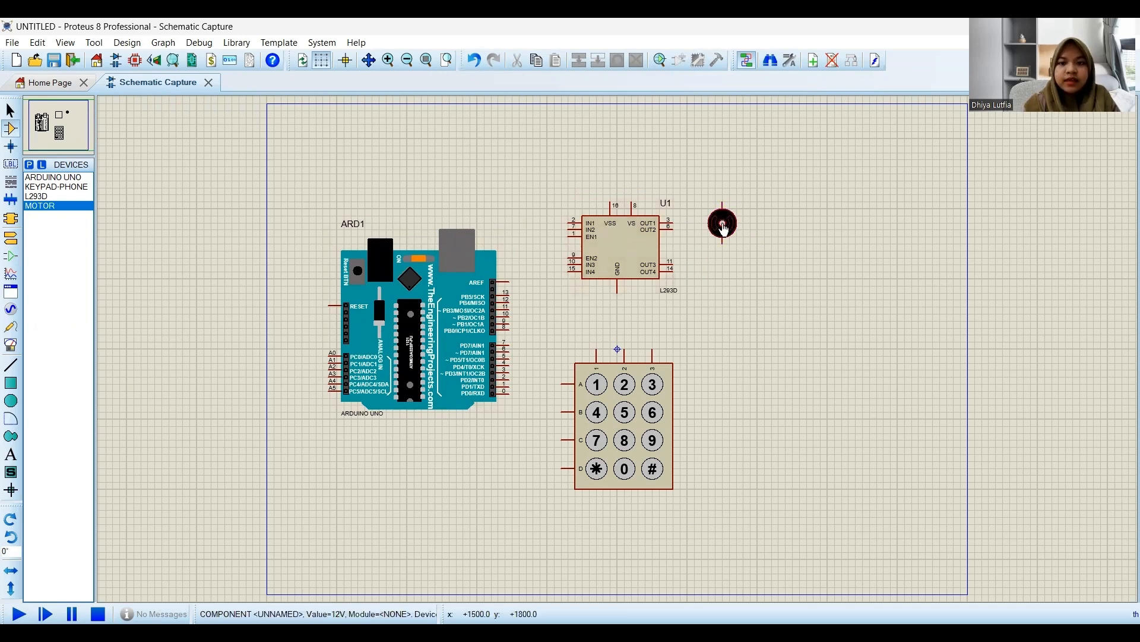
- Place a POWER terminal above the L293D driver and a GROUND terminal below its GND pin
{"action": "left_click", "coordinate": [11, 239]}
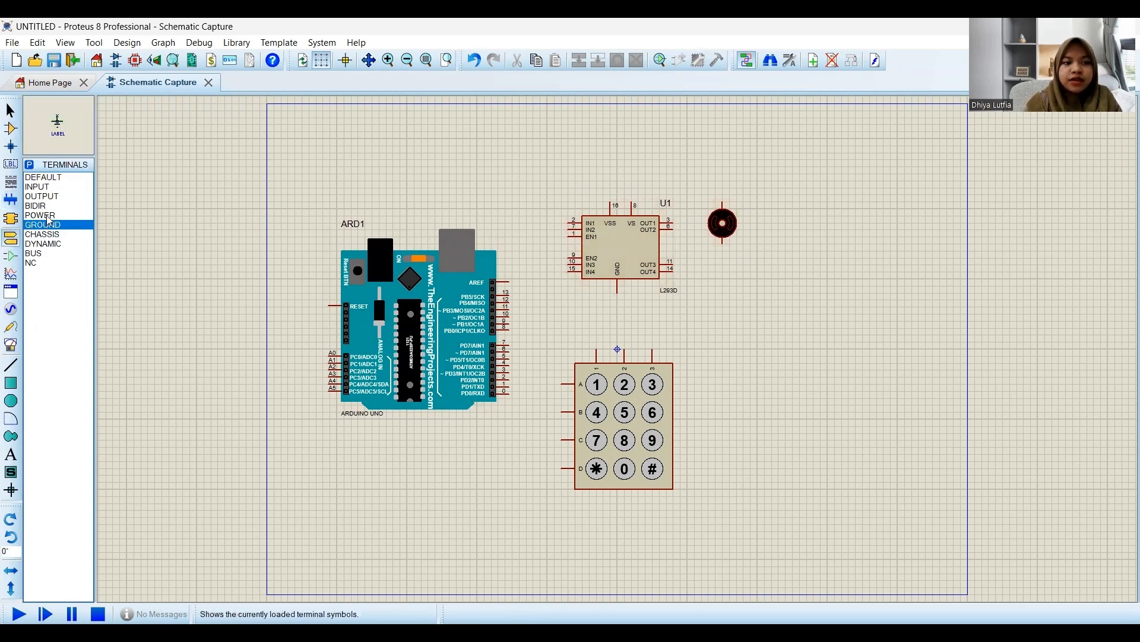
{"action": "left_click", "coordinate": [41, 215]}
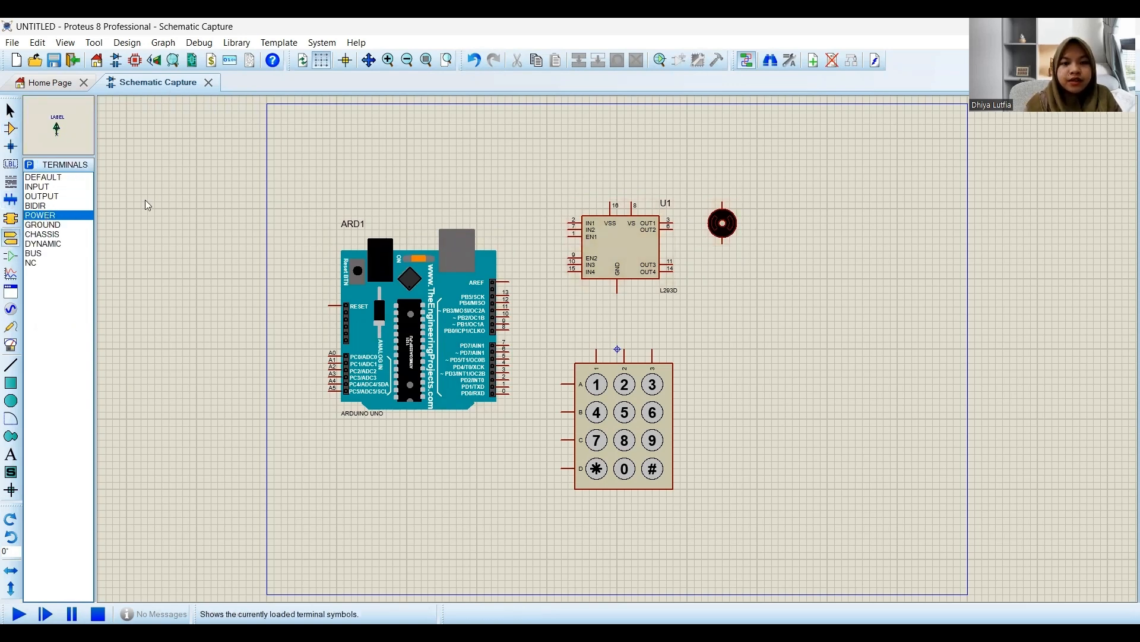
{"action": "left_click", "coordinate": [617, 178]}
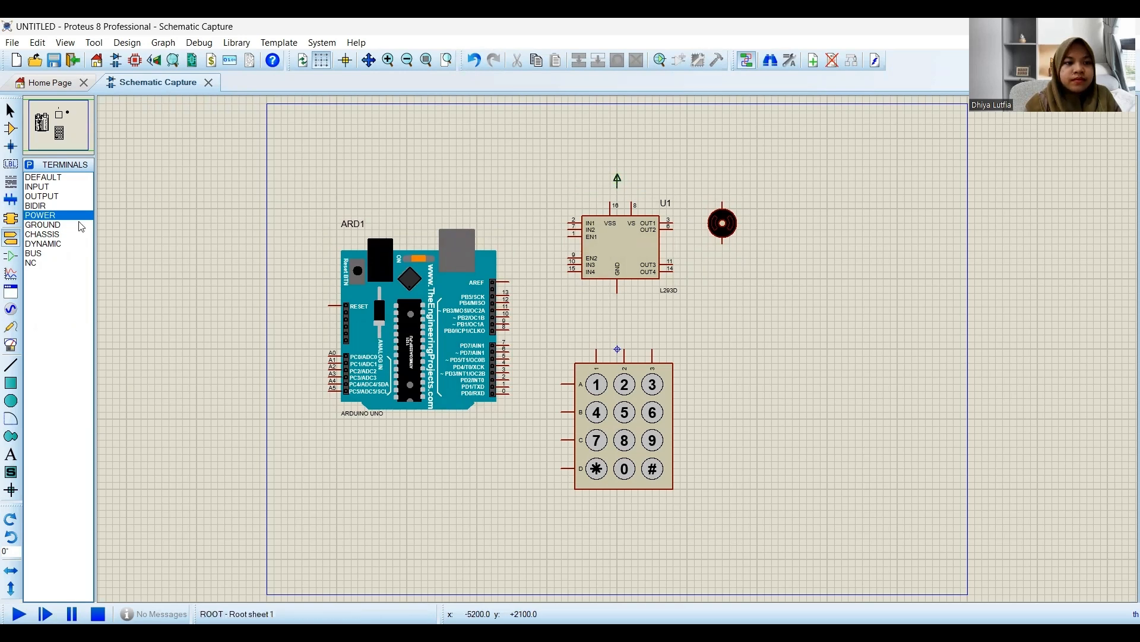
{"action": "left_click", "coordinate": [56, 234]}
{"action": "left_click", "coordinate": [51, 225]}
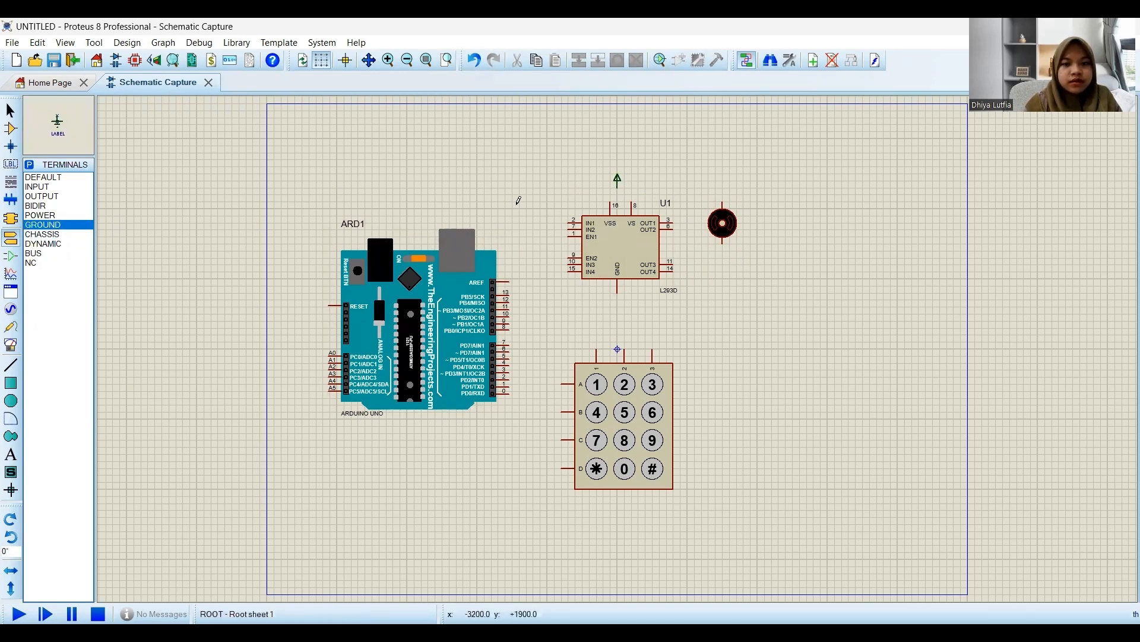
{"action": "left_click", "coordinate": [618, 306]}
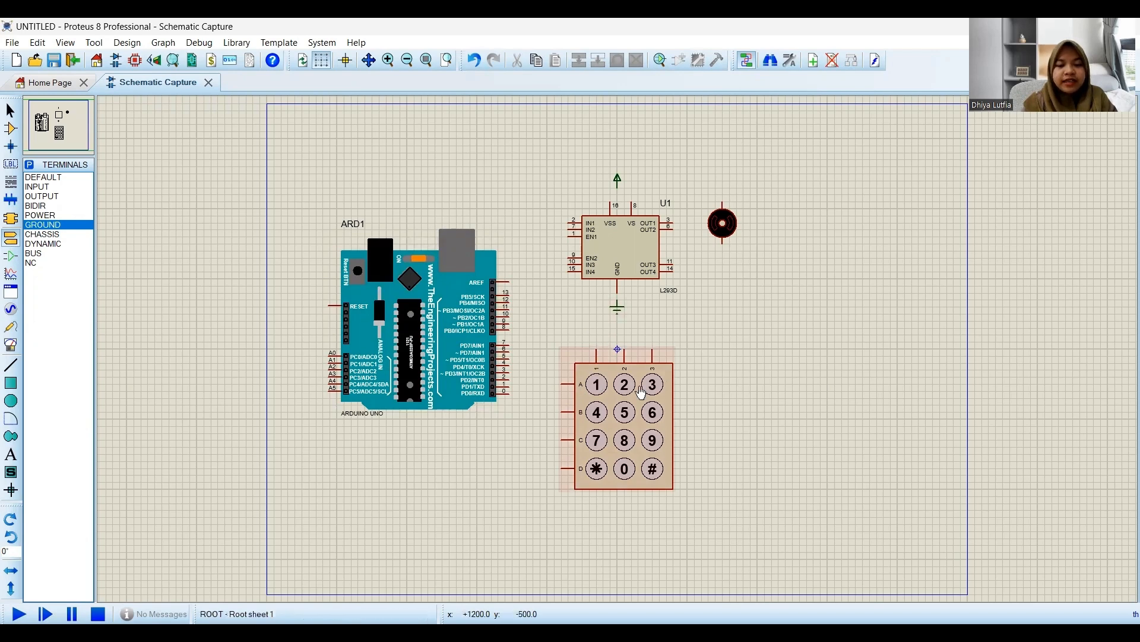
- Wire keypad rows A, B, C and D to Arduino pins 5, 4, 3 and 2 respectively
{"action": "left_click", "coordinate": [563, 383]}
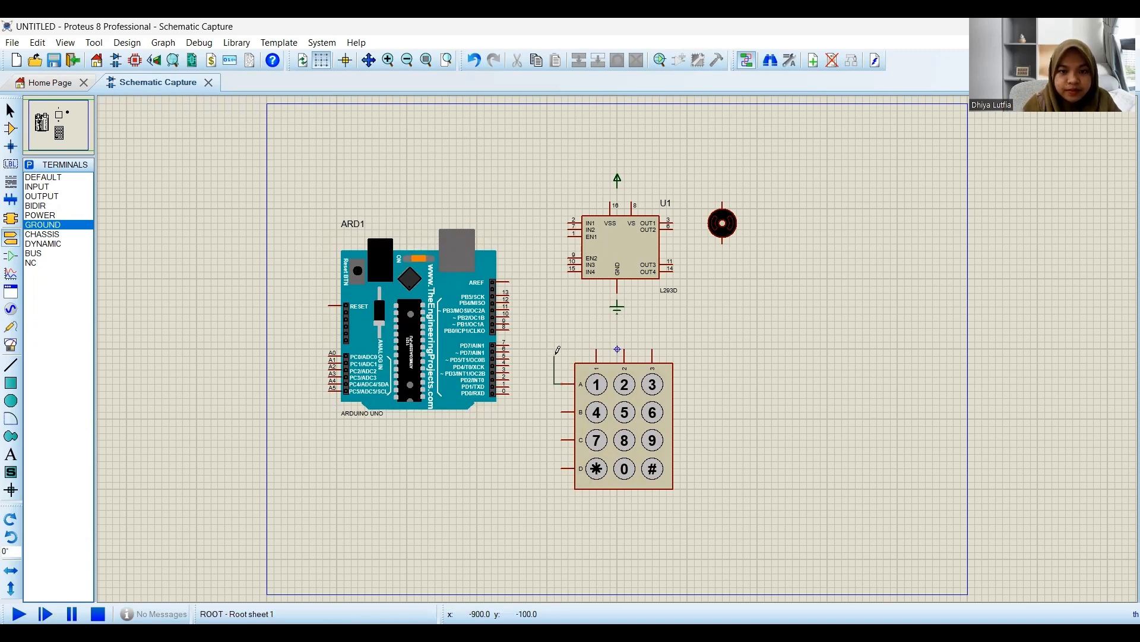
{"action": "left_click", "coordinate": [511, 357]}
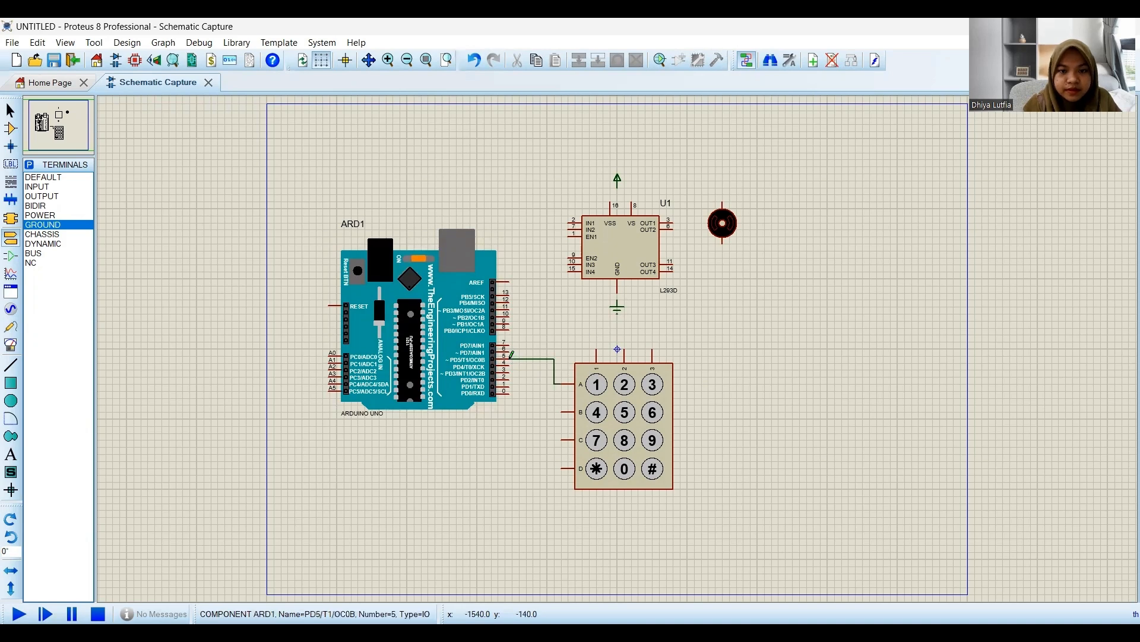
{"action": "left_click", "coordinate": [560, 410]}
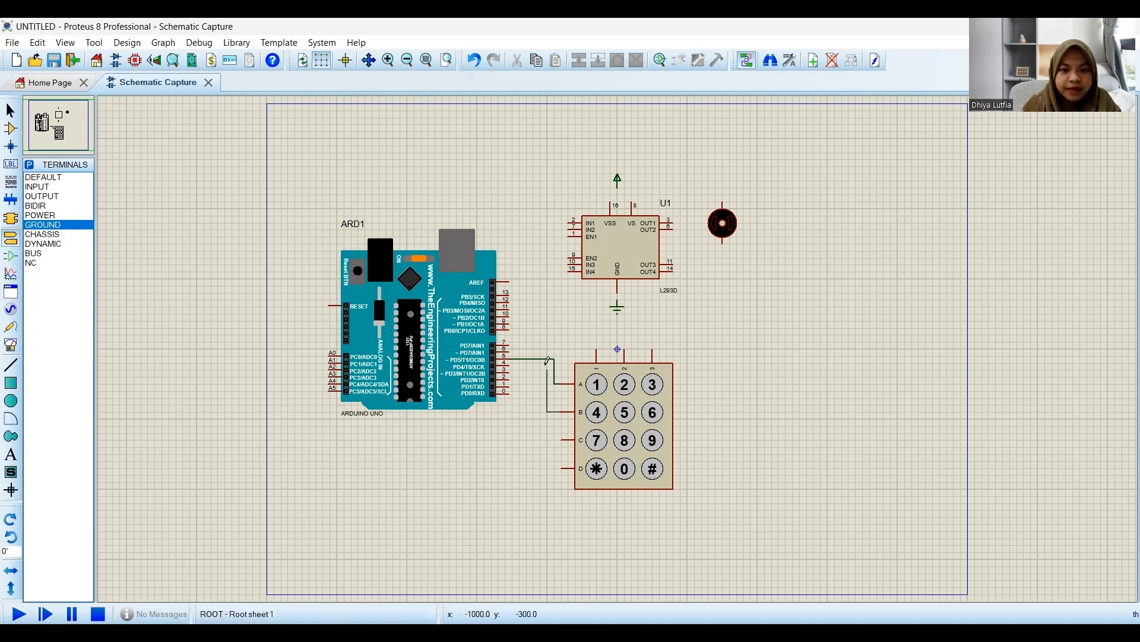
{"action": "left_click", "coordinate": [510, 364]}
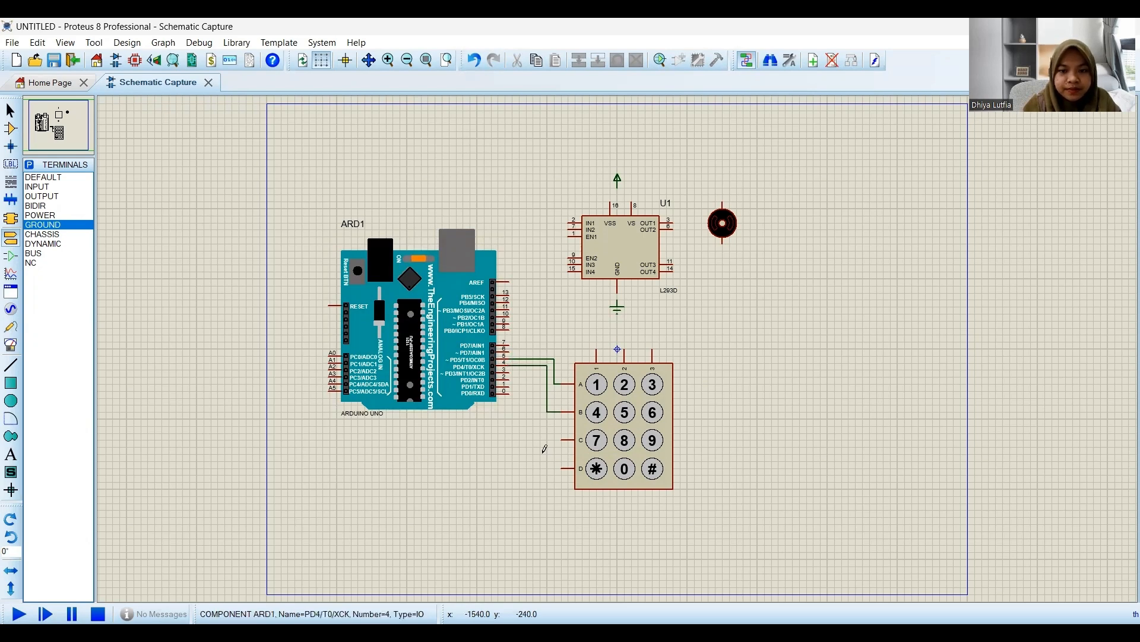
{"action": "left_click", "coordinate": [562, 439]}
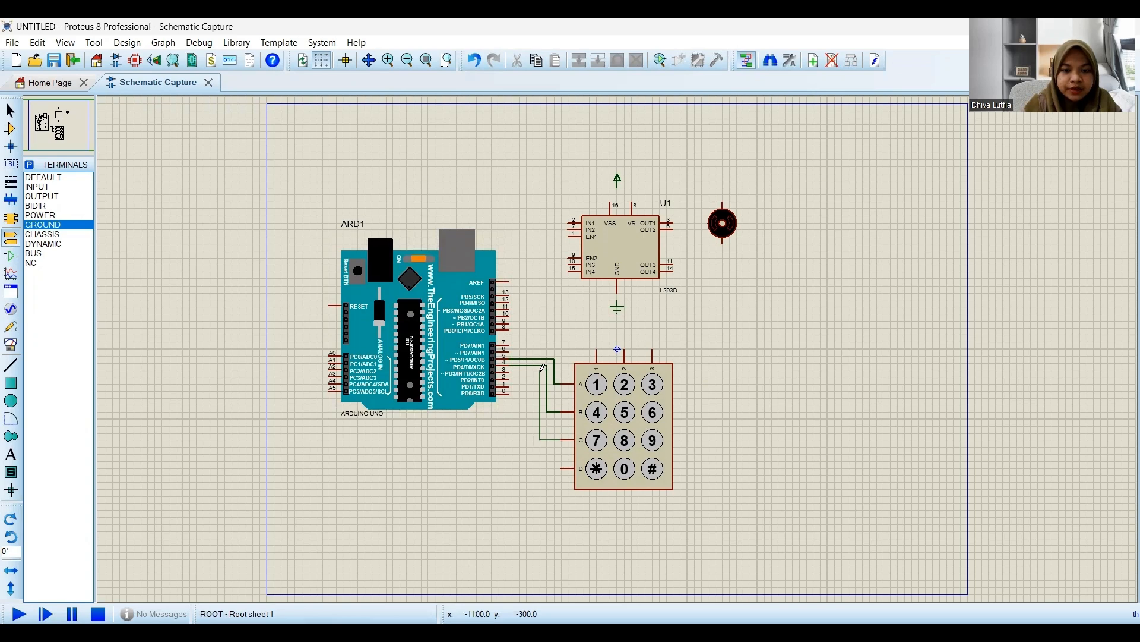
{"action": "left_click", "coordinate": [509, 372]}
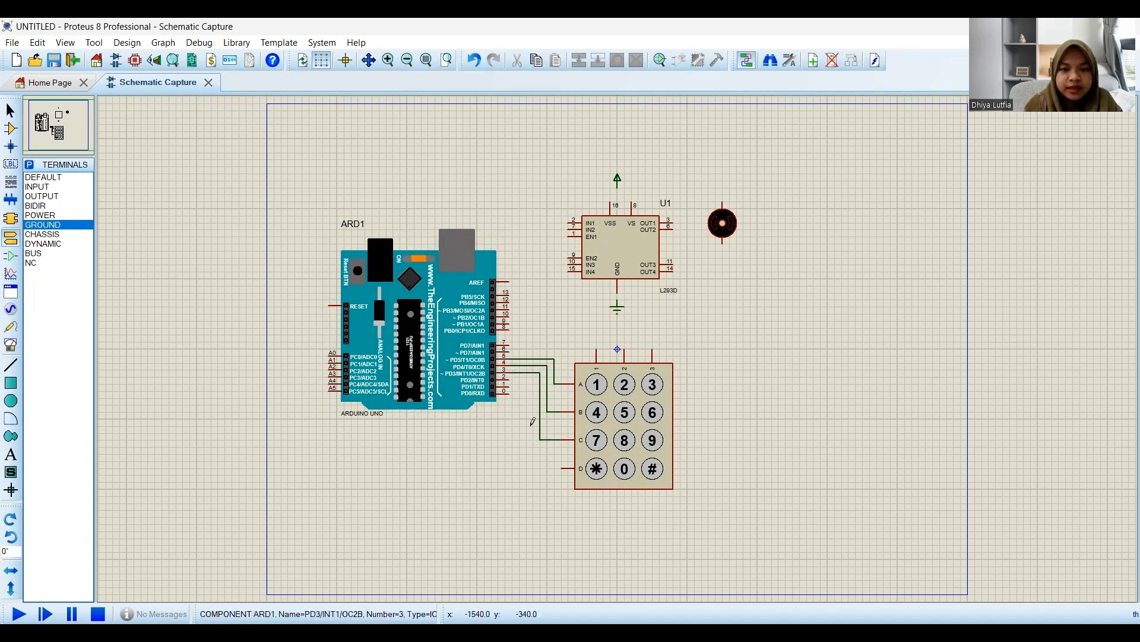
{"action": "left_click", "coordinate": [563, 468]}
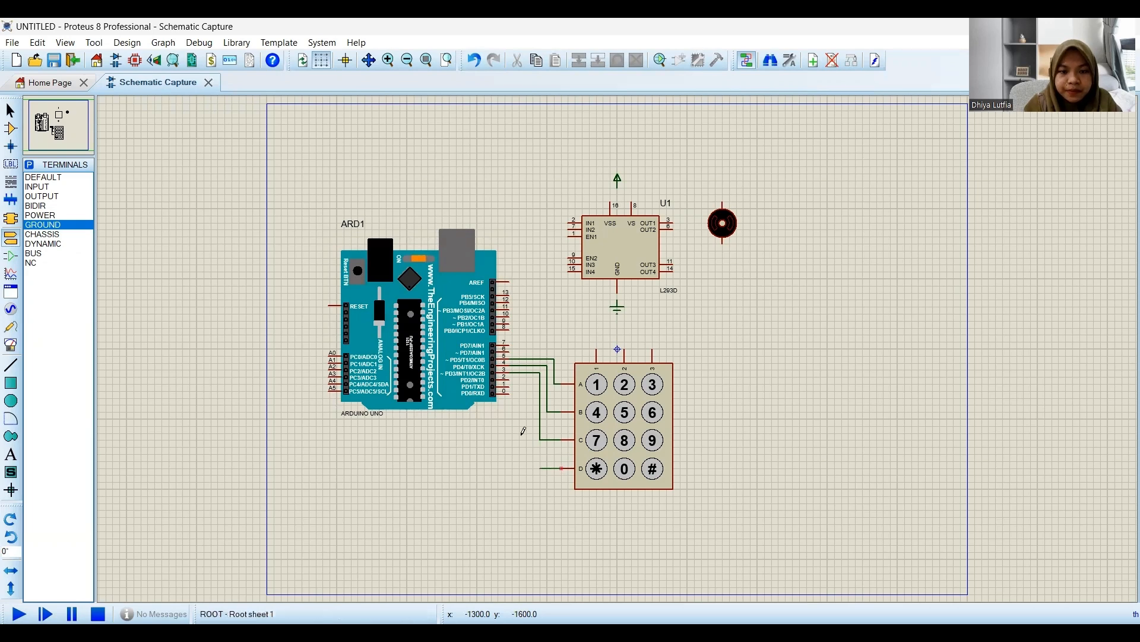
{"action": "left_click", "coordinate": [510, 375]}
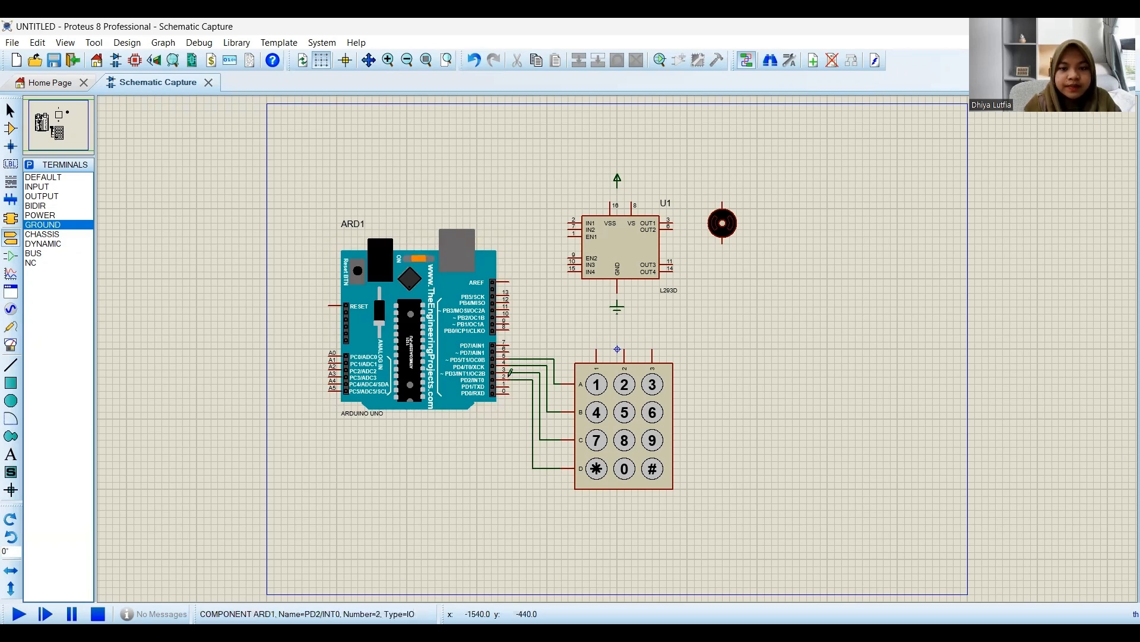
- Wire keypad columns 1, 2 and 3 to Arduino pins 8, 7 and 6 respectively
{"action": "left_click", "coordinate": [583, 343]}
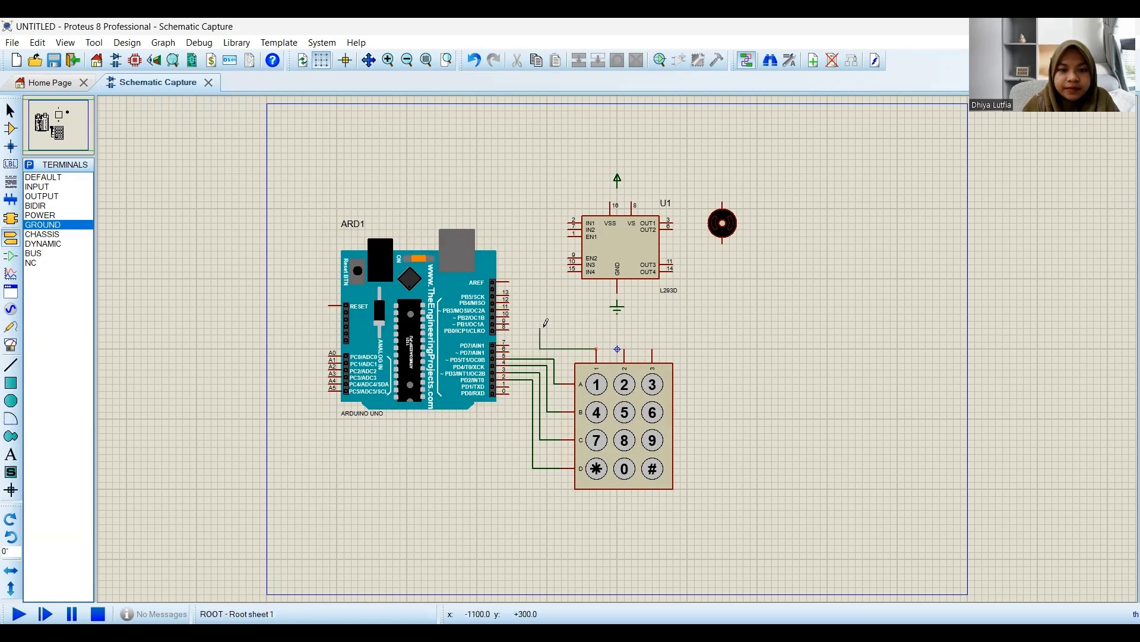
{"action": "left_click", "coordinate": [584, 321]}
{"action": "left_click", "coordinate": [511, 326]}
{"action": "left_click", "coordinate": [625, 347]}
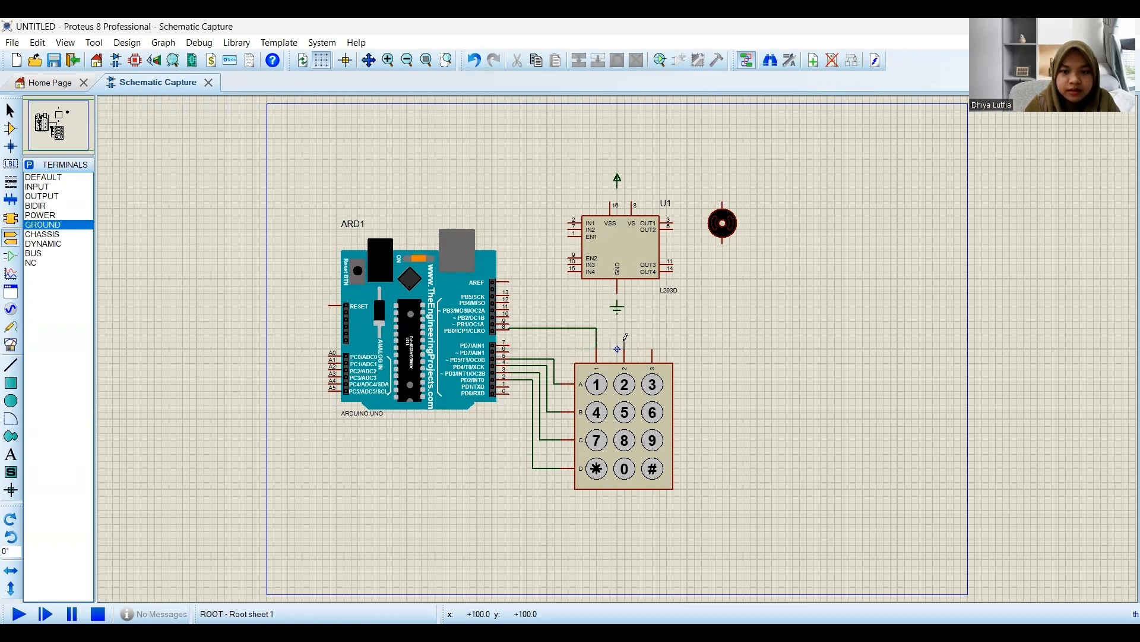
{"action": "left_click", "coordinate": [511, 341]}
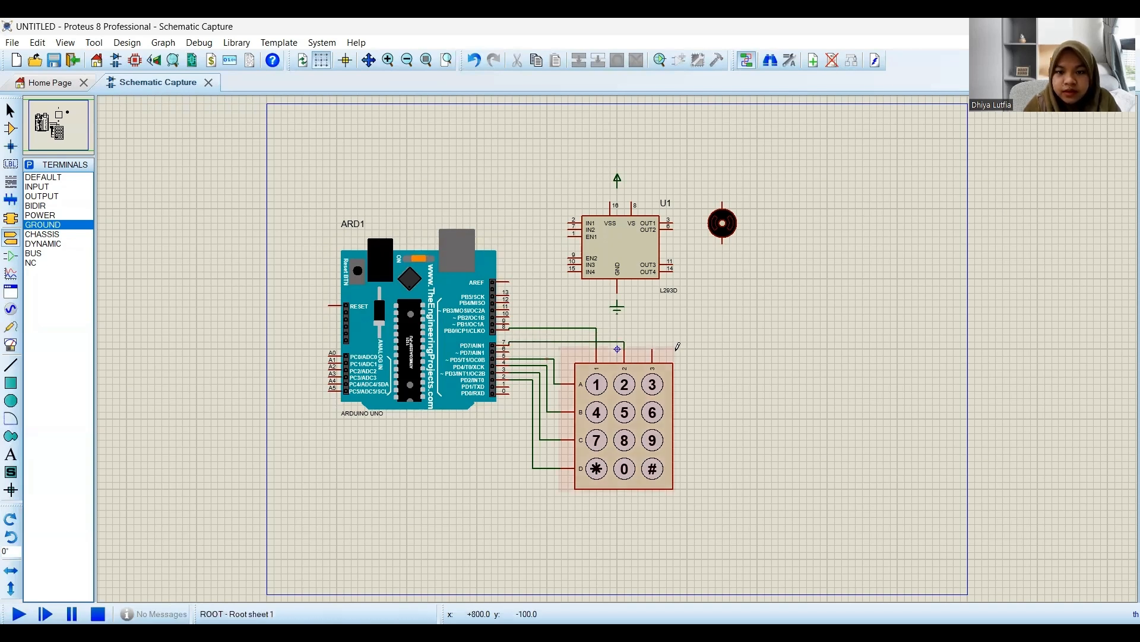
{"action": "left_click", "coordinate": [653, 347]}
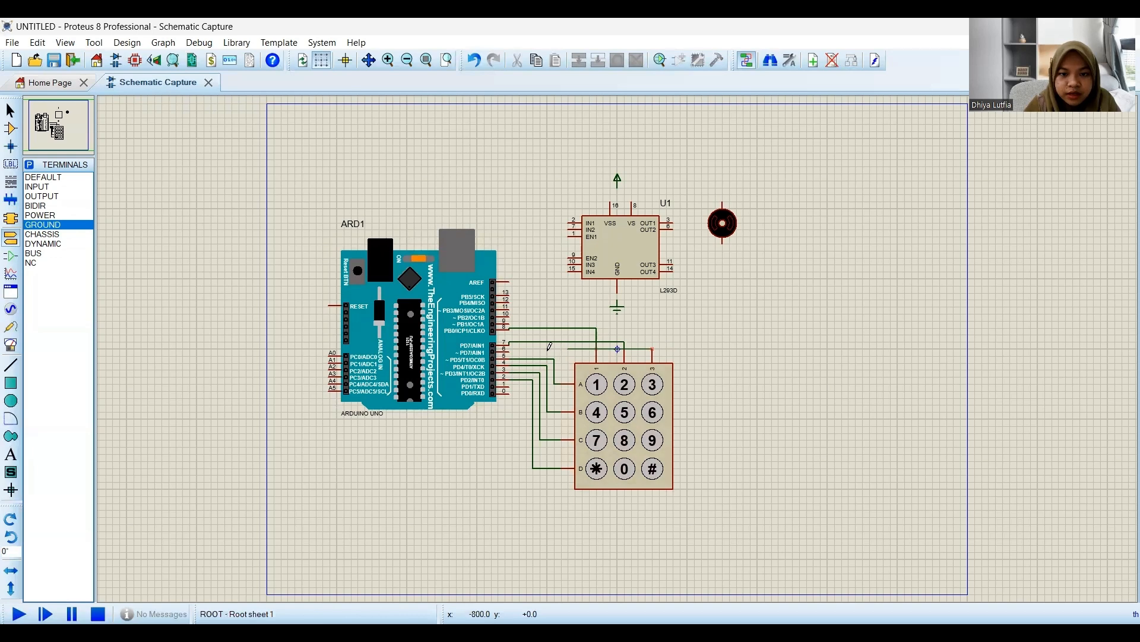
{"action": "left_click", "coordinate": [514, 348]}
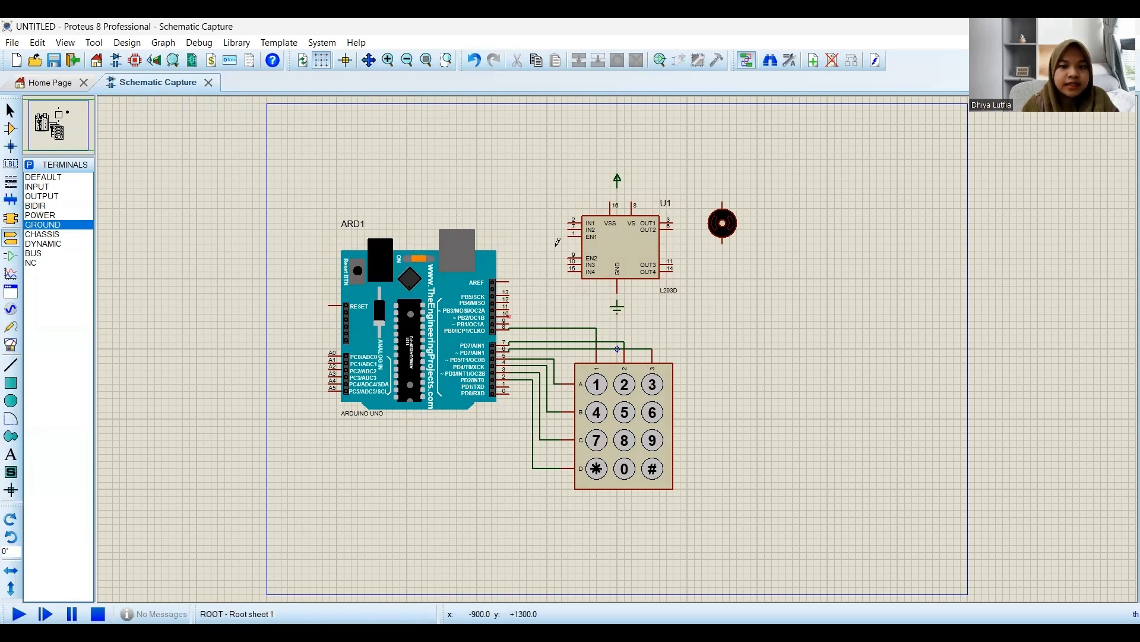
- Wire the L293D's IN1, IN2 and EN1 pins to Arduino pins 13, 12 and 11 respectively
{"action": "left_click", "coordinate": [547, 225]}
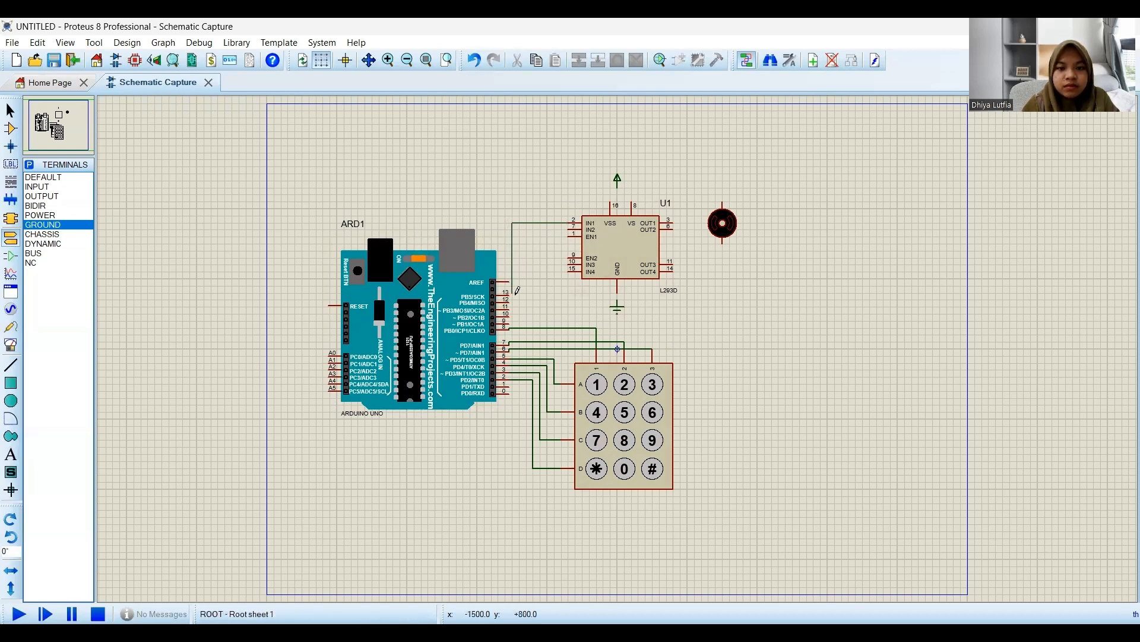
{"action": "left_click", "coordinate": [510, 292]}
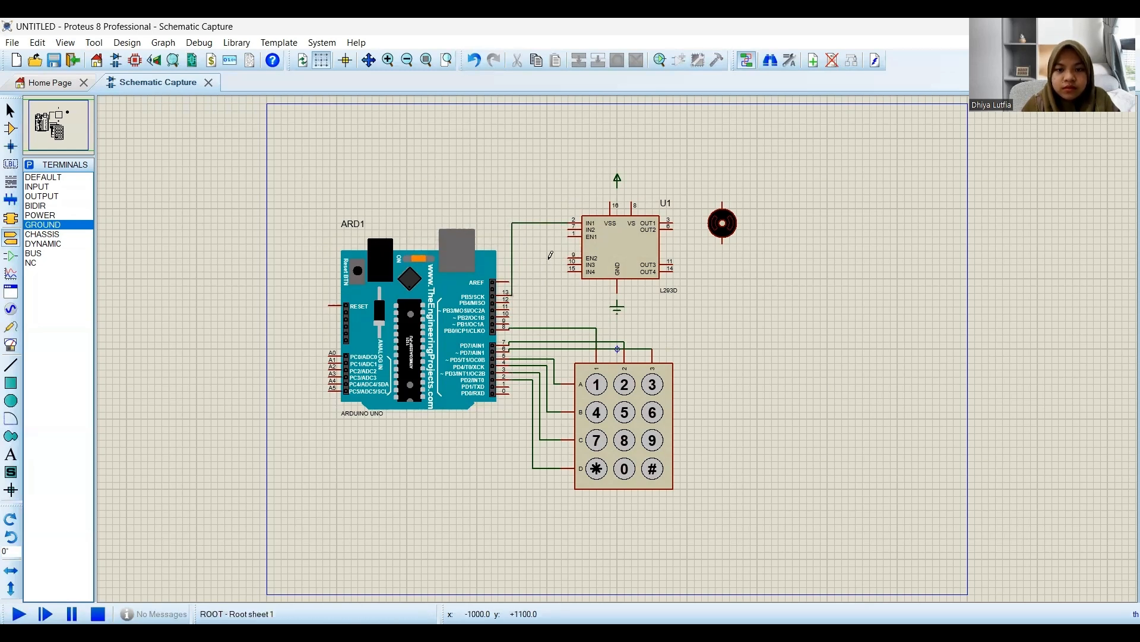
{"action": "left_click", "coordinate": [569, 227]}
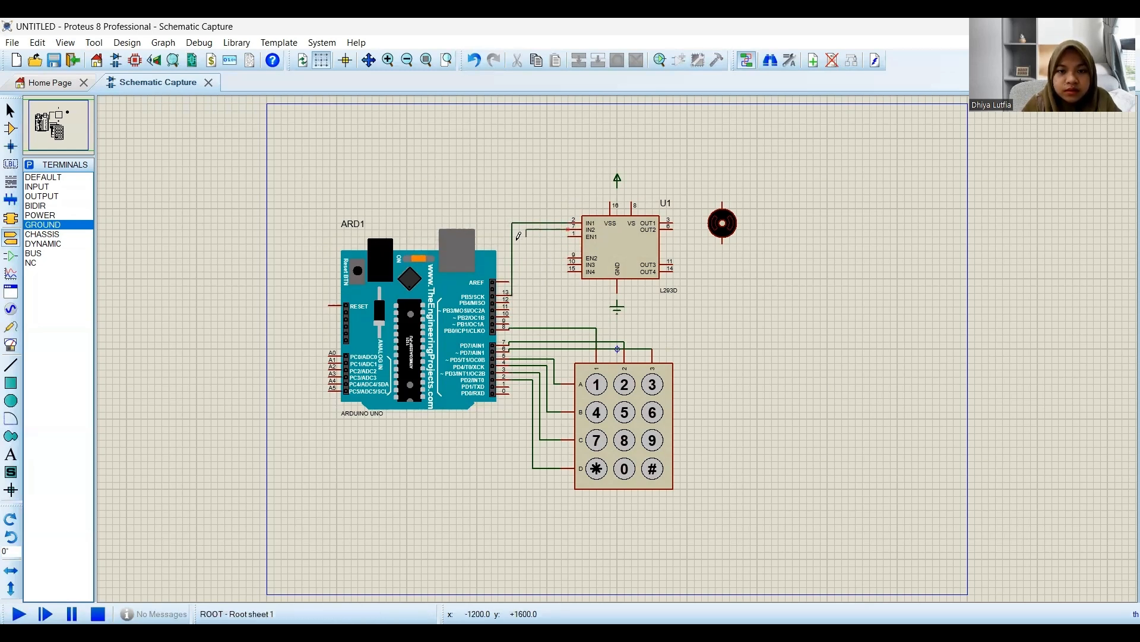
{"action": "left_click", "coordinate": [511, 299]}
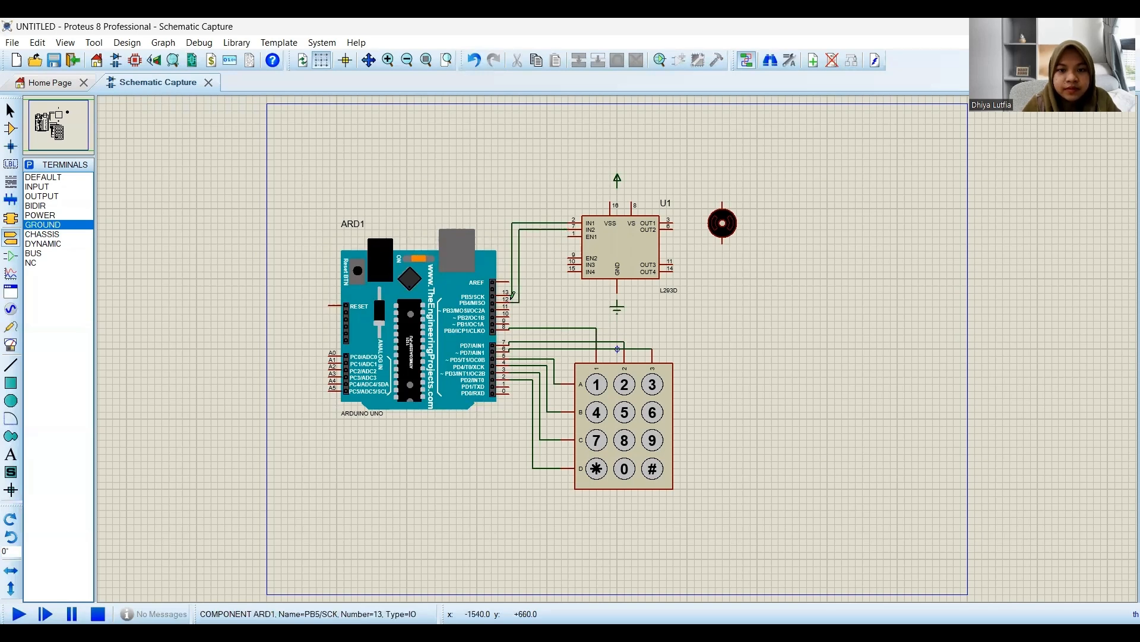
{"action": "left_click", "coordinate": [565, 235]}
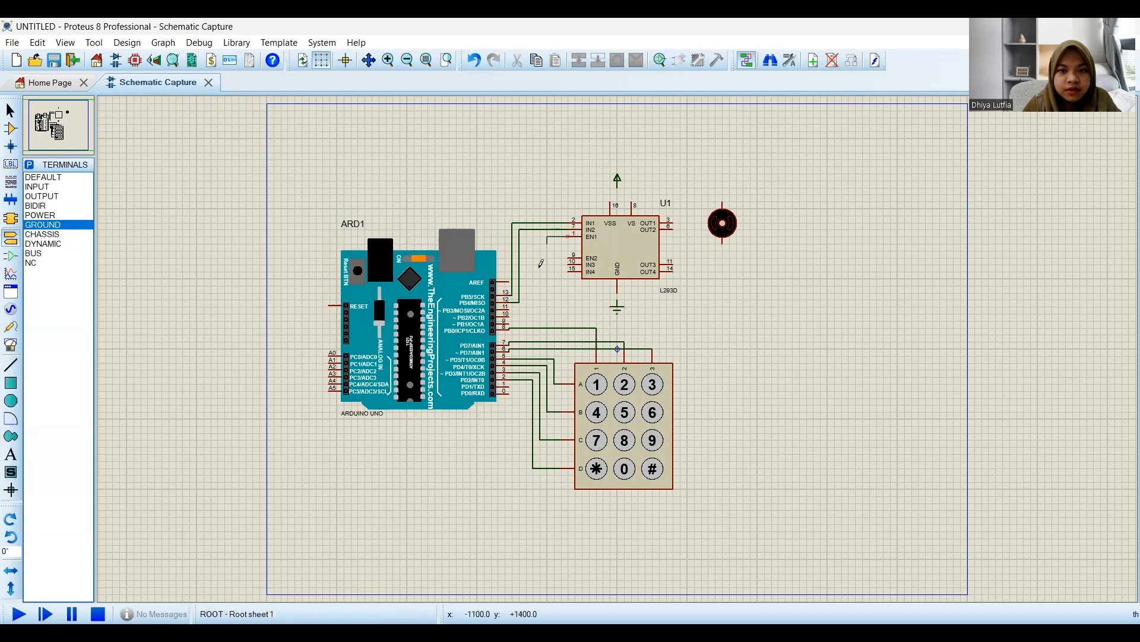
{"action": "left_click", "coordinate": [512, 306]}
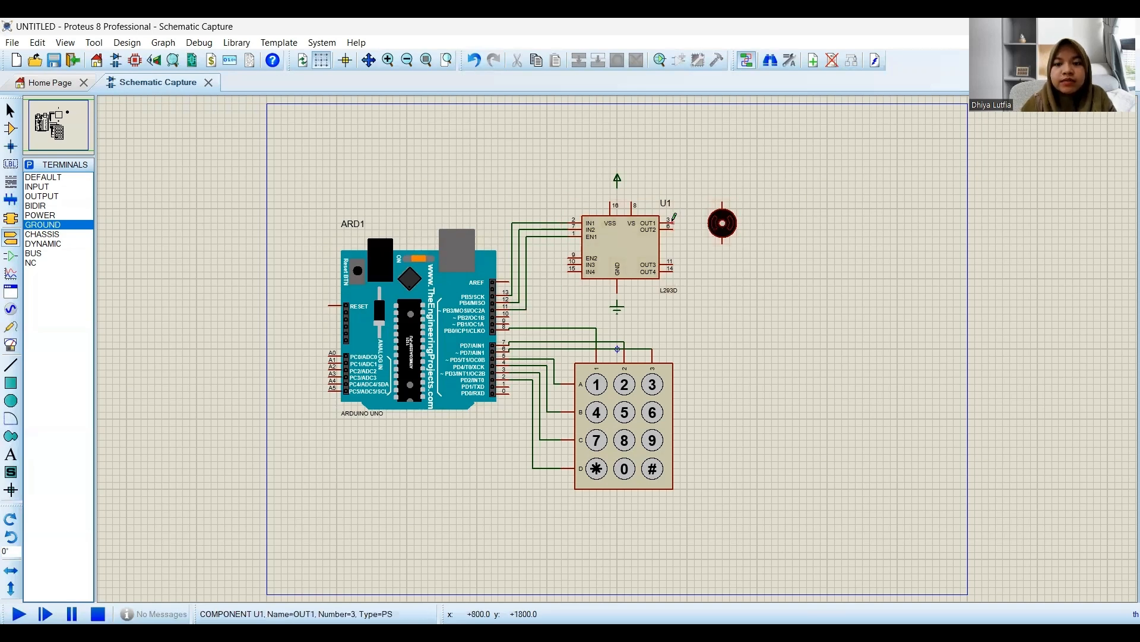
- Wire the L293D's OUT1 to the motor's upper terminal and OUT2 to its lower terminal
{"action": "left_click", "coordinate": [691, 209]}
{"action": "left_click", "coordinate": [723, 196]}
{"action": "left_click", "coordinate": [672, 226]}
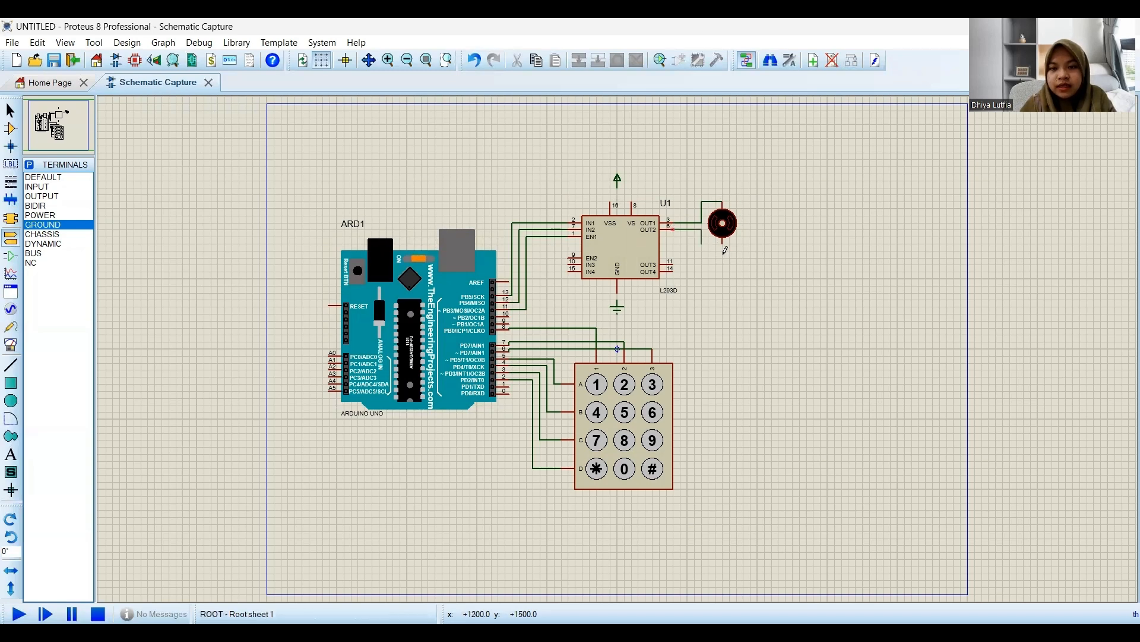
{"action": "left_click", "coordinate": [723, 243]}
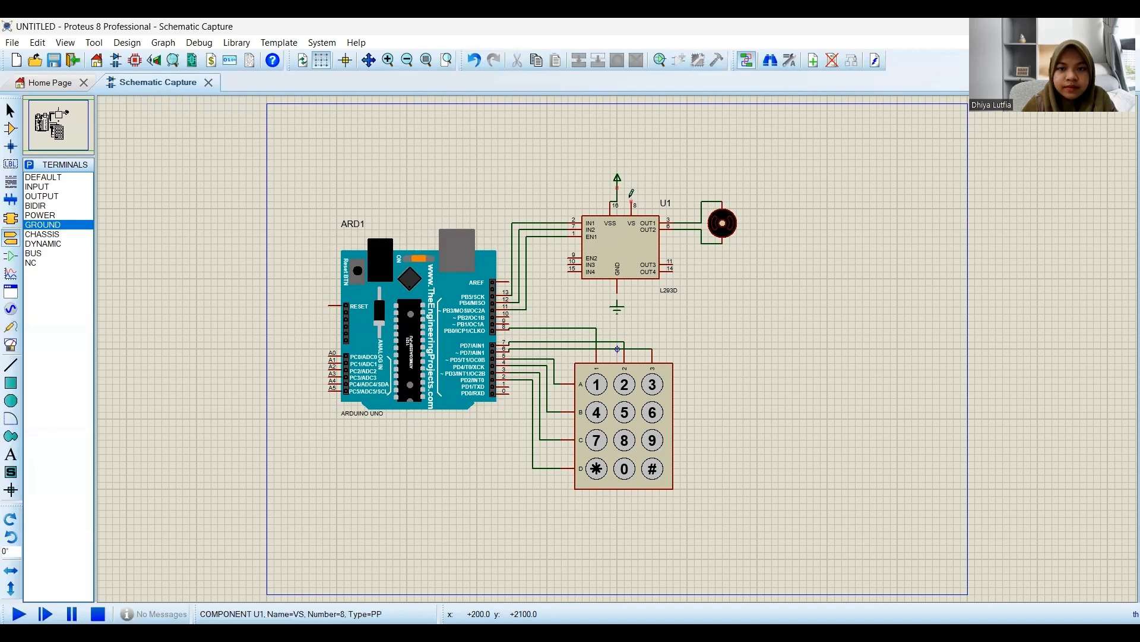
- Connect the L293D's VSS and VS pins to the POWER terminal and its GND pin to the GROUND terminal
{"action": "left_click", "coordinate": [617, 187]}
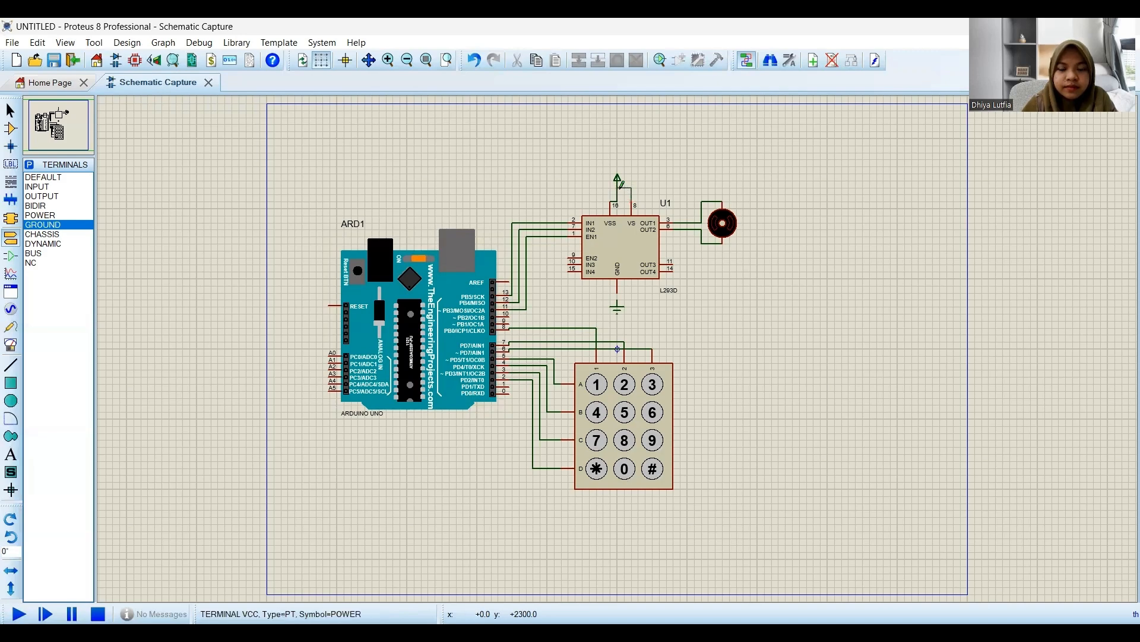
{"action": "left_click", "coordinate": [617, 294]}
{"action": "left_click", "coordinate": [617, 300]}
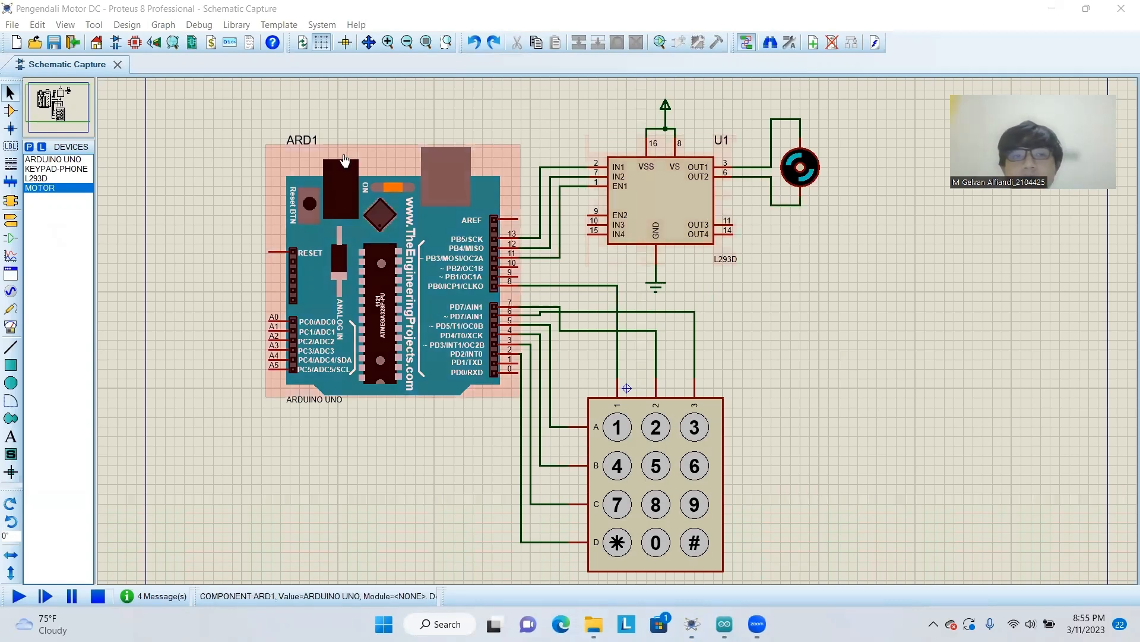
- Review the devices used in the Pengendali Motor DC schematic: ARDUINO UNO, KEYPAD-PHONE, L293D and MOTOR
{"action": "left_click", "coordinate": [200, 98]}
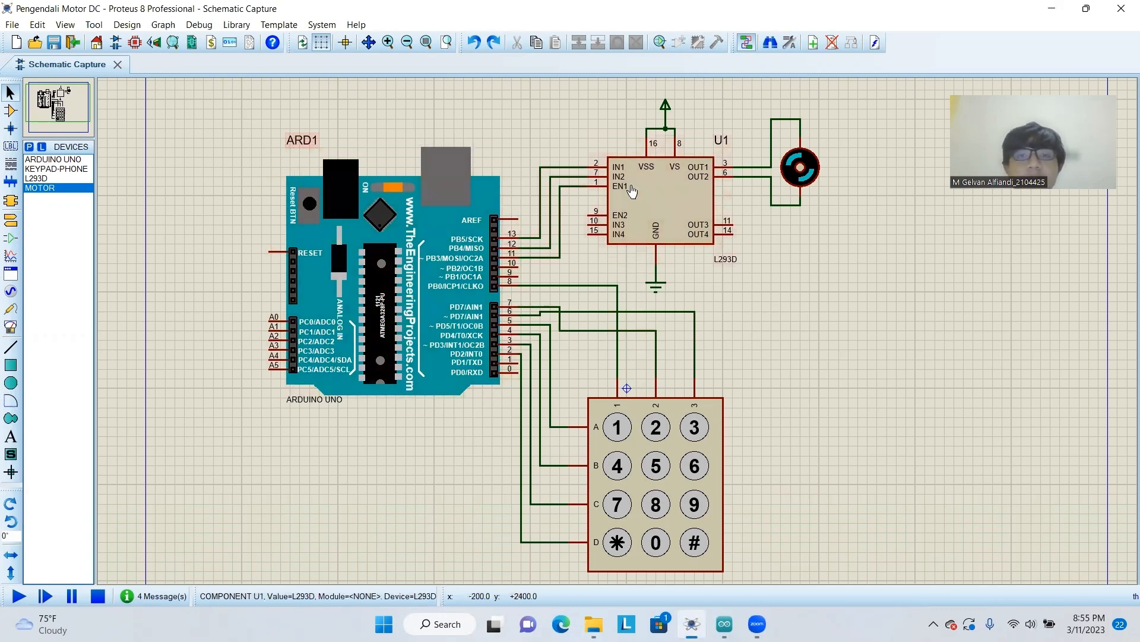
{"action": "left_click", "coordinate": [63, 160]}
{"action": "left_click", "coordinate": [50, 170]}
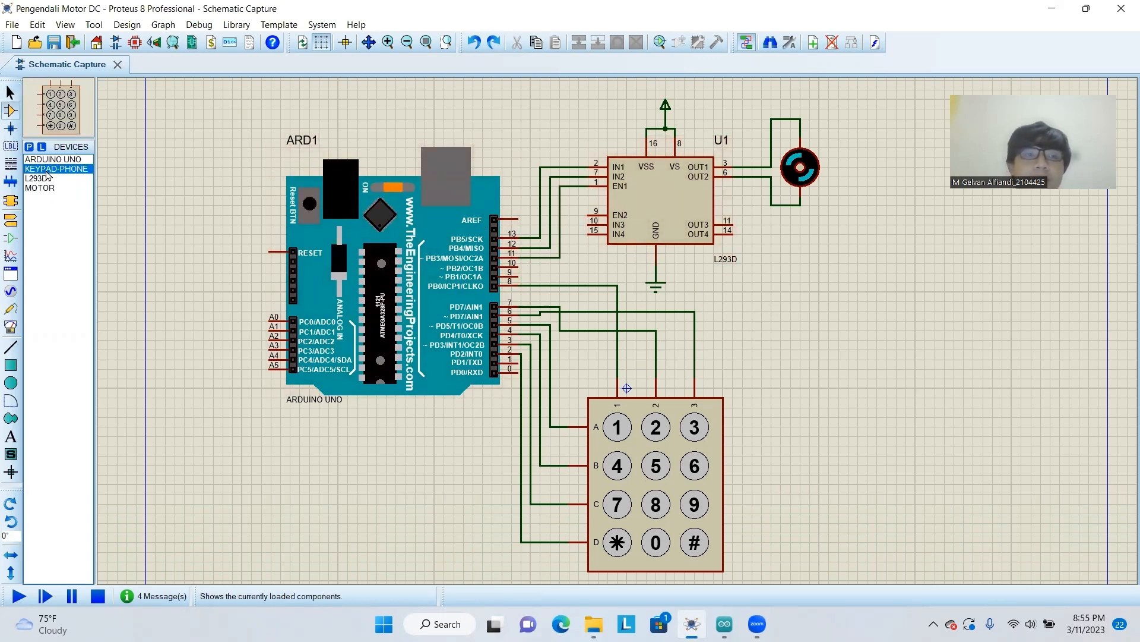
{"action": "left_click", "coordinate": [50, 178]}
{"action": "left_click", "coordinate": [56, 187]}
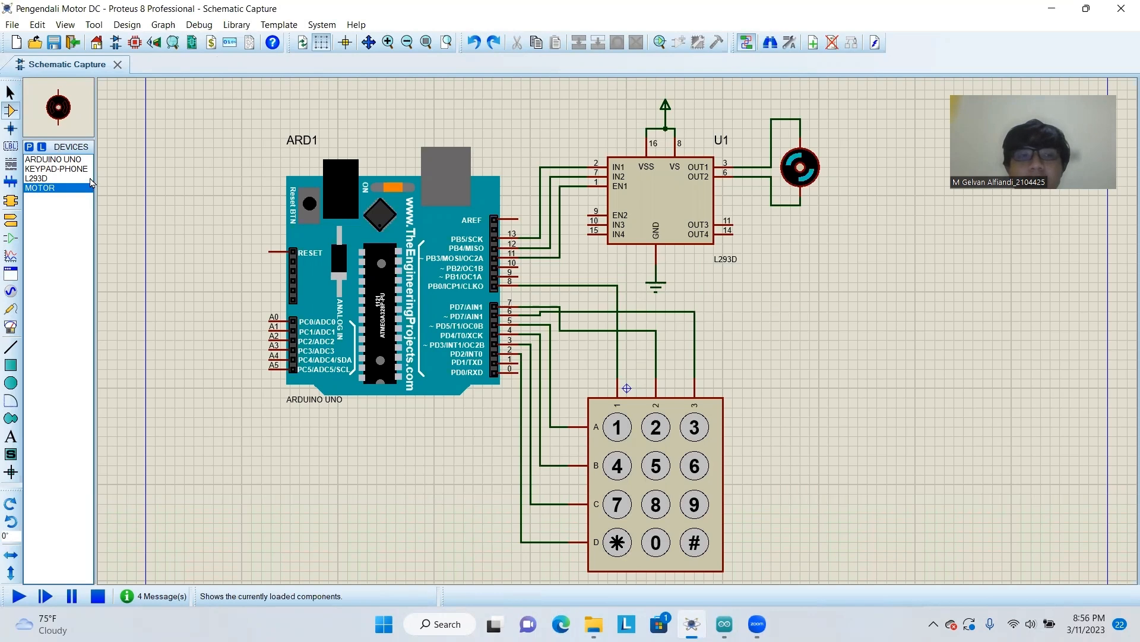
{"action": "left_click", "coordinate": [76, 159]}
{"action": "left_click", "coordinate": [60, 171]}
{"action": "left_click", "coordinate": [51, 178]}
{"action": "left_click", "coordinate": [51, 161]}
{"action": "left_click", "coordinate": [52, 177]}
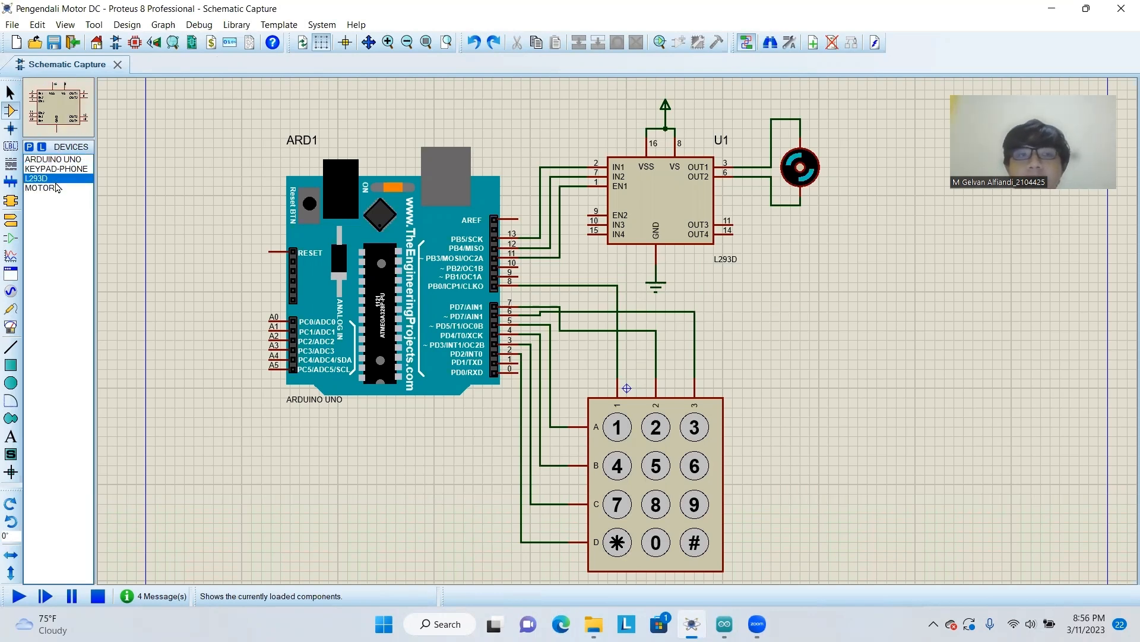
{"action": "left_click", "coordinate": [60, 171]}
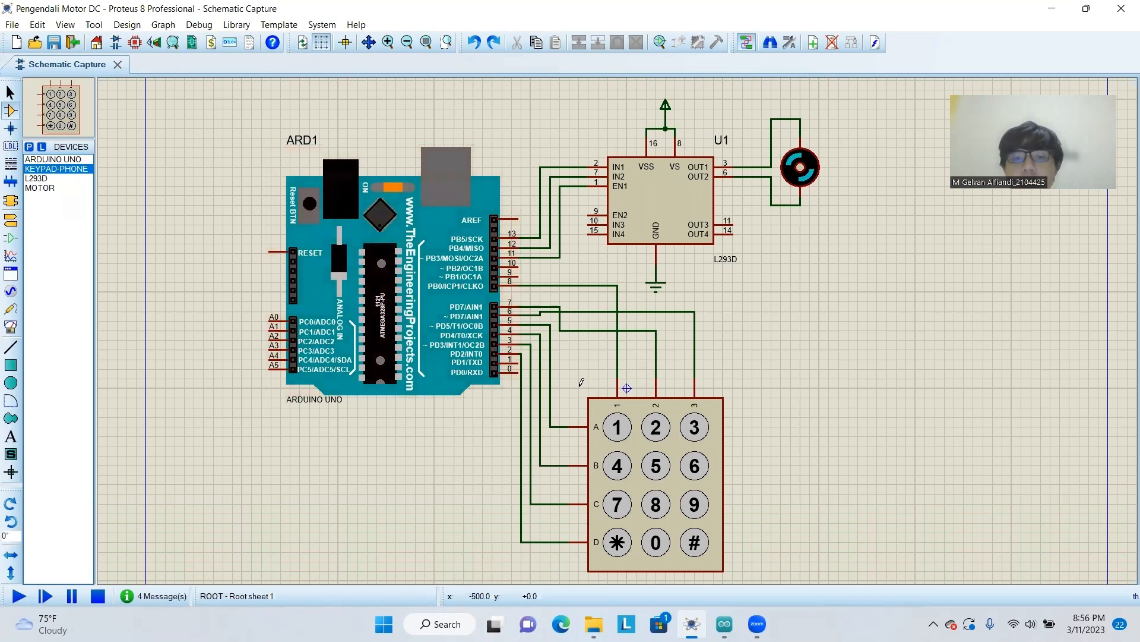
- Switch to File Explorer and select Arduino-Library-for-Proteus.zip in the Downloads folder
{"action": "left_click", "coordinate": [593, 624]}
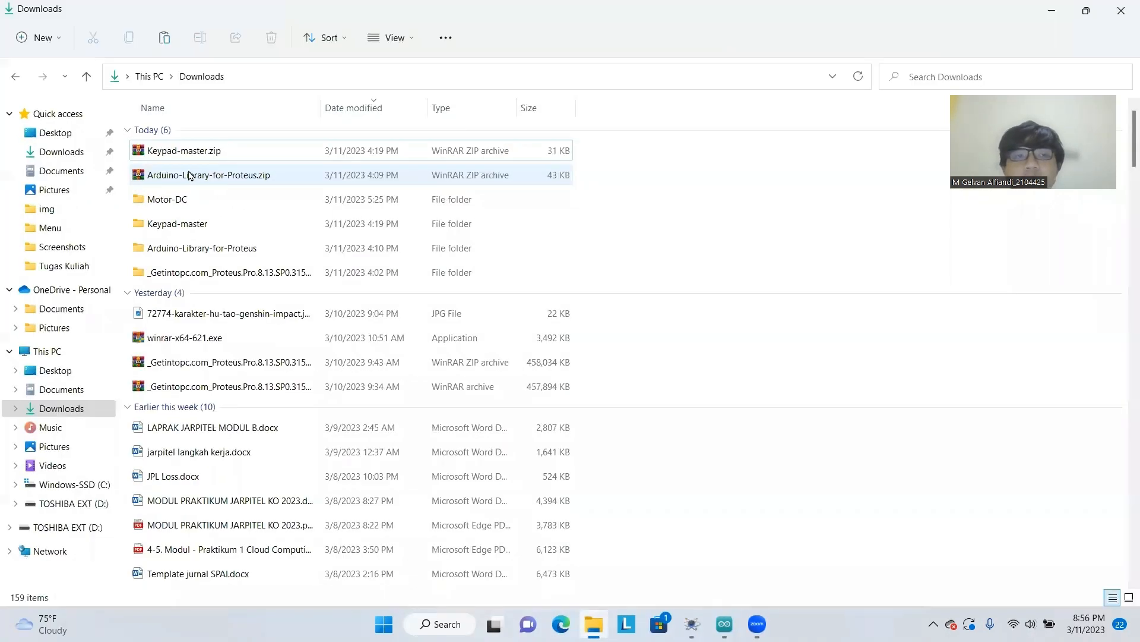
{"action": "left_click", "coordinate": [190, 176]}
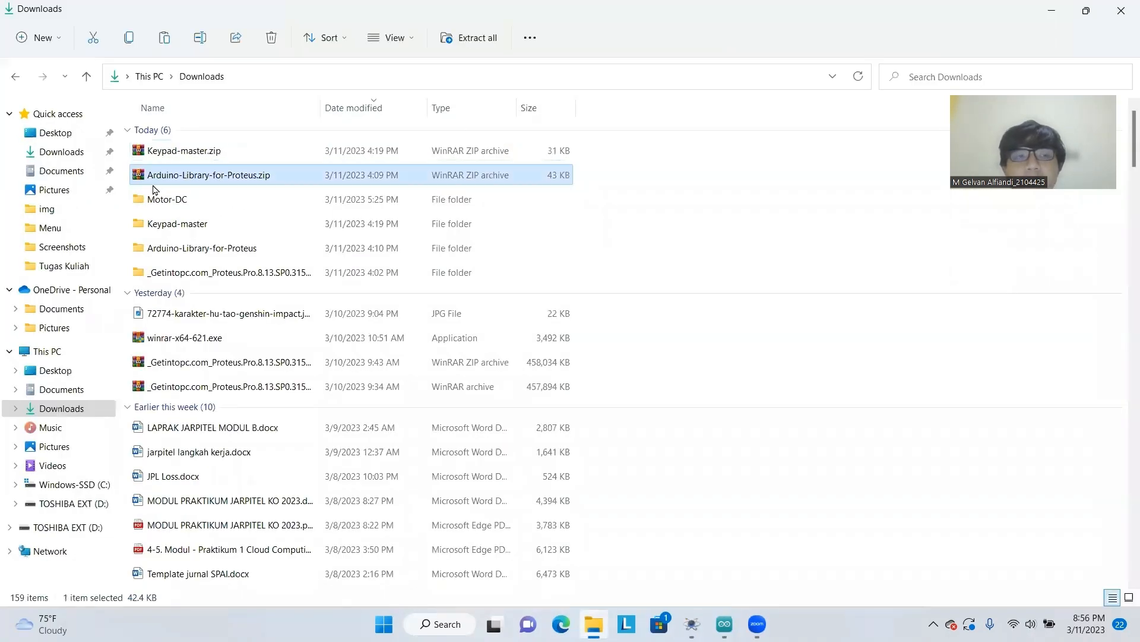
{"action": "left_click", "coordinate": [236, 176]}
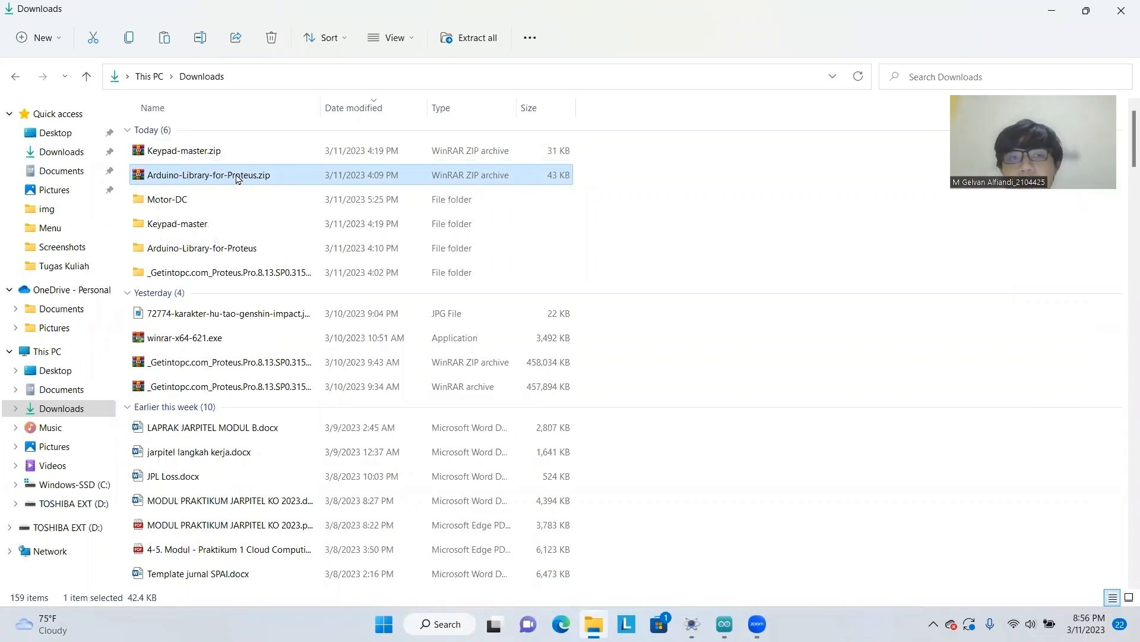
{"action": "left_click", "coordinate": [306, 179]}
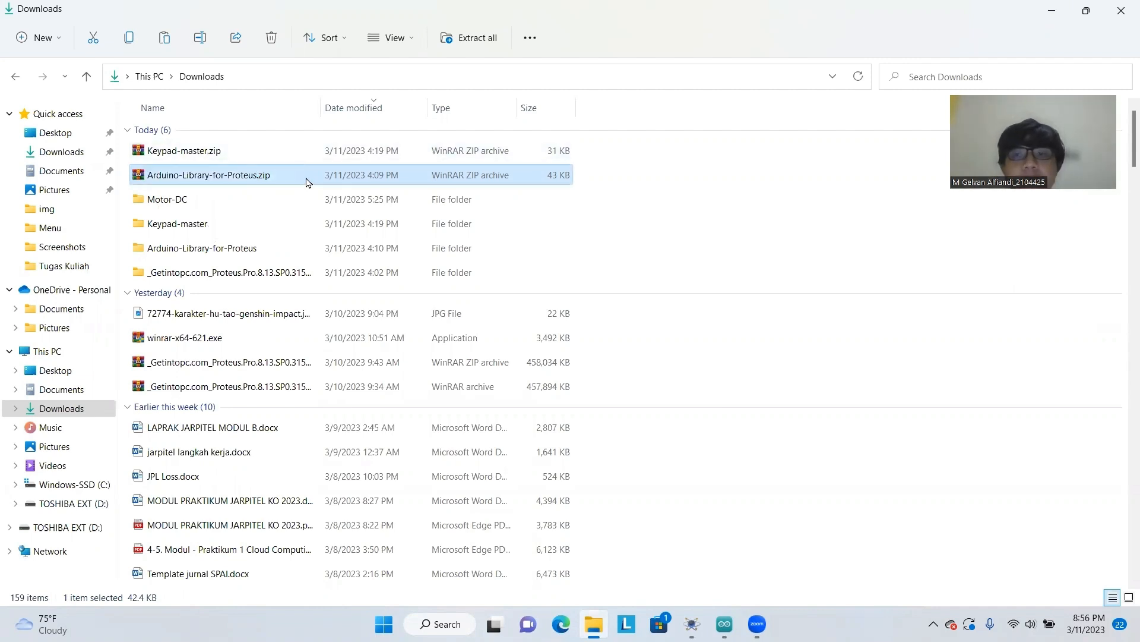
{"action": "key", "text": "F2"}
{"action": "left_click", "coordinate": [306, 180]}
{"action": "key", "text": "F2"}
{"action": "left_click", "coordinate": [674, 185]}
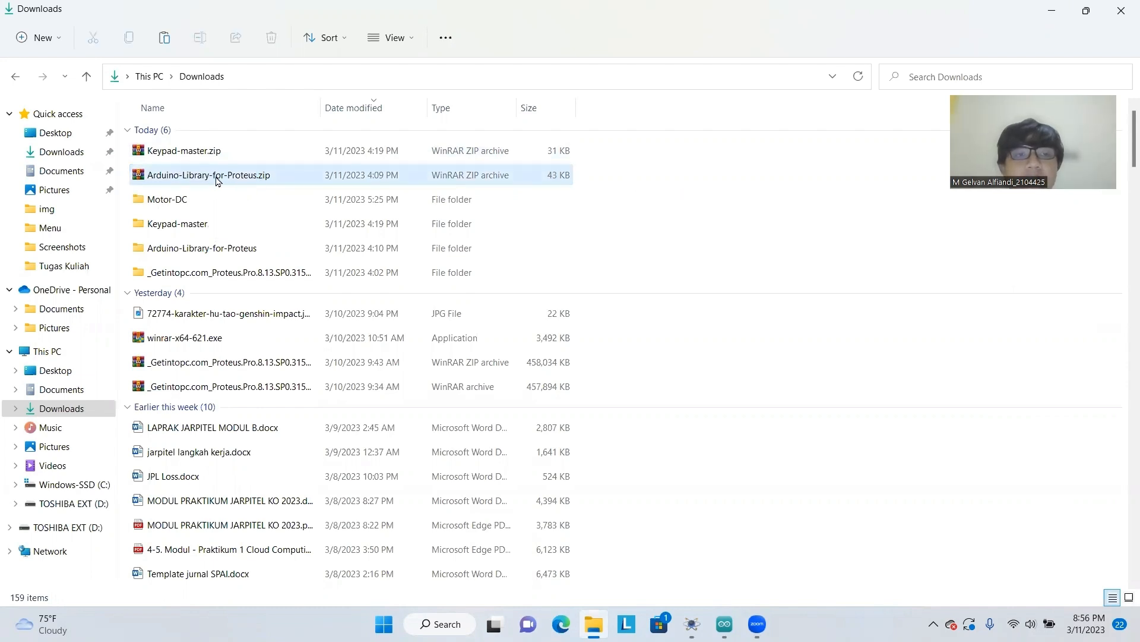
- Show the WinRAR extraction options for Arduino-Library-for-Proteus.zip without extracting the archive
{"action": "right_click", "coordinate": [210, 178]}
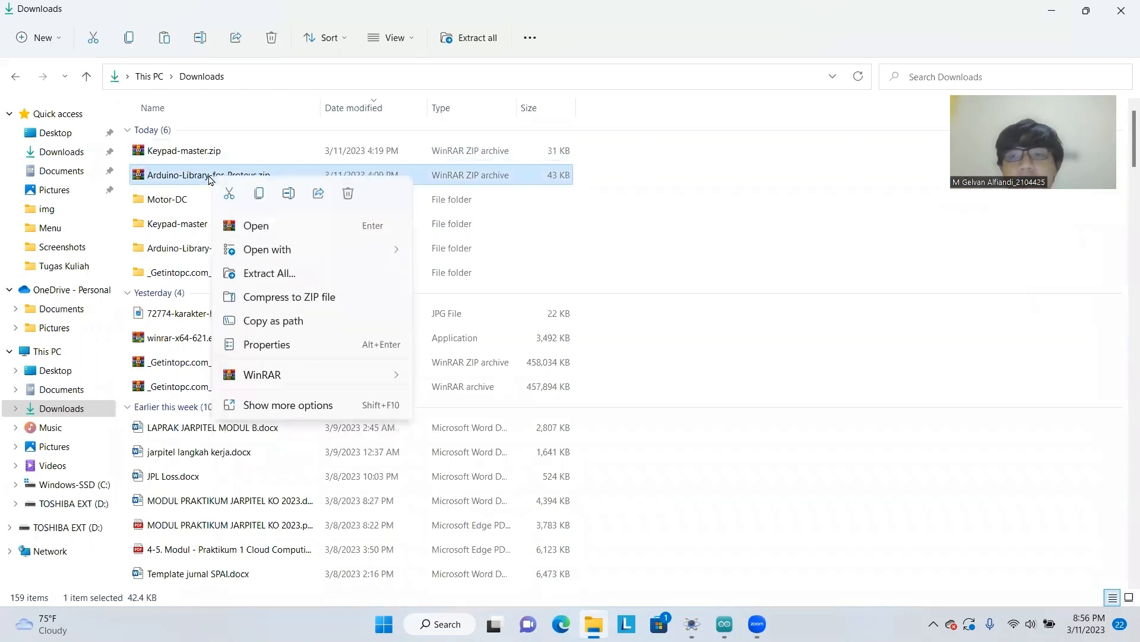
{"action": "mouse_move", "coordinate": [313, 378]}
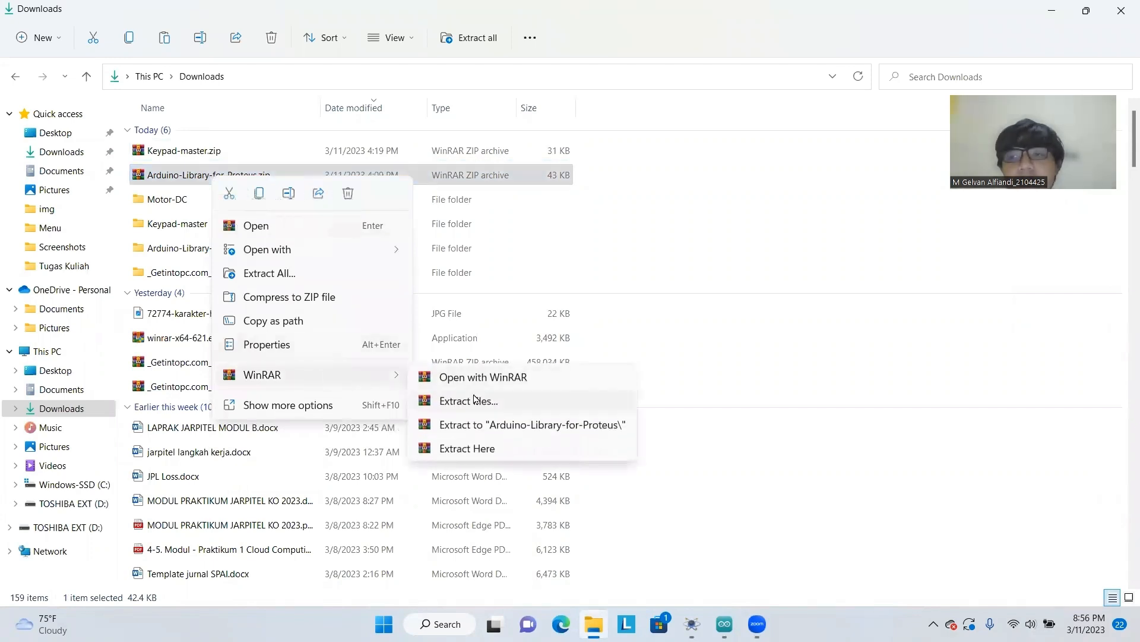
{"action": "left_click", "coordinate": [750, 362]}
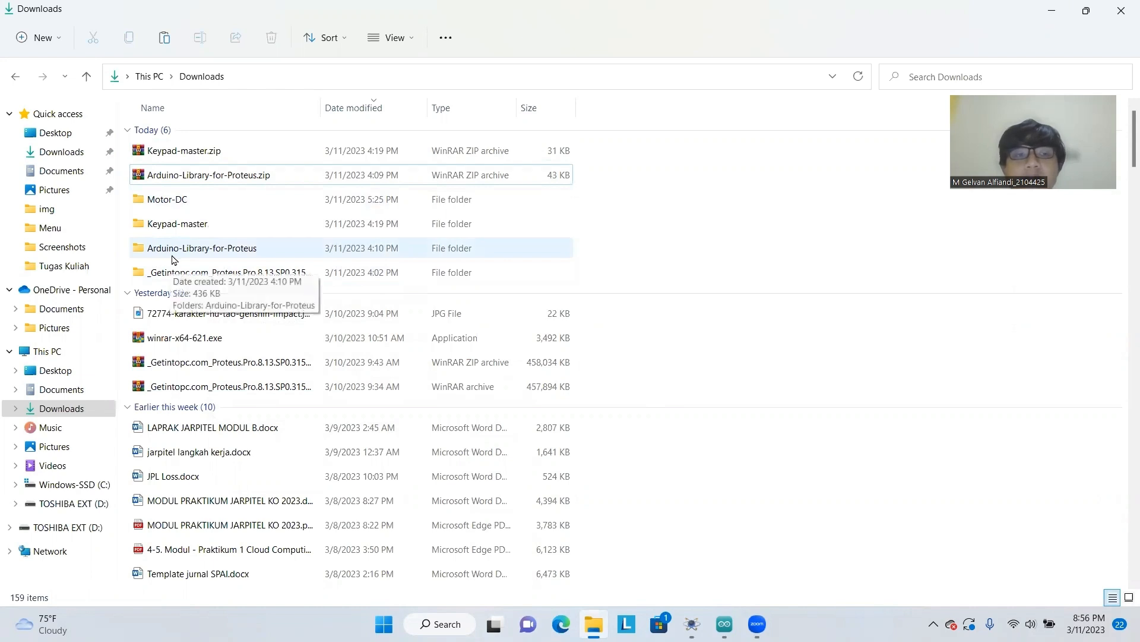
- Copy the ArduinoTEP and GenuinoTEP IDX and LIB files from the nested Arduino-Library-for-Proteus folder in Downloads
{"action": "double_click", "coordinate": [230, 254]}
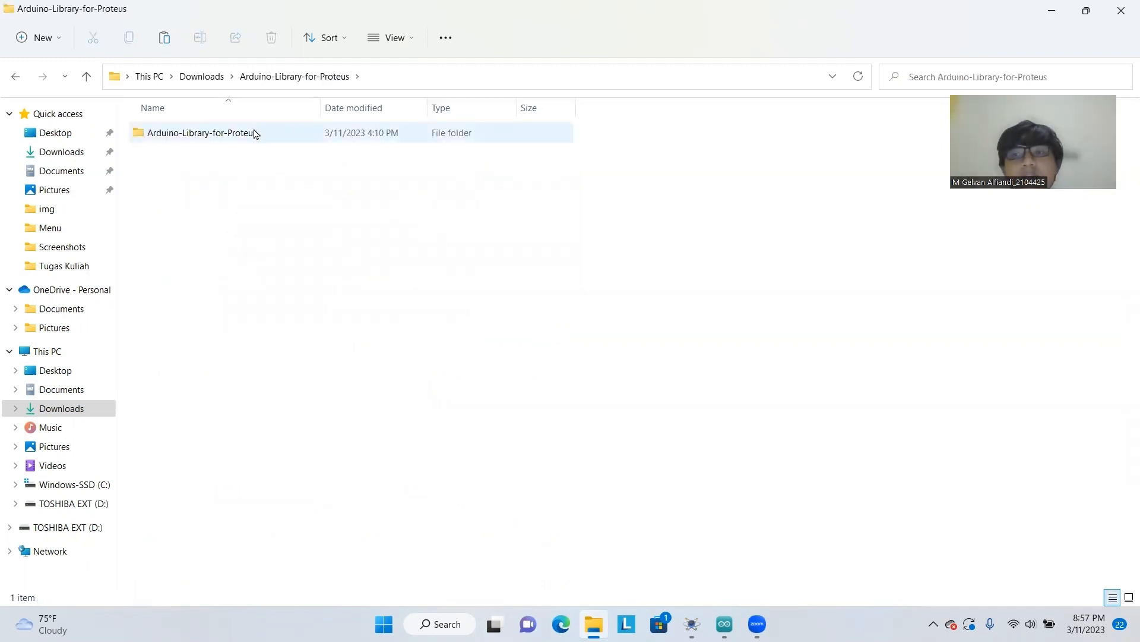
{"action": "double_click", "coordinate": [255, 133]}
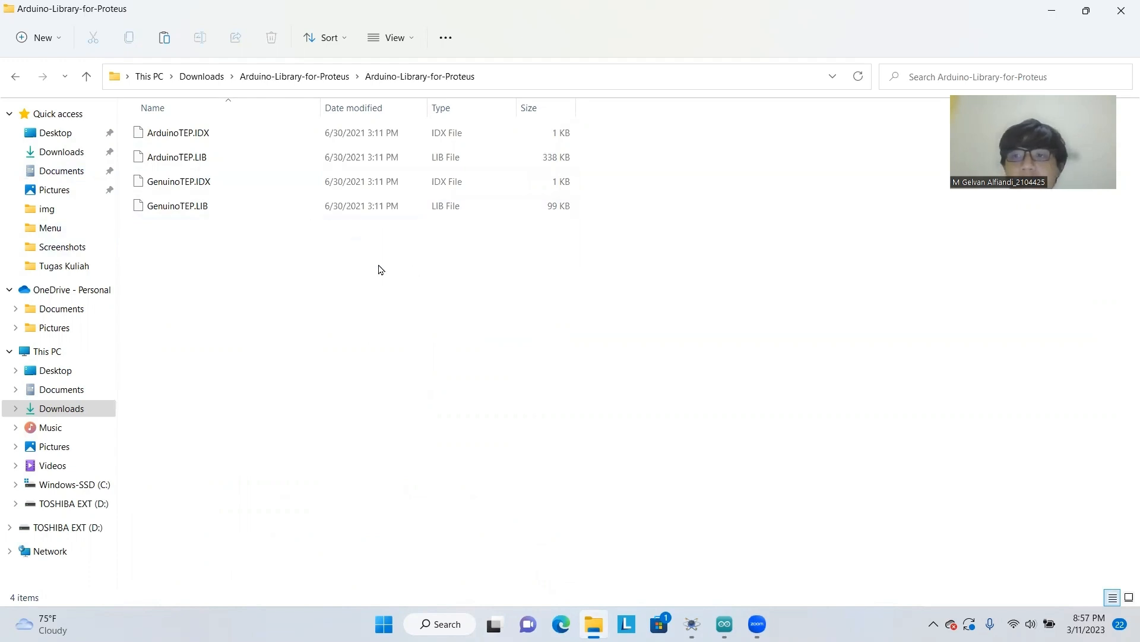
{"action": "left_click_drag", "start_coordinate": [463, 285], "coordinate": [145, 127]}
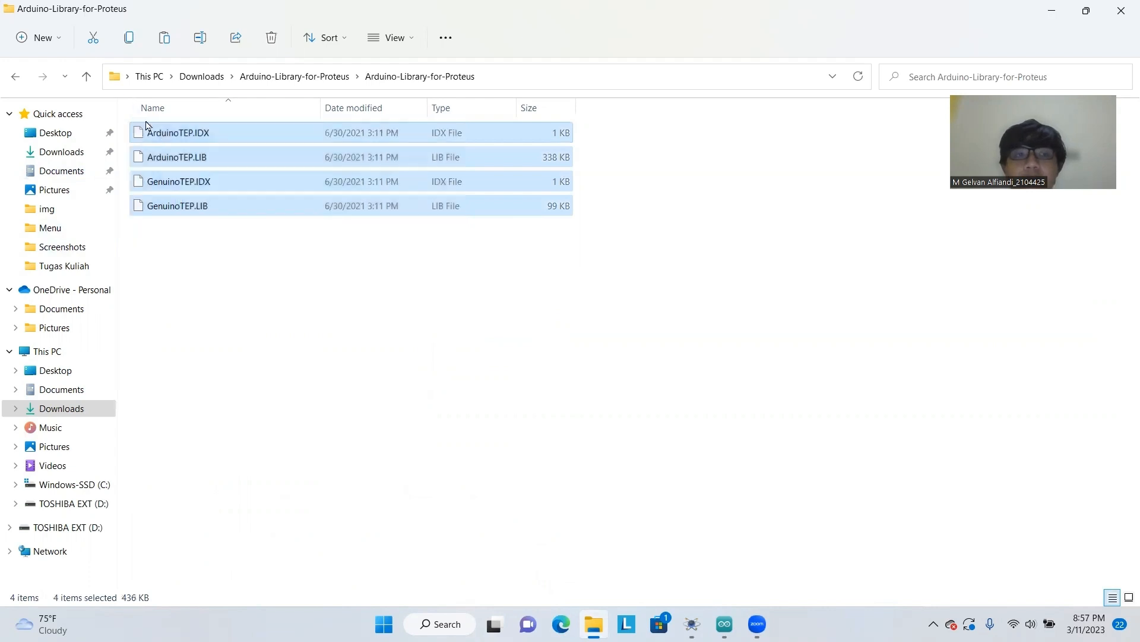
{"action": "right_click", "coordinate": [249, 134]}
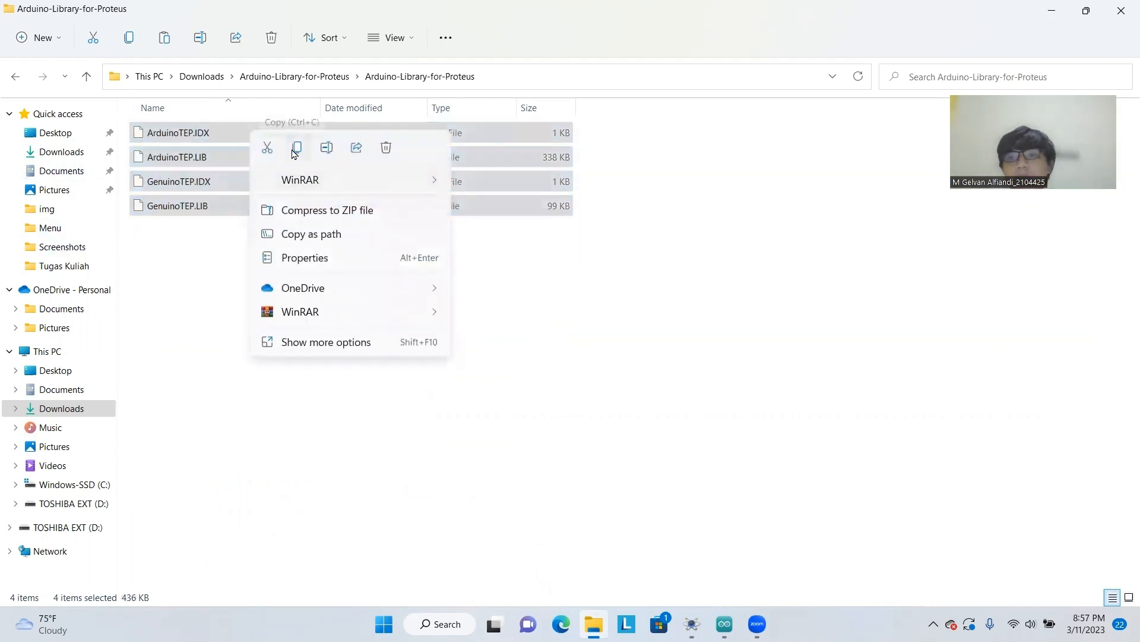
{"action": "left_click", "coordinate": [295, 151]}
{"action": "left_click", "coordinate": [630, 321]}
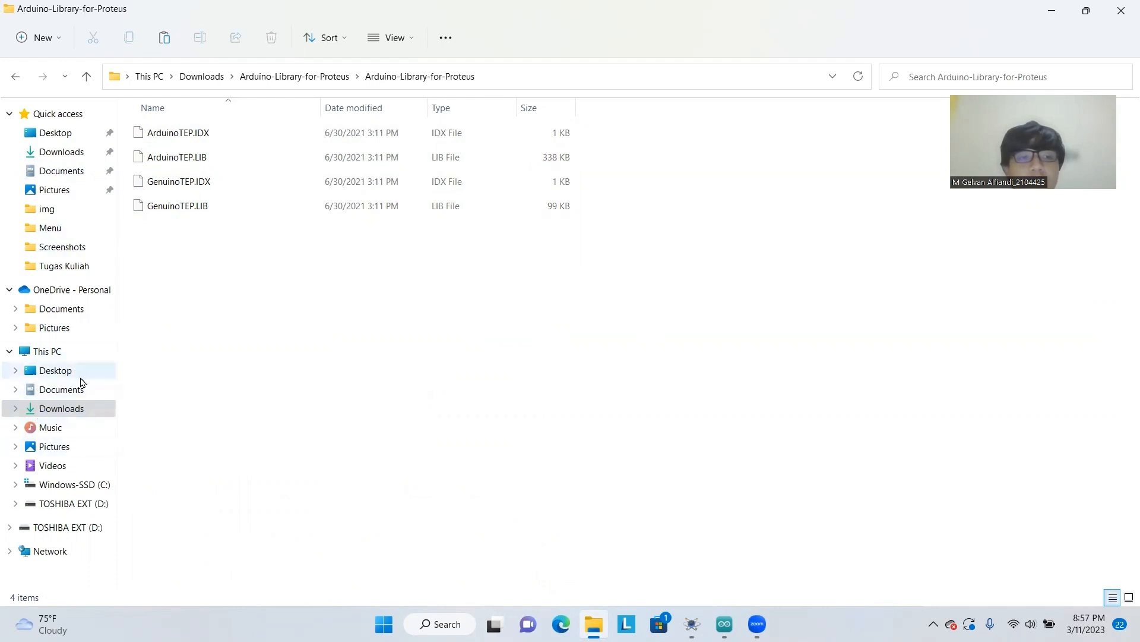
- Open the Proteus library folder C:\Program Files\Proteus 8 Professional\DATA\LIBRARY and look through its files
{"action": "left_click", "coordinate": [86, 484]}
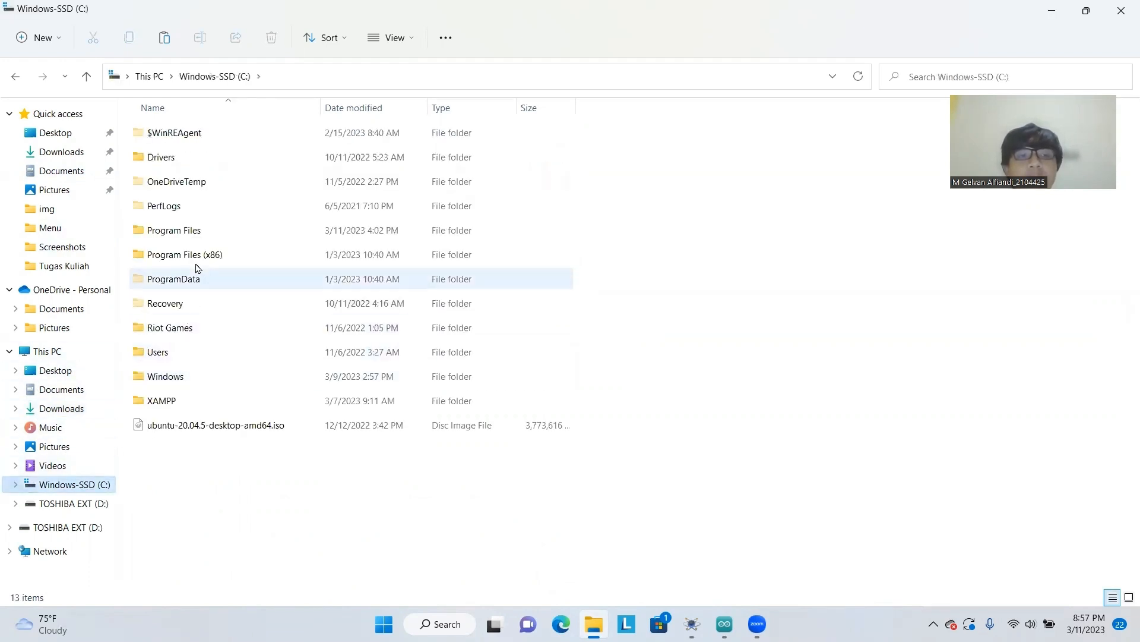
{"action": "double_click", "coordinate": [201, 236]}
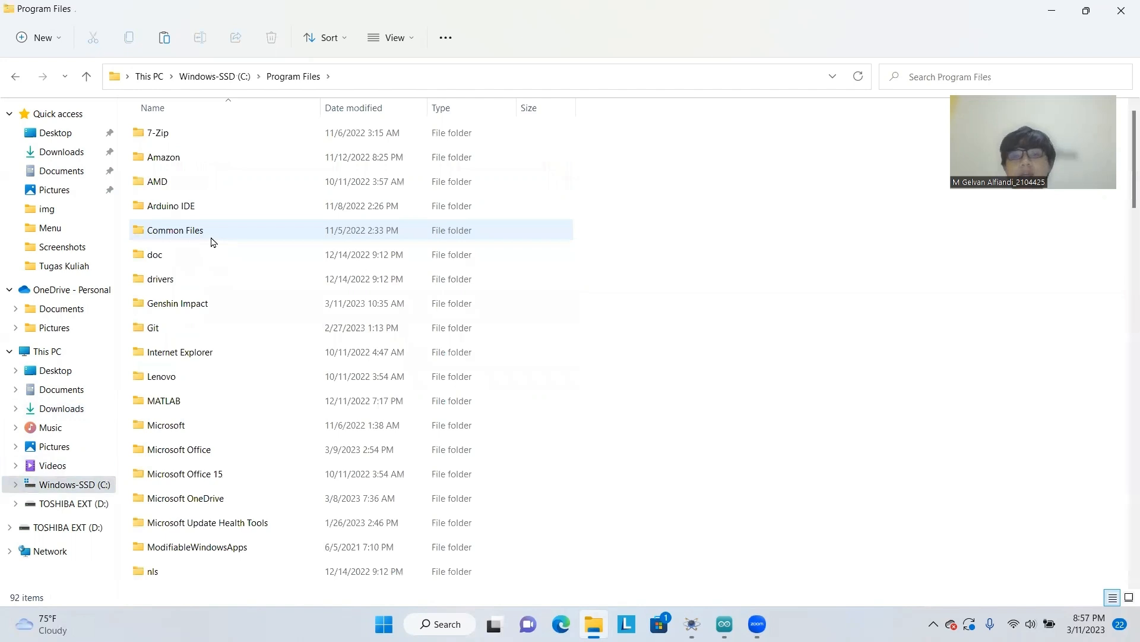
{"action": "scroll", "coordinate": [212, 241], "scroll_direction": "down", "scroll_amount": 2}
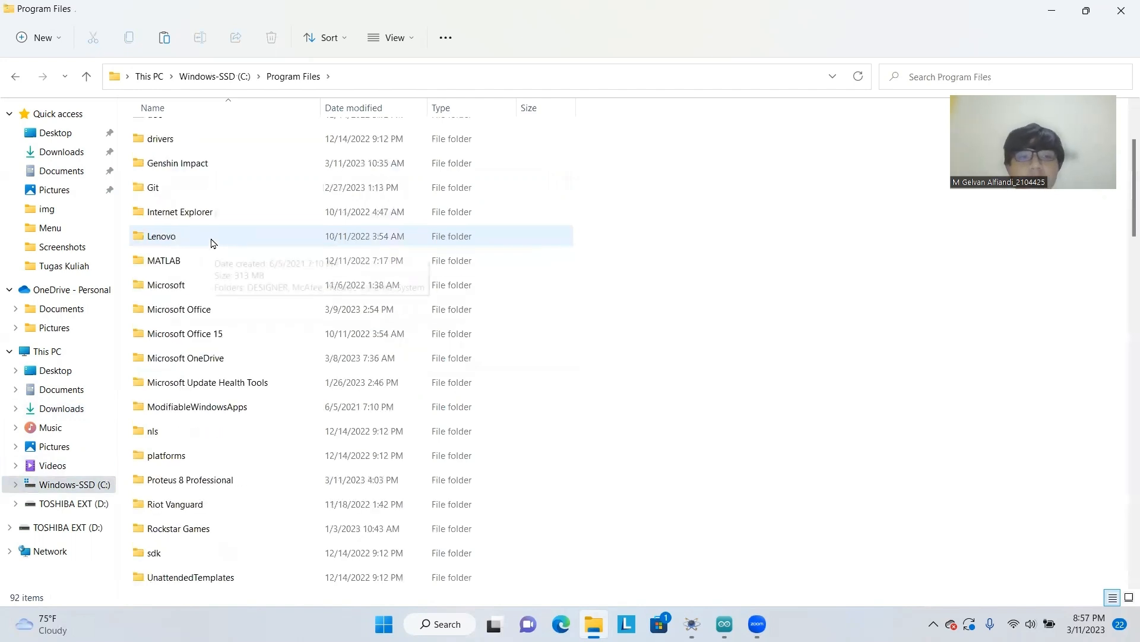
{"action": "double_click", "coordinate": [231, 480]}
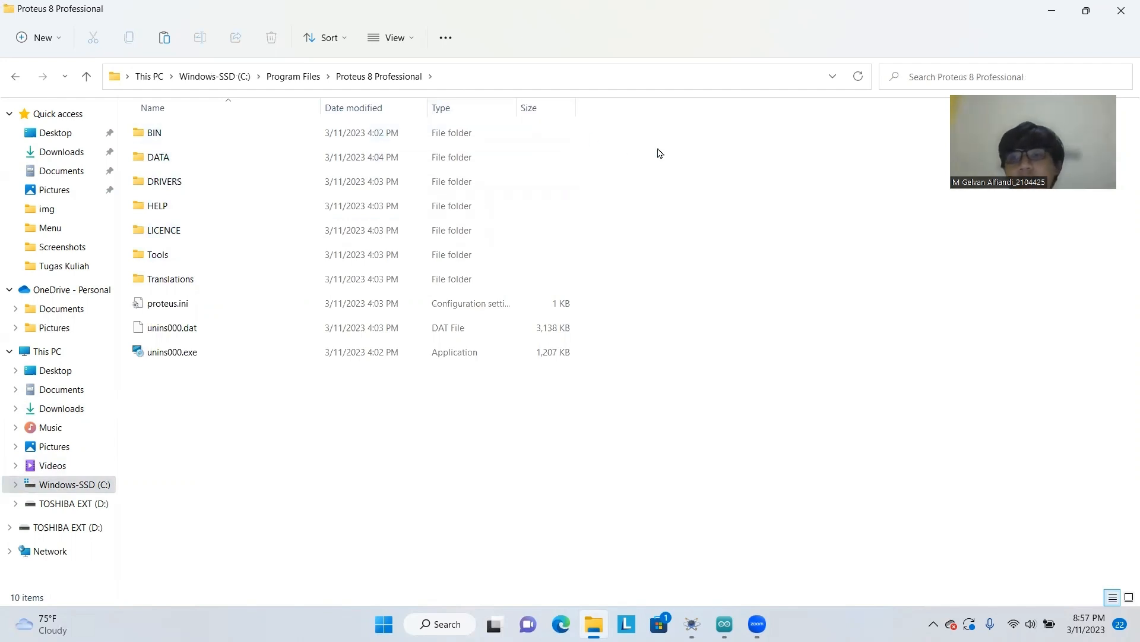
{"action": "double_click", "coordinate": [196, 161]}
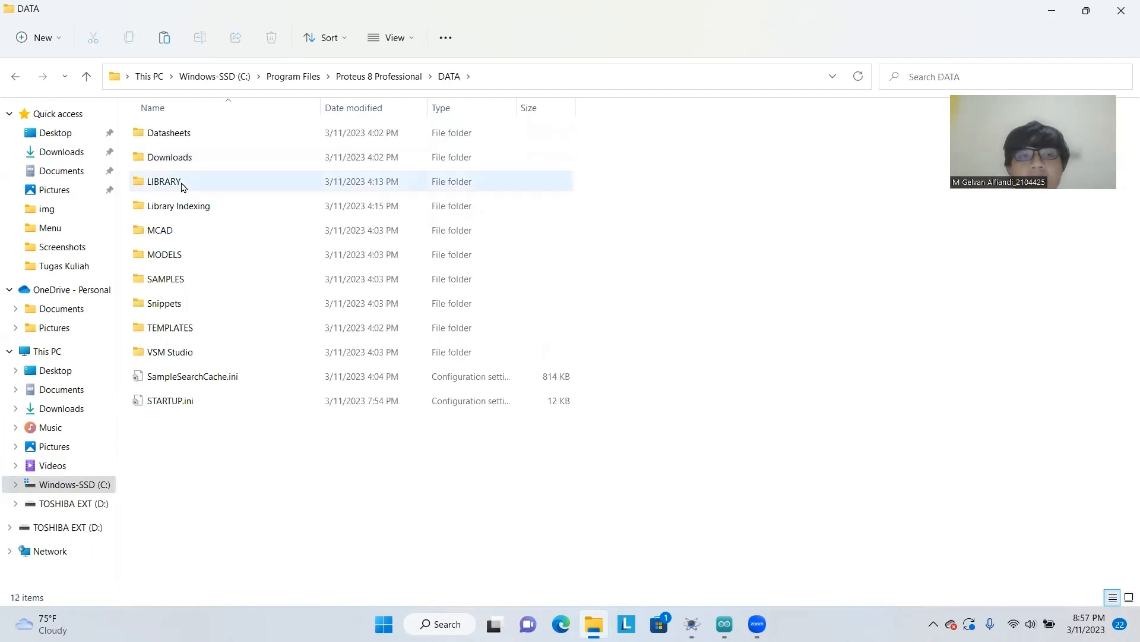
{"action": "double_click", "coordinate": [163, 181]}
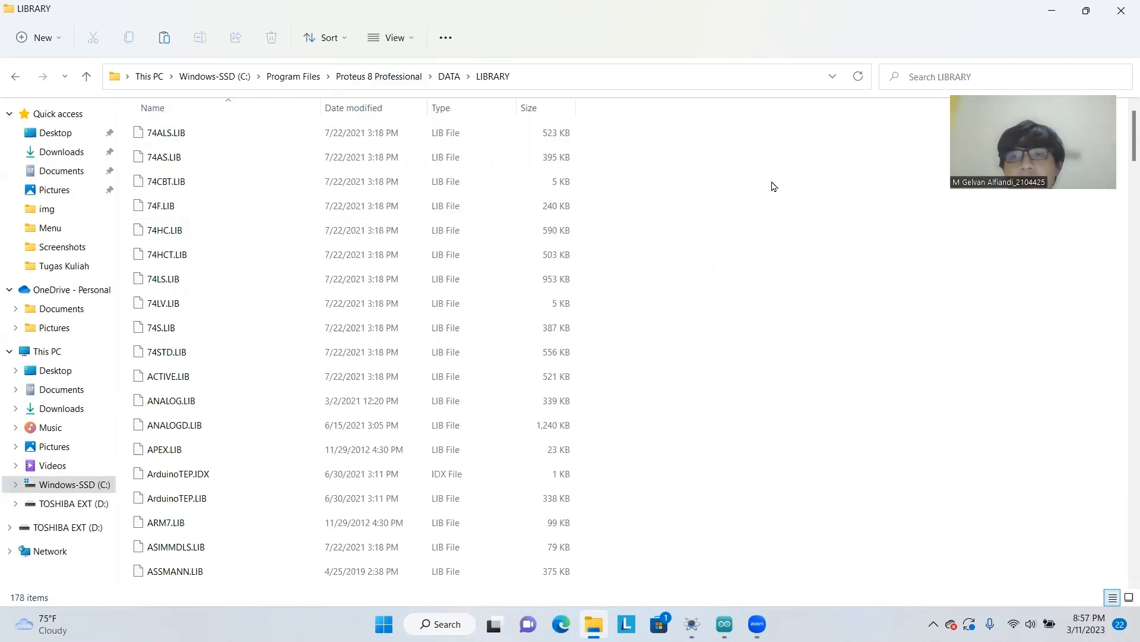
{"action": "scroll", "coordinate": [775, 187], "scroll_direction": "down", "scroll_amount": 8}
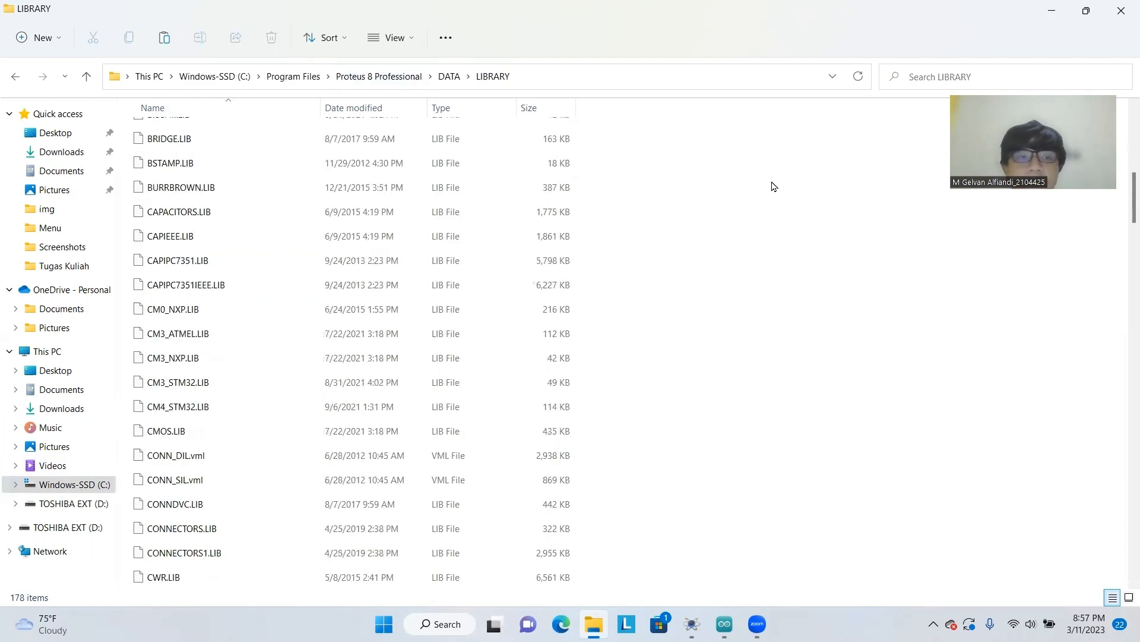
{"action": "scroll", "coordinate": [775, 187], "scroll_direction": "up", "scroll_amount": 6}
{"action": "scroll", "coordinate": [774, 187], "scroll_direction": "up", "scroll_amount": 2}
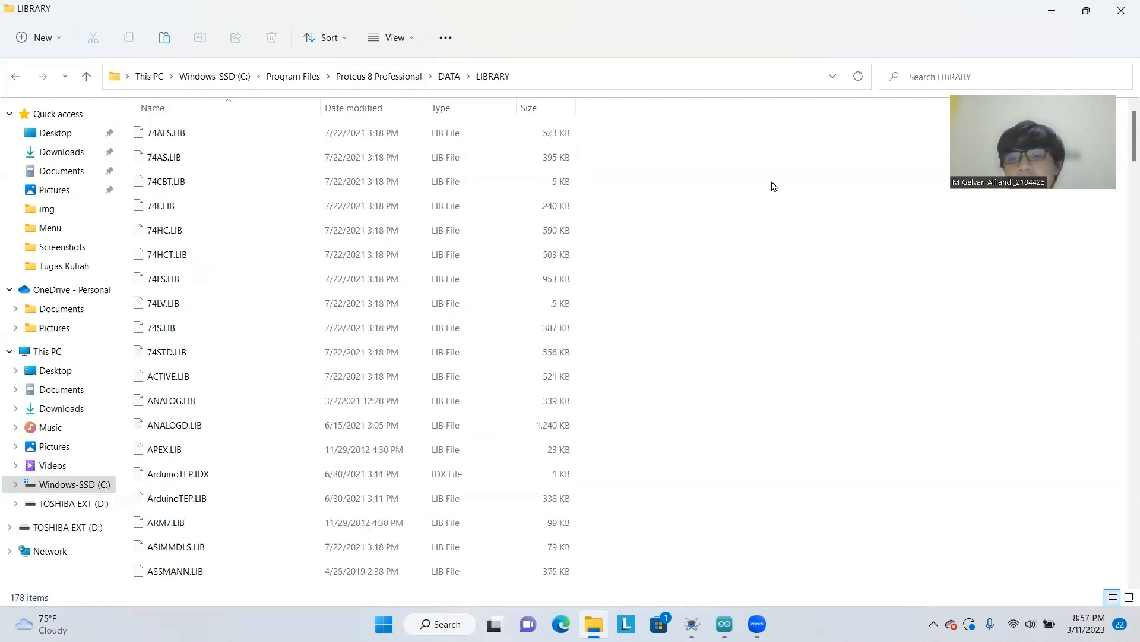
- Switch to Proteus, search the device library for "arduino" and preview ARDUINO UNO without adding it
{"action": "left_click", "coordinate": [692, 623]}
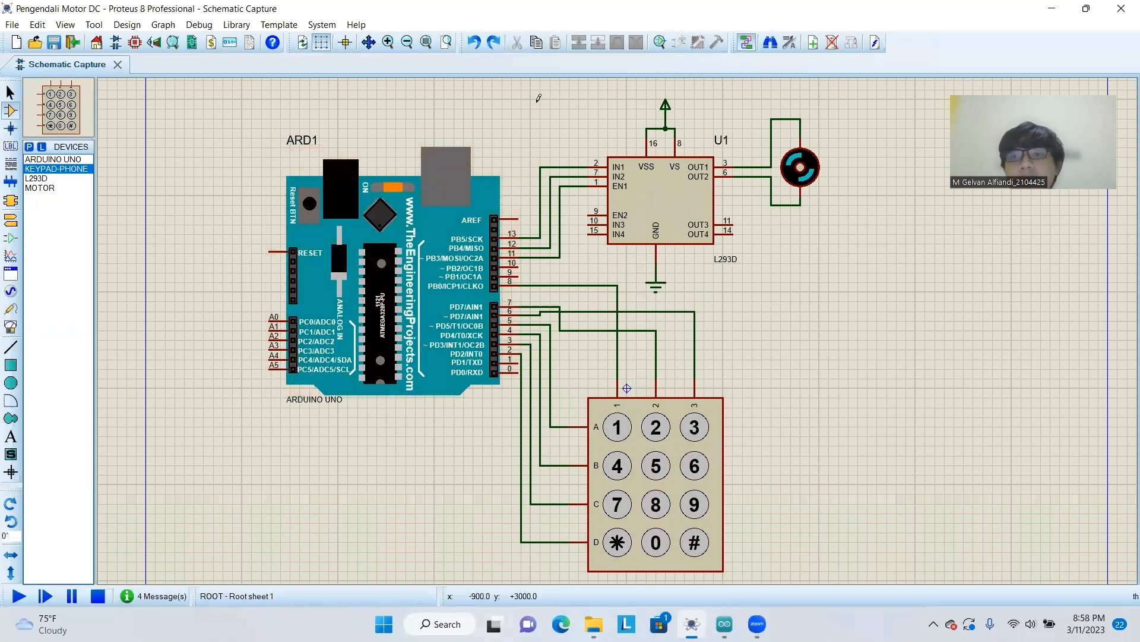
{"action": "left_click", "coordinate": [29, 147]}
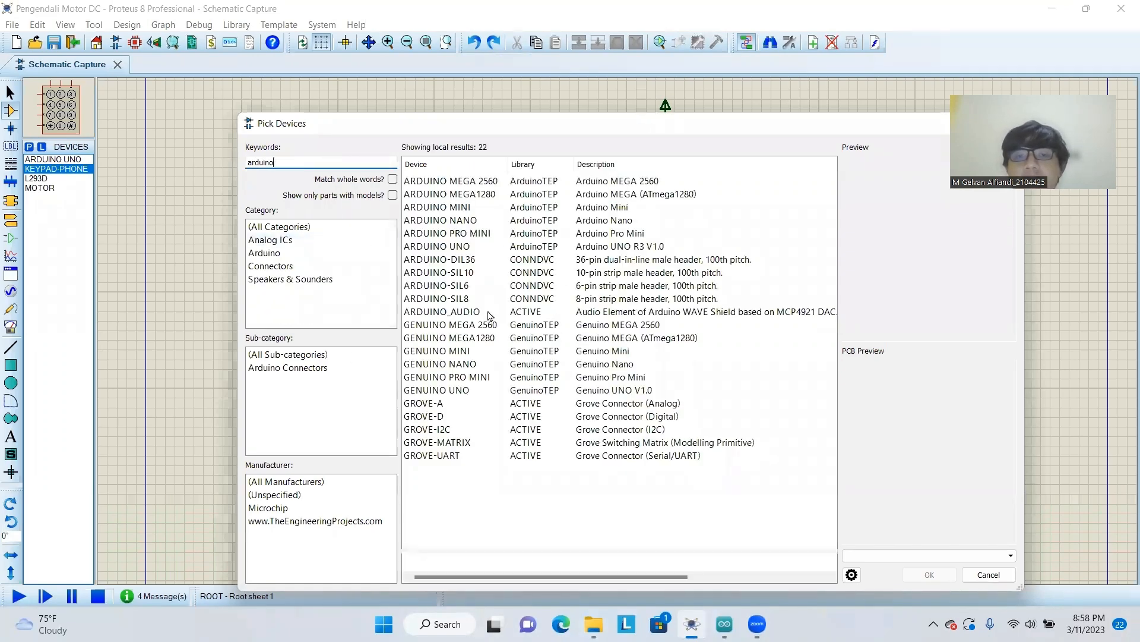
{"action": "left_click", "coordinate": [438, 247]}
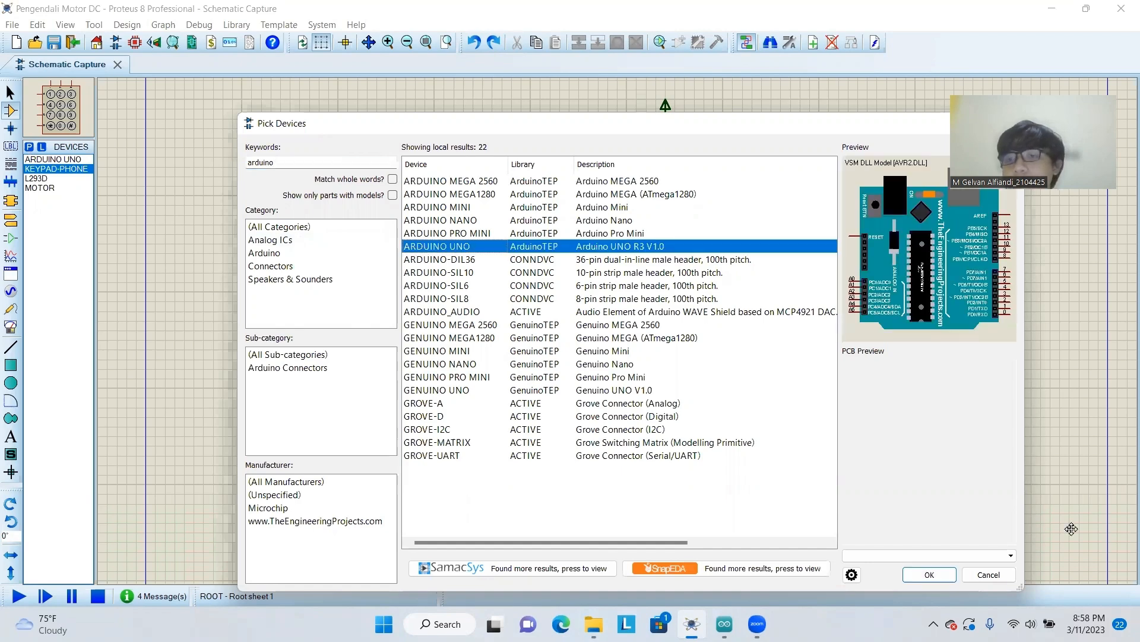
{"action": "left_click_drag", "start_coordinate": [1062, 130], "coordinate": [1072, 529]}
{"action": "left_click", "coordinate": [1008, 123]}
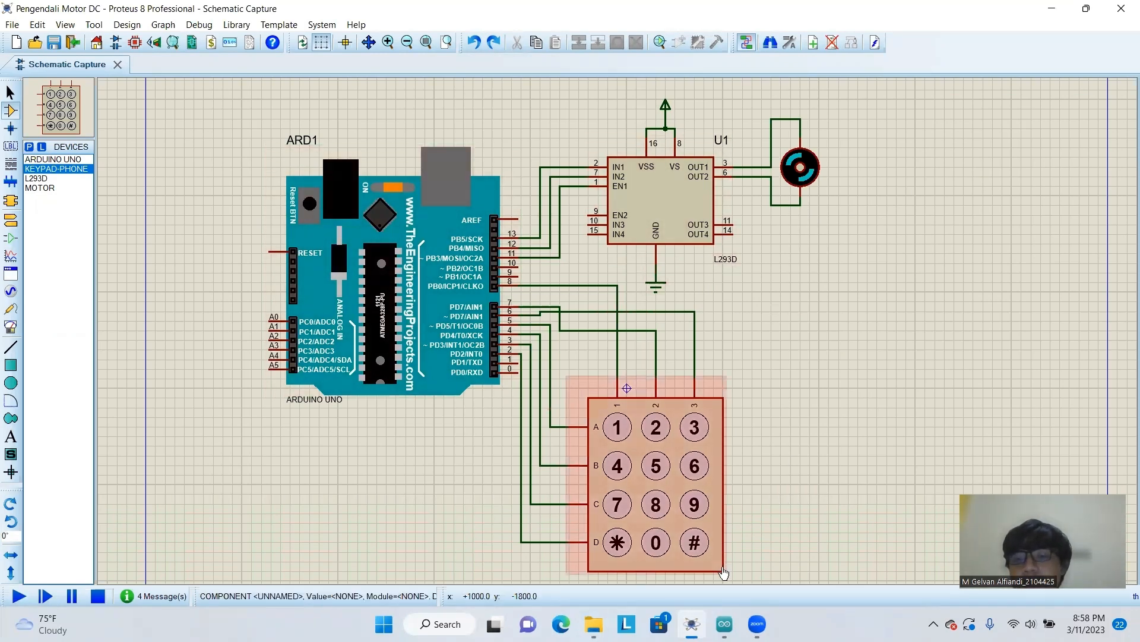
- Switch to Arduino IDE and skim through the Motor-DC sketch
{"action": "left_click", "coordinate": [724, 623]}
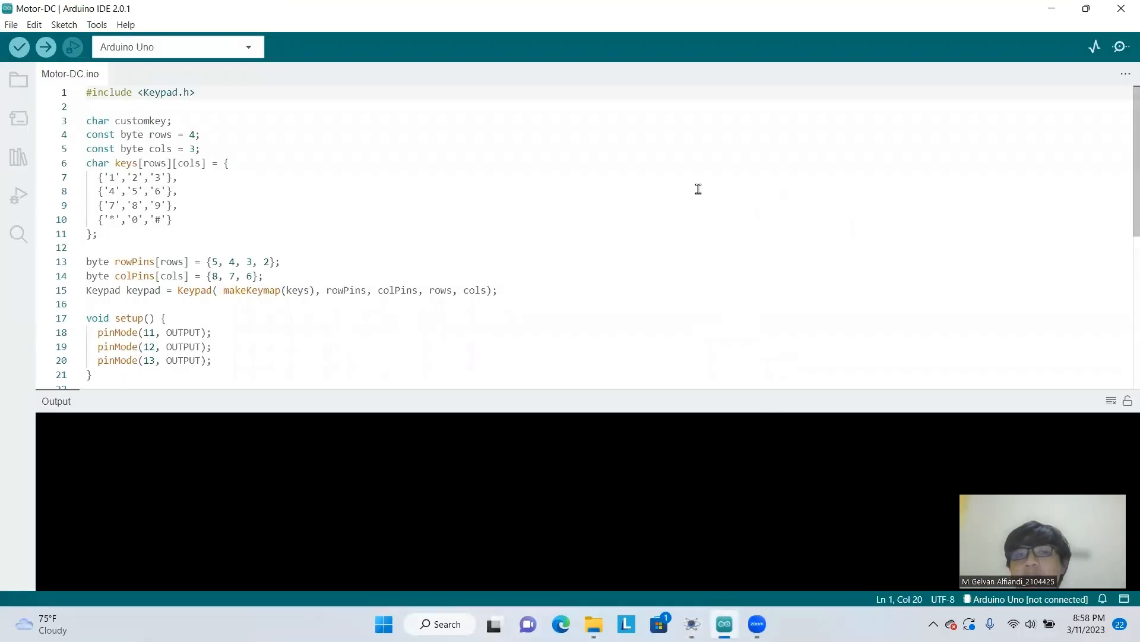
{"action": "scroll", "coordinate": [698, 189], "scroll_direction": "down", "scroll_amount": 3}
{"action": "scroll", "coordinate": [699, 189], "scroll_direction": "up", "scroll_amount": 3}
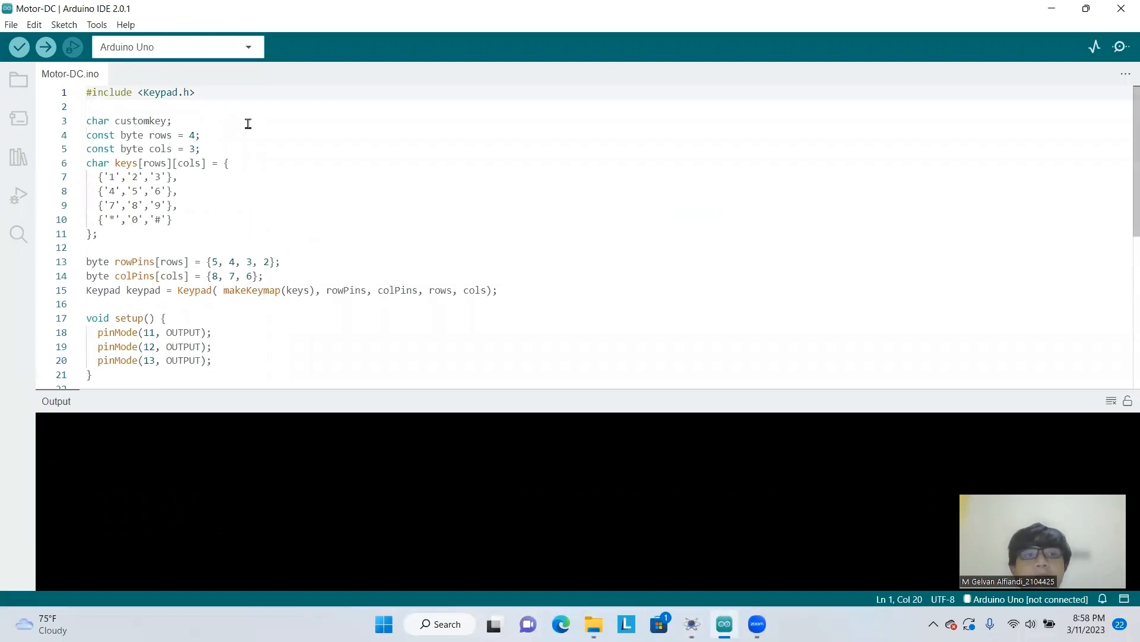
- Examine the #include <Keypad.h> line at the start of the Motor-DC sketch
{"action": "left_click", "coordinate": [138, 109]}
{"action": "left_click", "coordinate": [155, 121]}
{"action": "left_click", "coordinate": [143, 107]}
{"action": "left_click_drag", "start_coordinate": [92, 92], "coordinate": [144, 93]}
{"action": "left_click", "coordinate": [203, 93]}
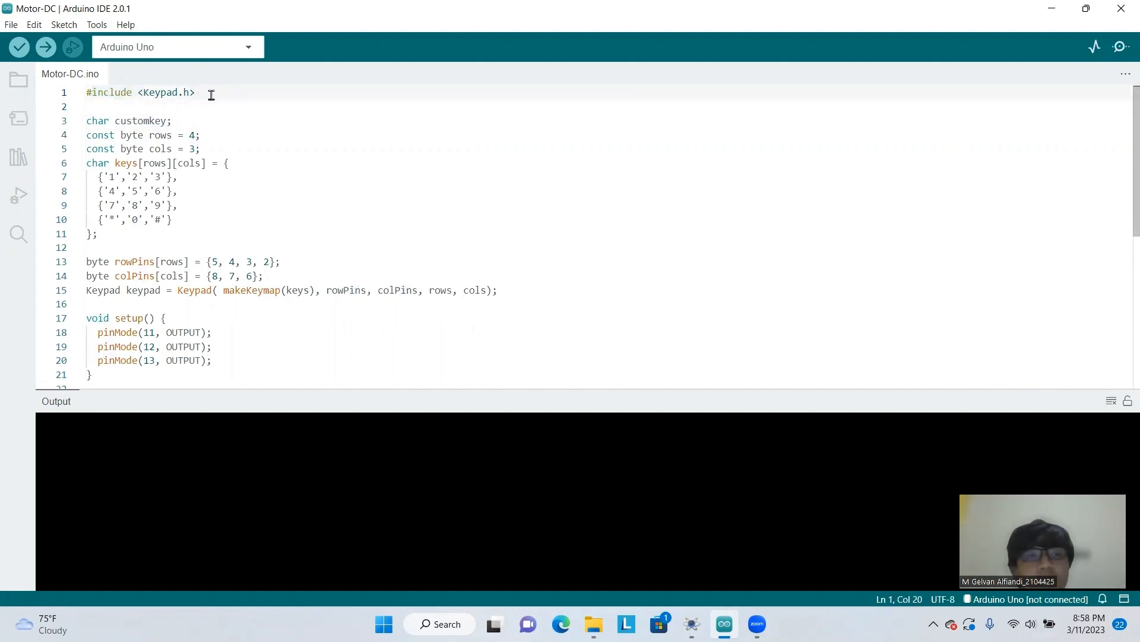
{"action": "left_click", "coordinate": [127, 93]}
{"action": "left_click", "coordinate": [203, 93]}
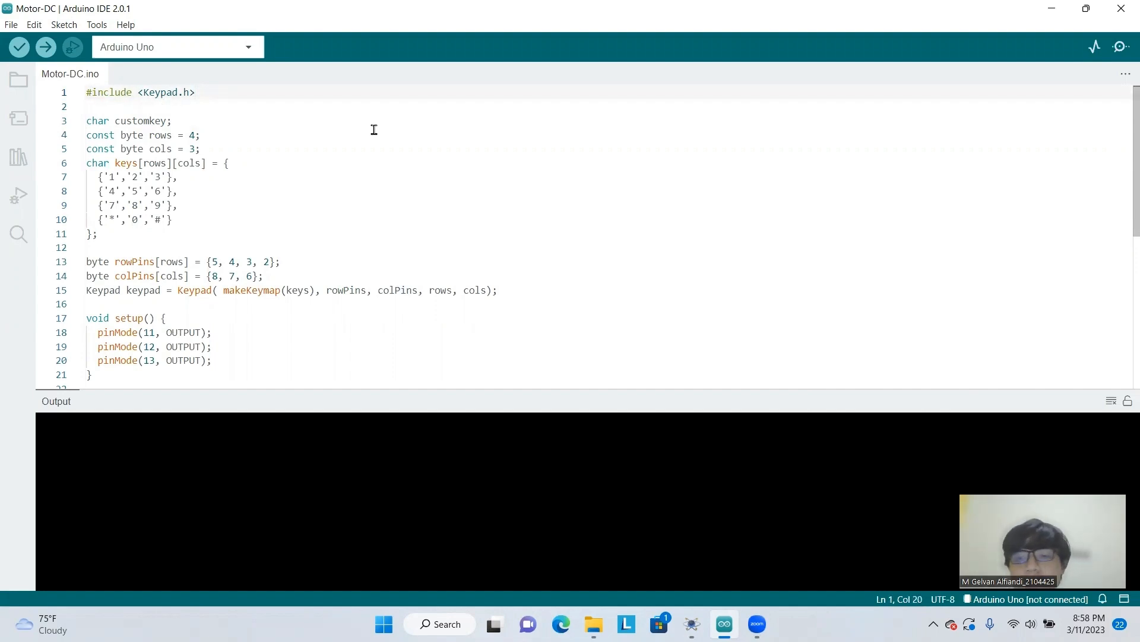
{"action": "left_click", "coordinate": [248, 205]}
{"action": "left_click", "coordinate": [153, 108]}
{"action": "left_click", "coordinate": [165, 133]}
{"action": "left_click", "coordinate": [146, 104]}
{"action": "left_click", "coordinate": [174, 94]}
{"action": "left_click", "coordinate": [202, 97]}
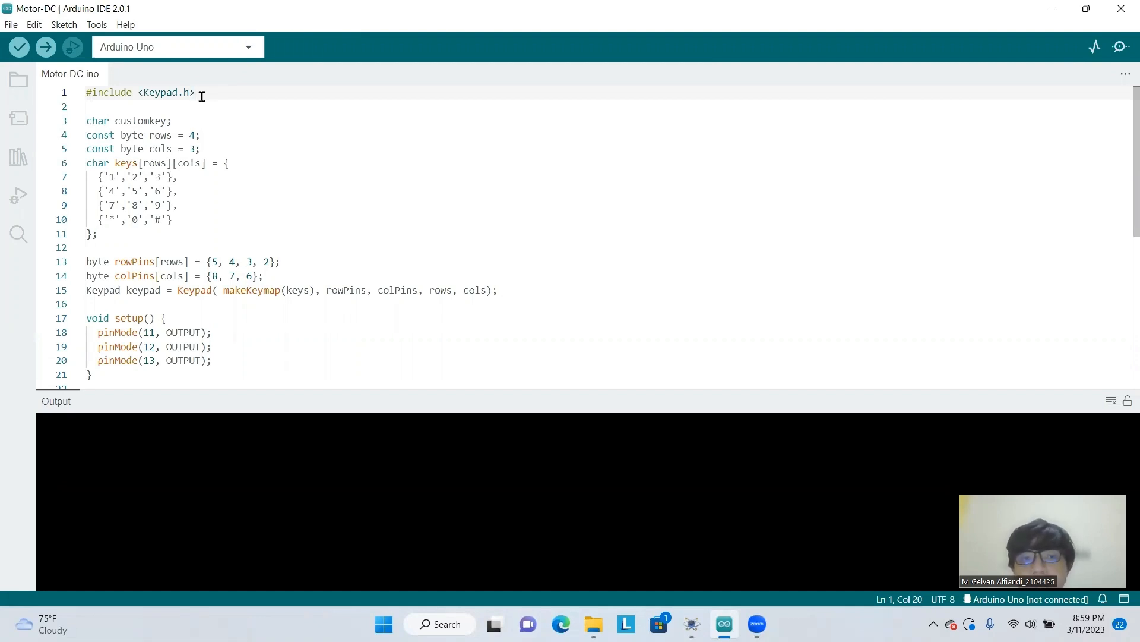
{"action": "left_click", "coordinate": [365, 174]}
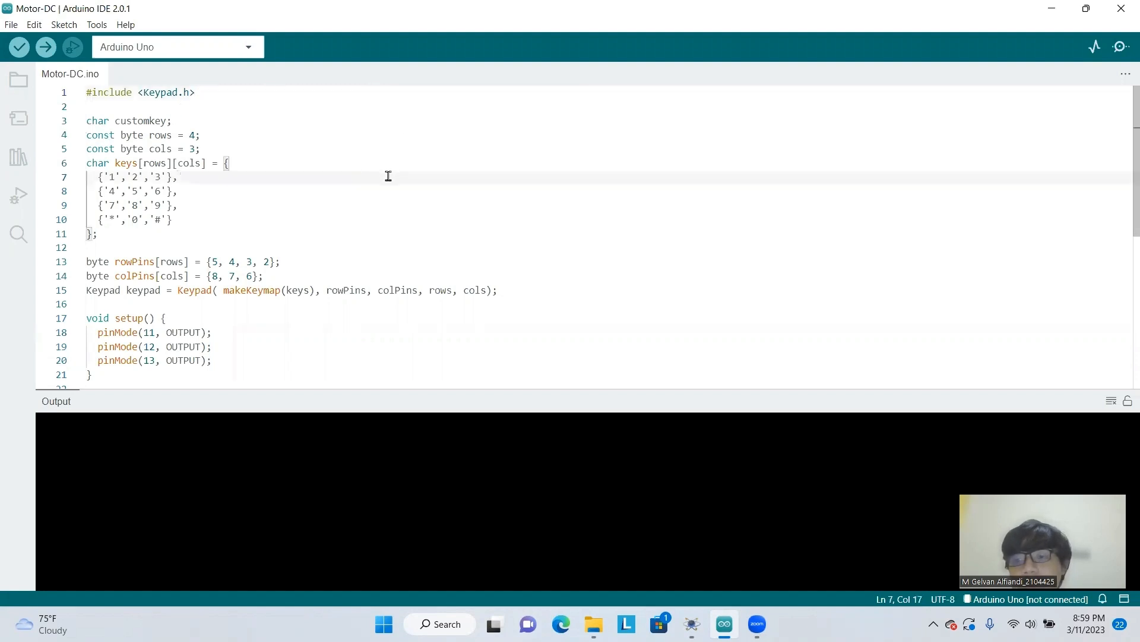
{"action": "left_click", "coordinate": [178, 109]}
{"action": "left_click", "coordinate": [155, 95]}
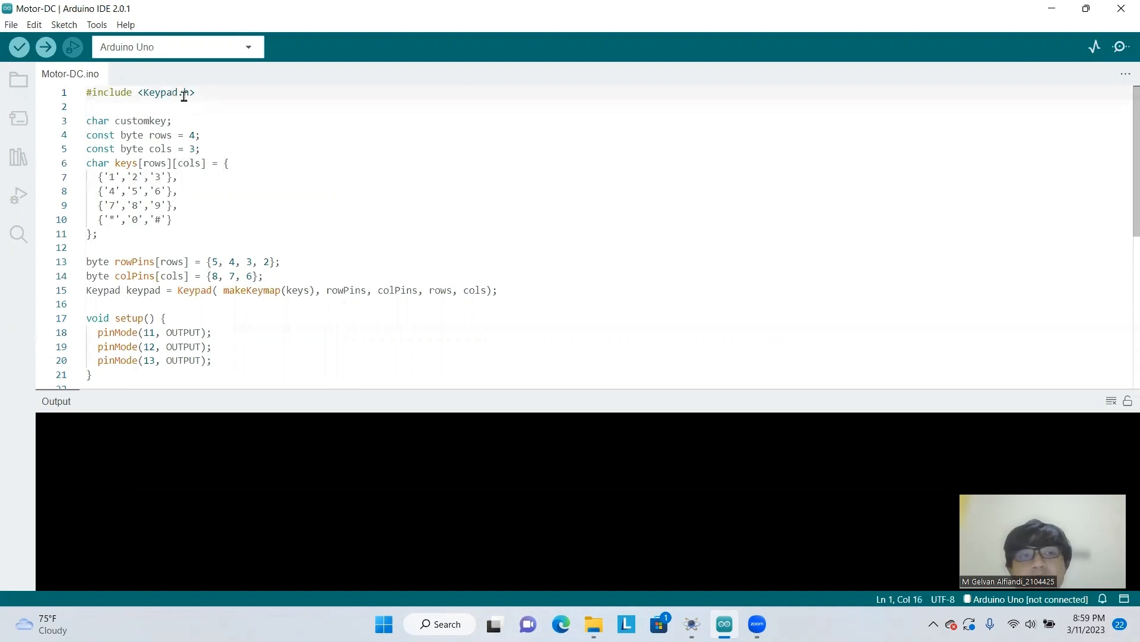
{"action": "left_click", "coordinate": [184, 95]}
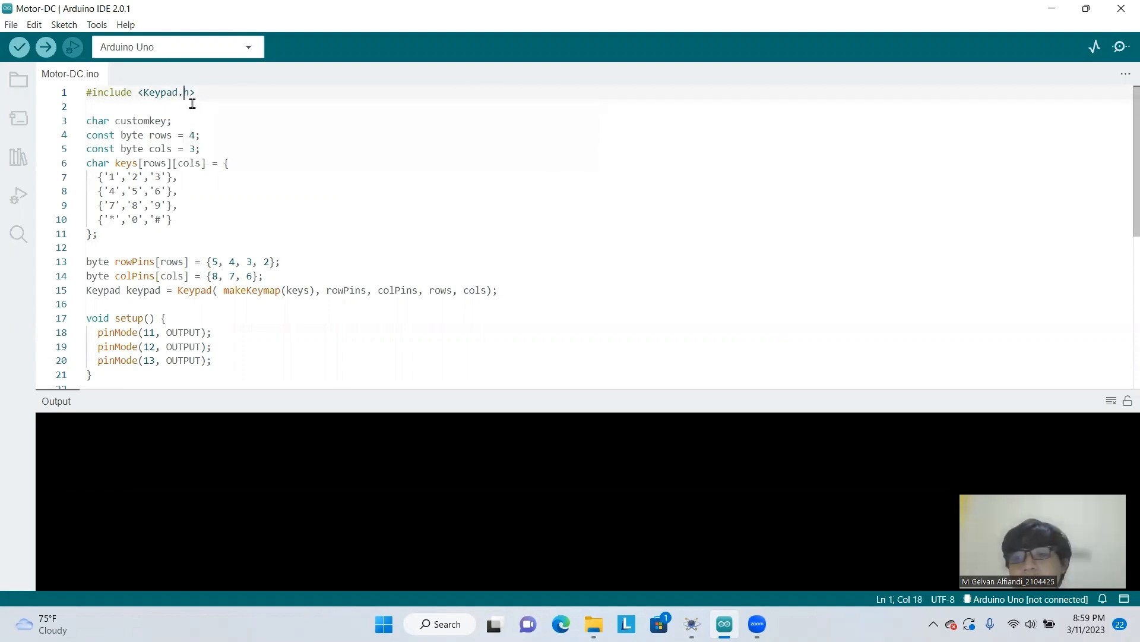
- Locate Keypad-master.zip in Downloads for adding as a ZIP library, cancel without adding it, and check the list of available libraries
{"action": "left_click", "coordinate": [64, 25]}
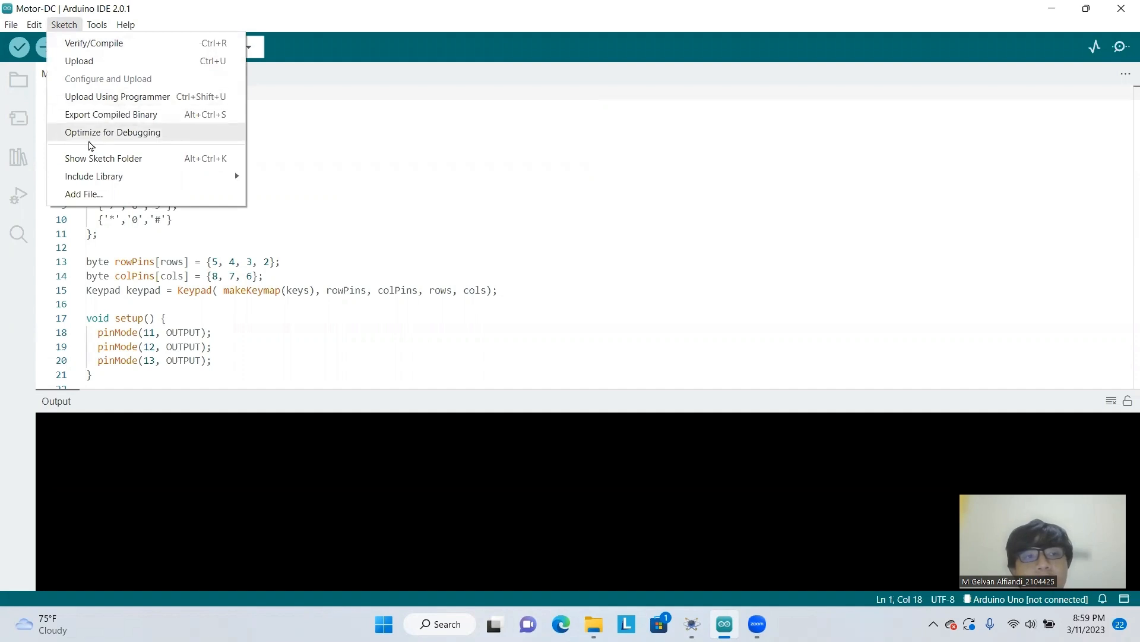
{"action": "mouse_move", "coordinate": [82, 181]}
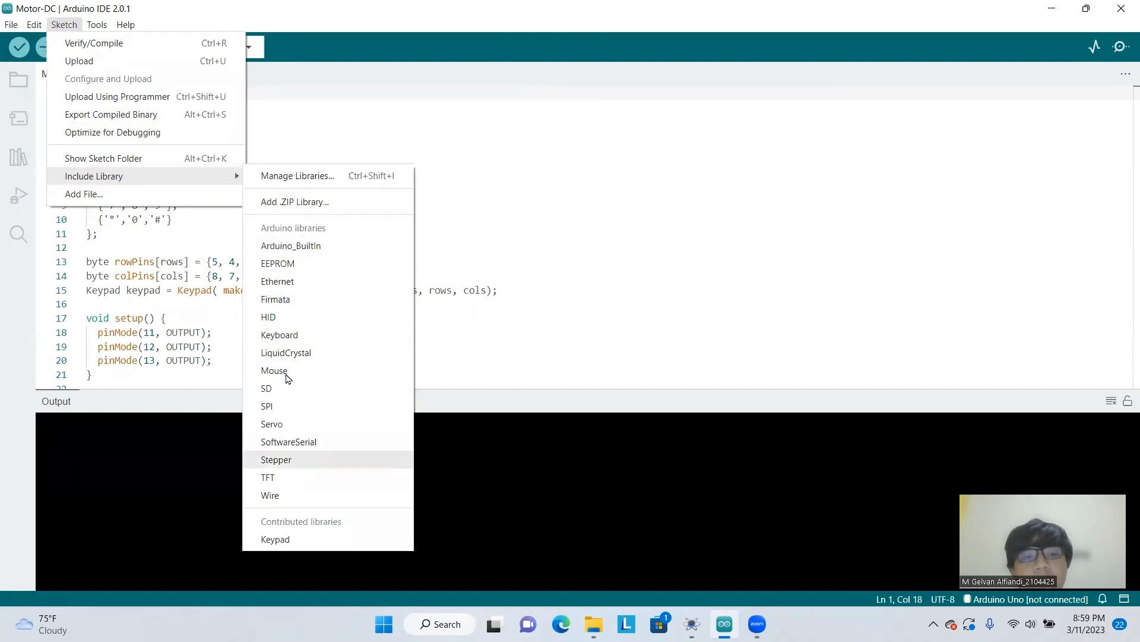
{"action": "left_click", "coordinate": [303, 205]}
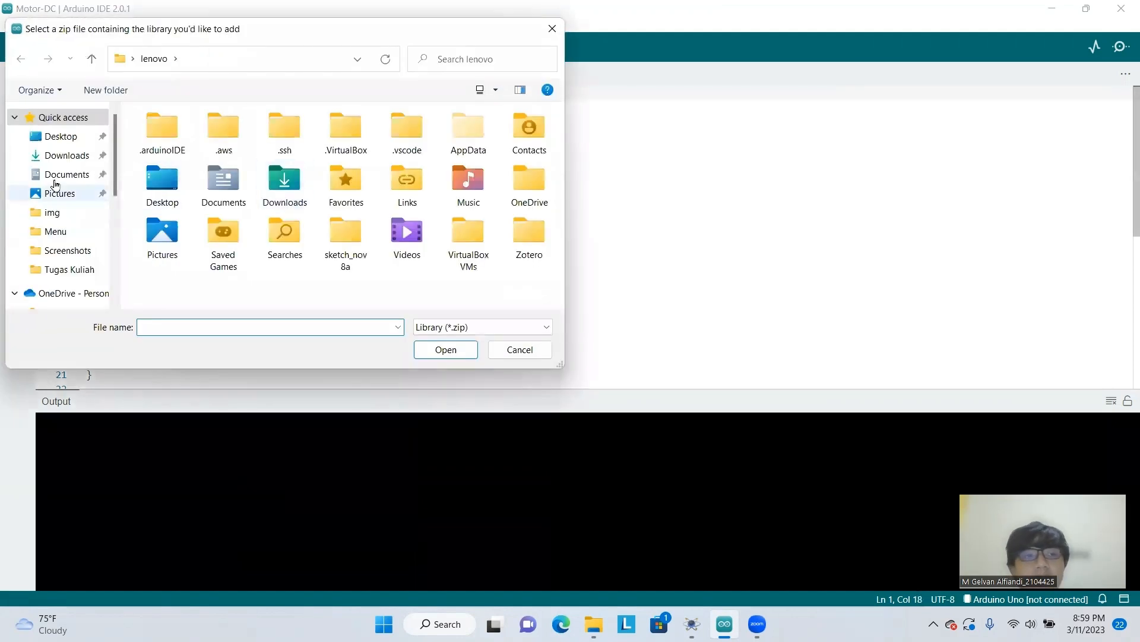
{"action": "left_click", "coordinate": [58, 158]}
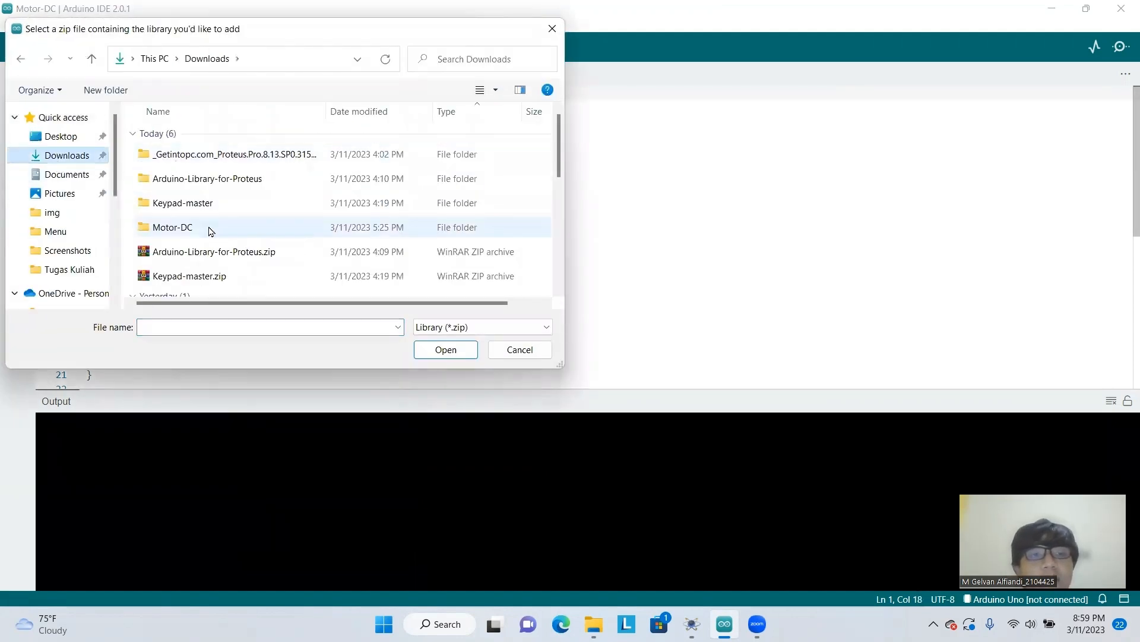
{"action": "scroll", "coordinate": [197, 231], "scroll_direction": "down", "scroll_amount": 1}
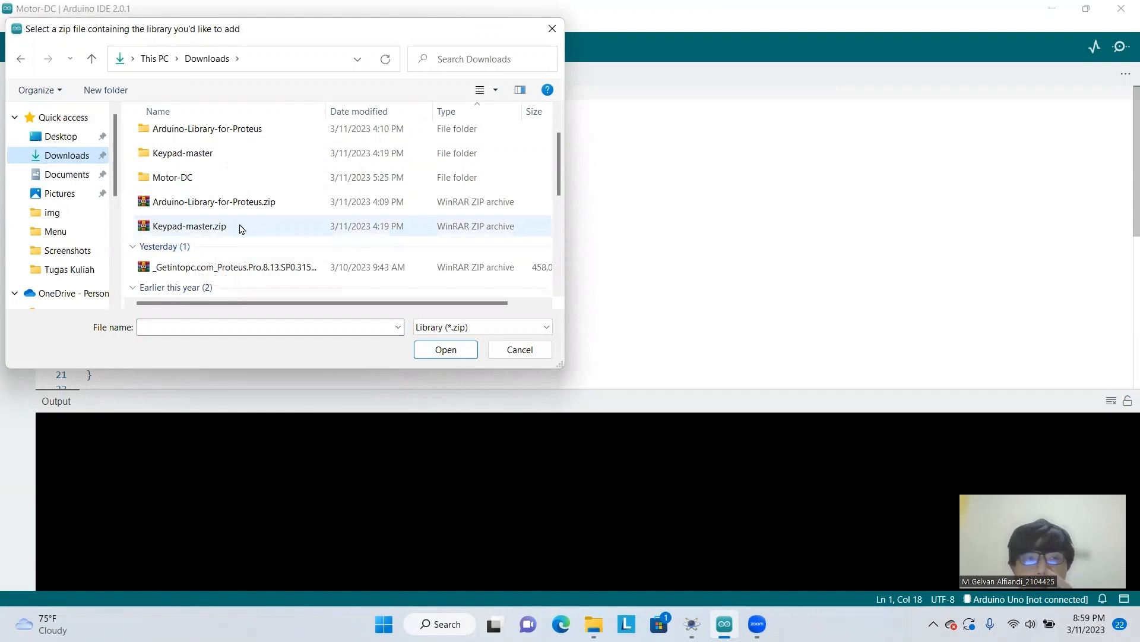
{"action": "left_click", "coordinate": [275, 228]}
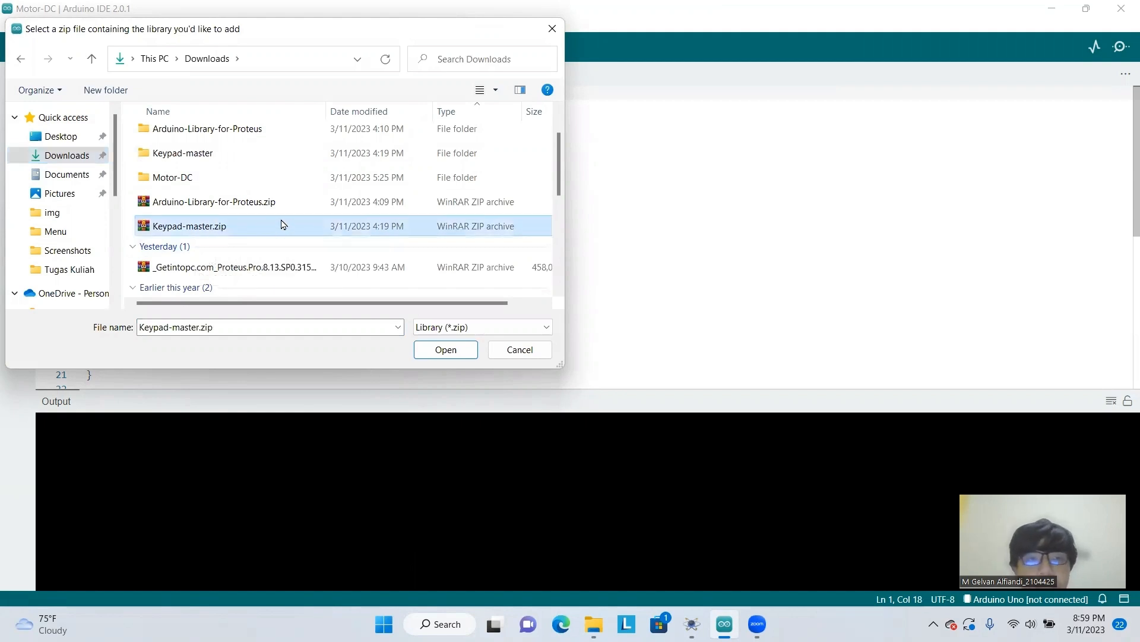
{"action": "left_click", "coordinate": [157, 226]}
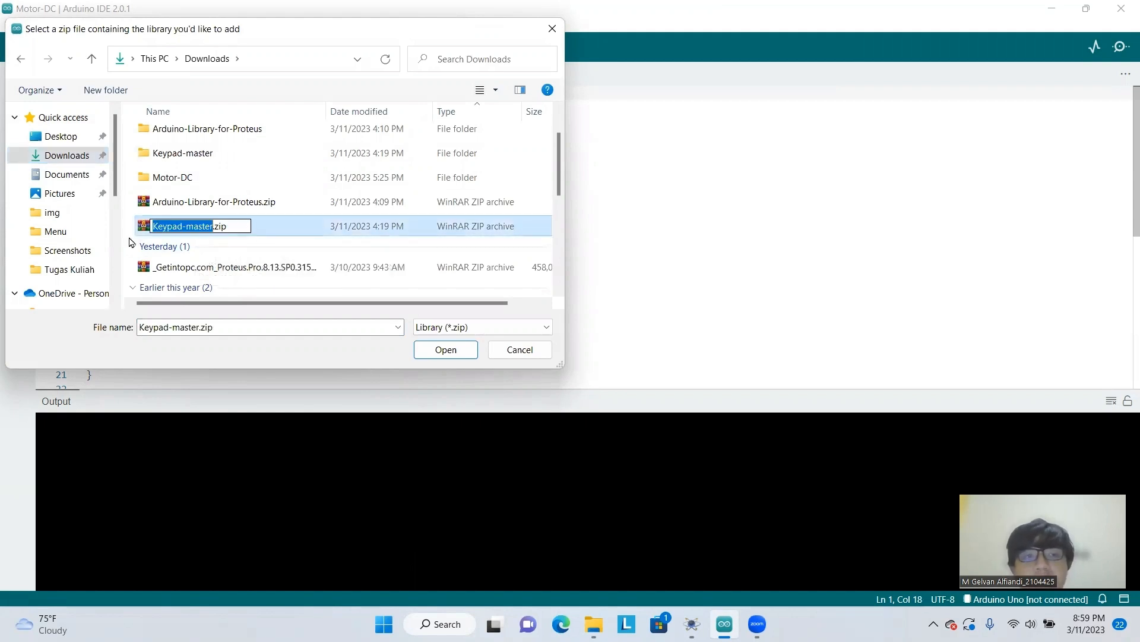
{"action": "left_click", "coordinate": [264, 232]}
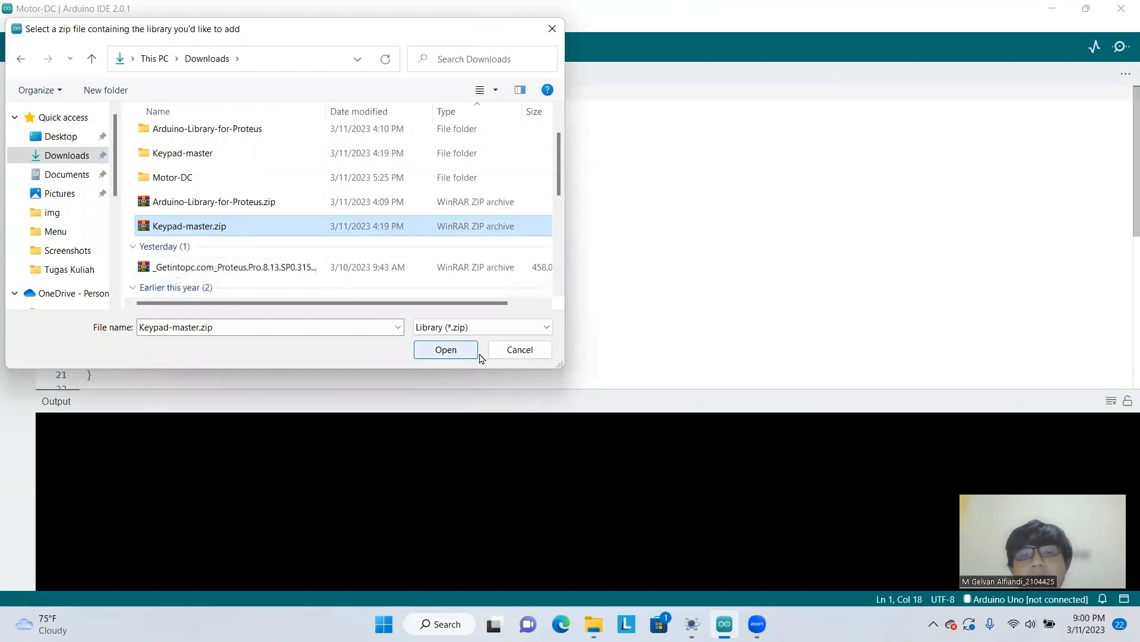
{"action": "left_click", "coordinate": [525, 351]}
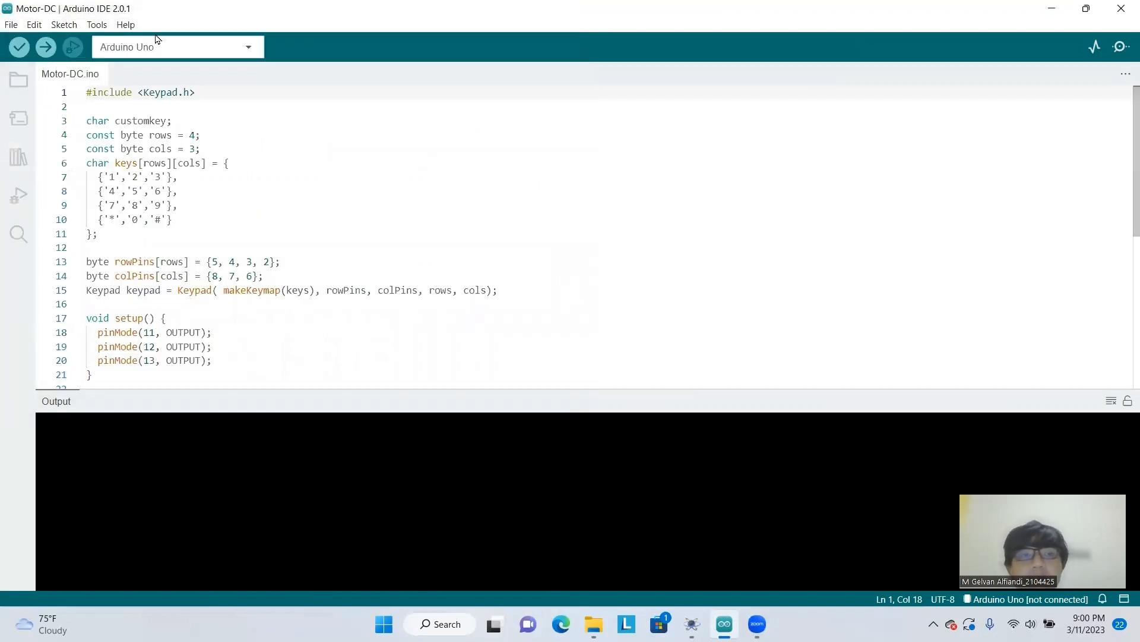
{"action": "left_click", "coordinate": [71, 30]}
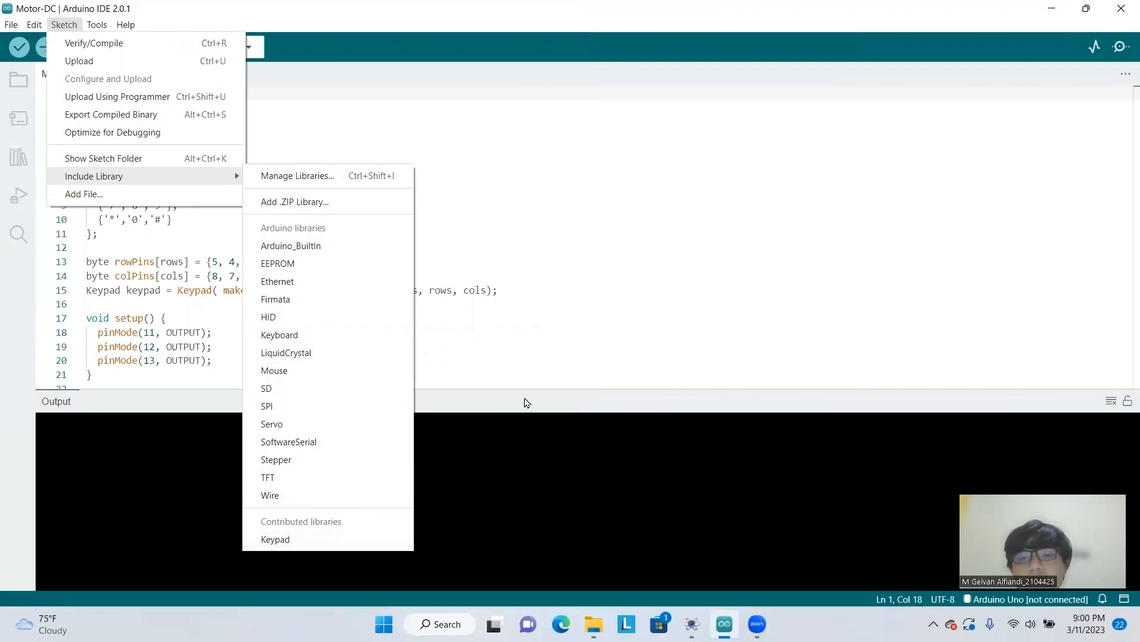
{"action": "left_click", "coordinate": [563, 323]}
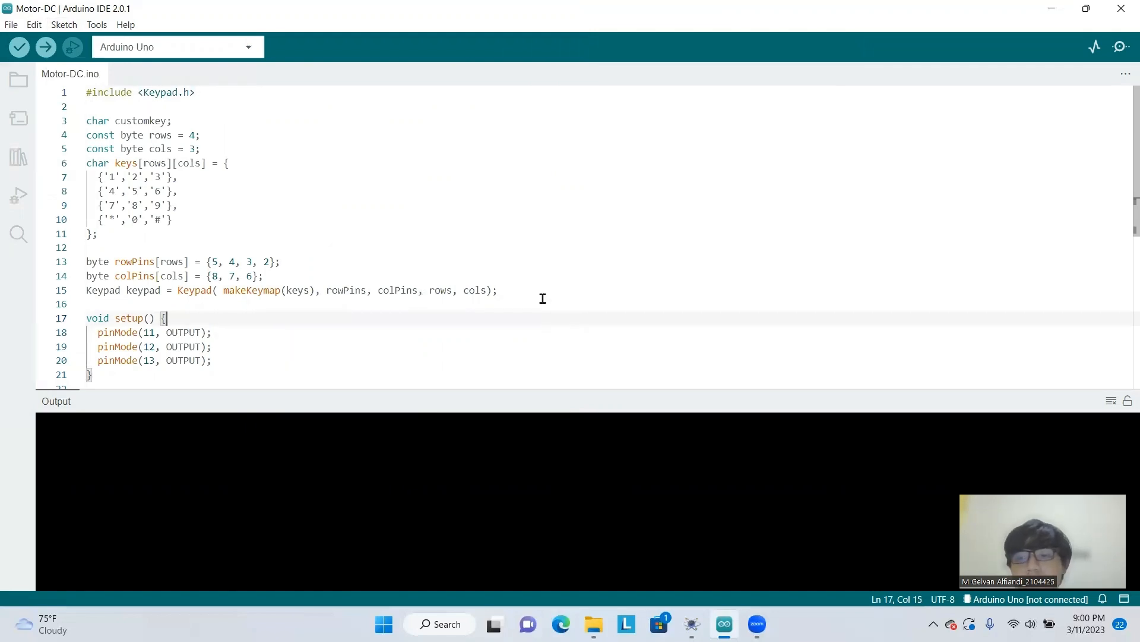
- Examine the Motor-DC sketch's keypad declarations, including the rows, the keys array, and the rowPins and colPins definitions
{"action": "left_click", "coordinate": [404, 255]}
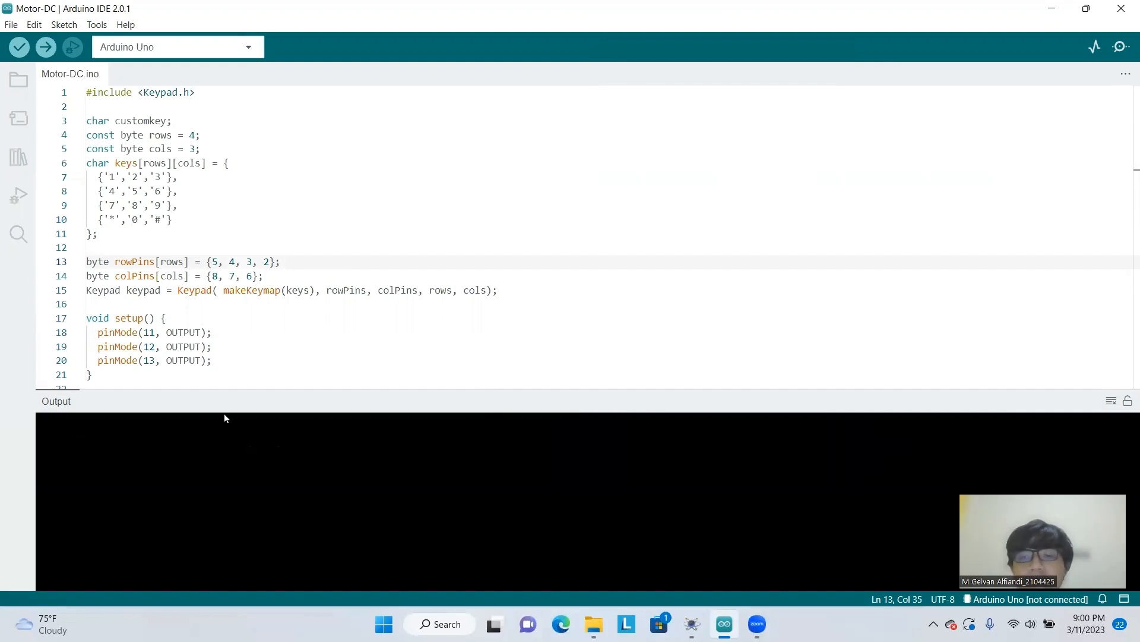
{"action": "left_click", "coordinate": [257, 276]}
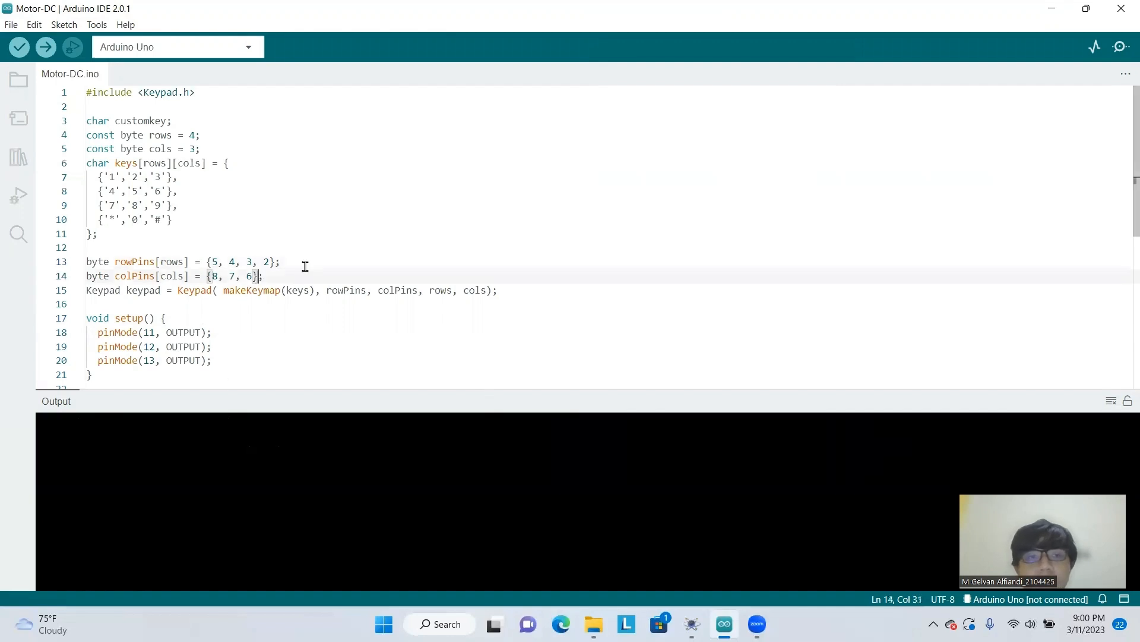
{"action": "left_click", "coordinate": [321, 221]}
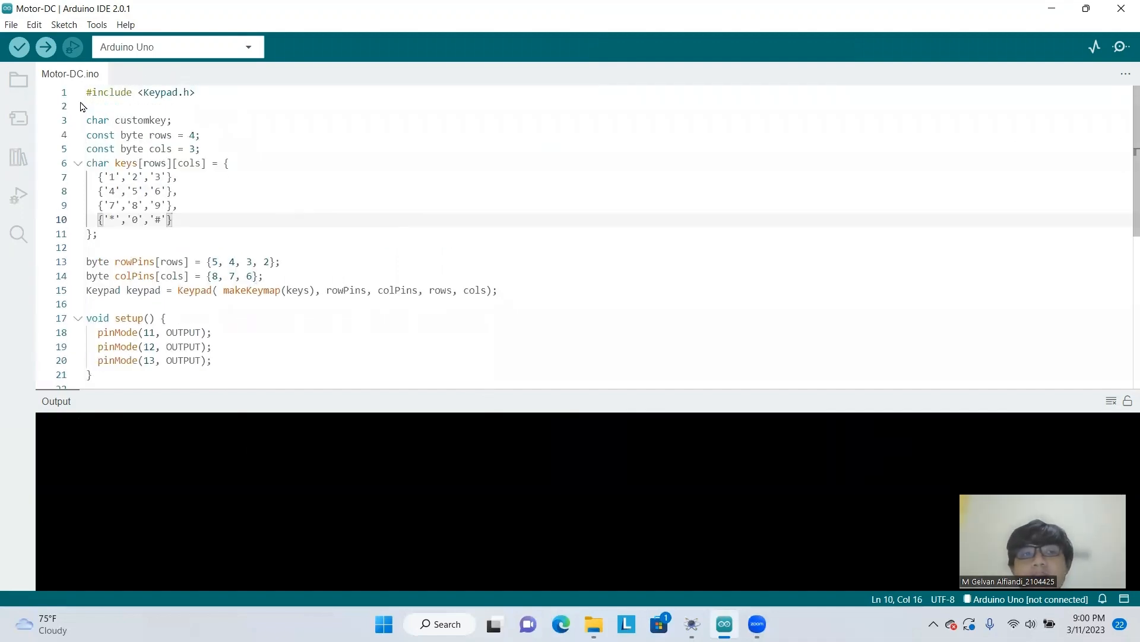
{"action": "left_click", "coordinate": [432, 237]}
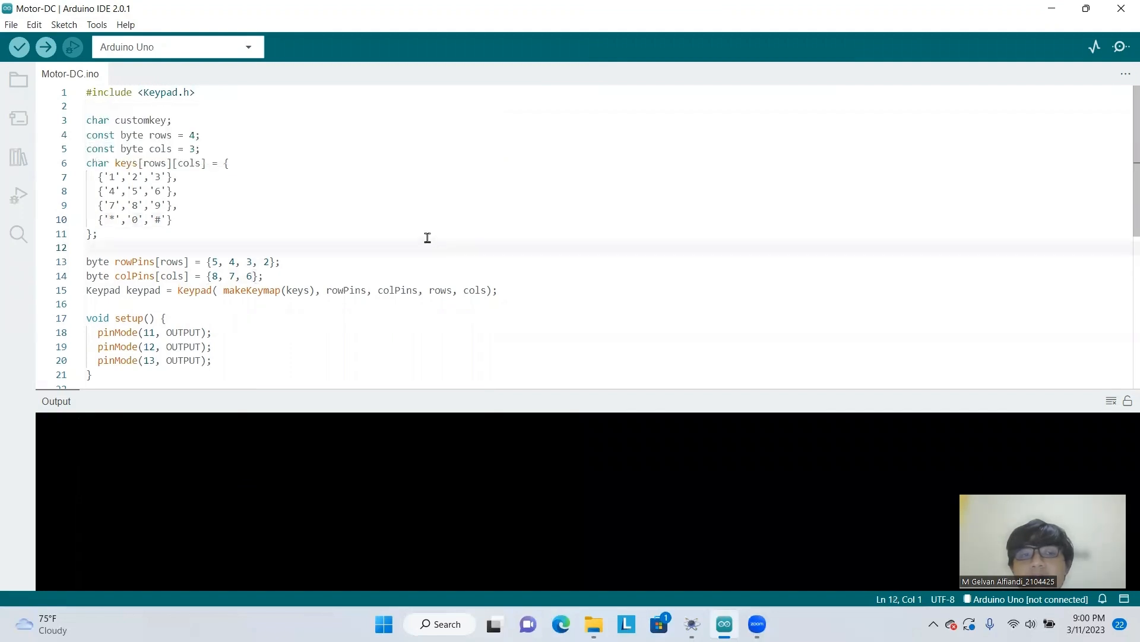
{"action": "left_click", "coordinate": [434, 208]}
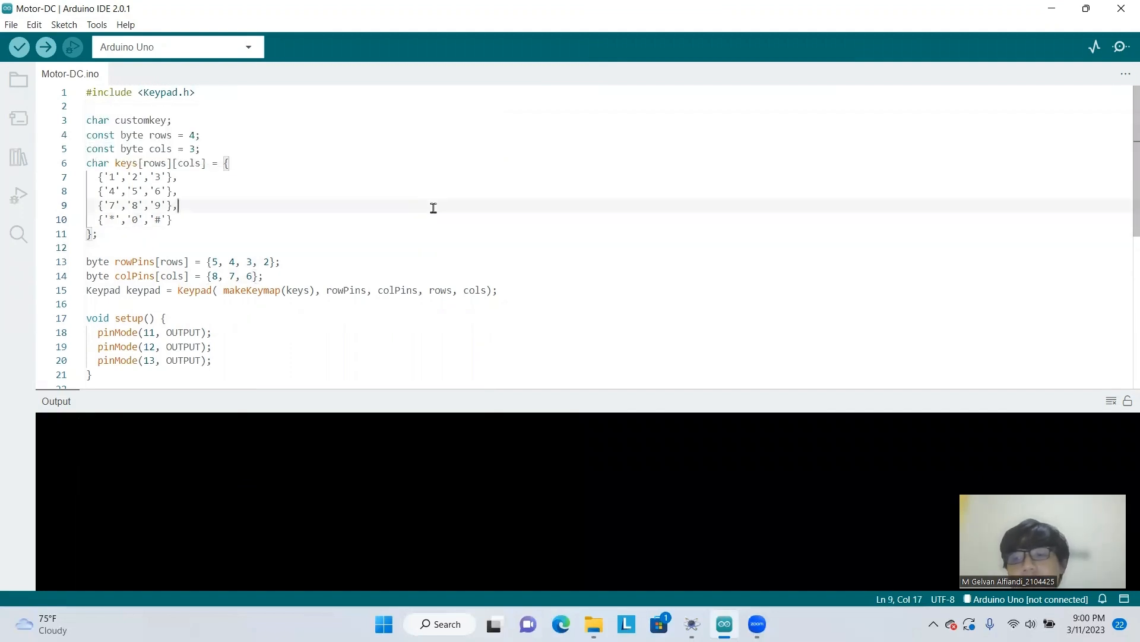
{"action": "left_click", "coordinate": [229, 136]}
{"action": "left_click", "coordinate": [102, 95]}
{"action": "left_click", "coordinate": [184, 135]}
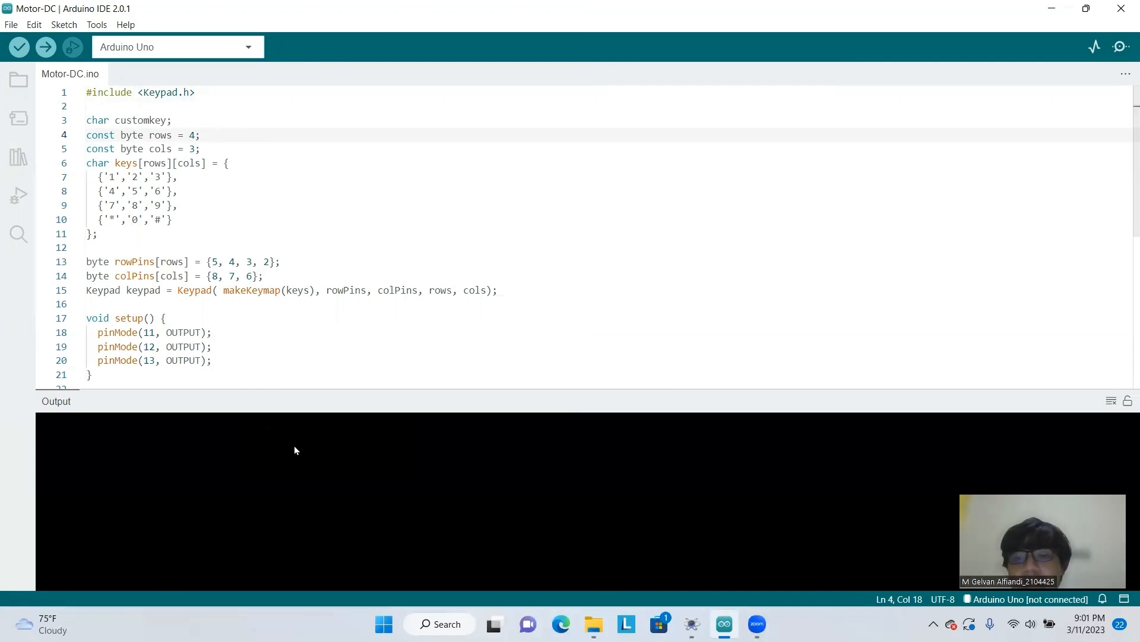
- Check in the preferences that verbose output is enabled during compile, and accept the settings
{"action": "left_click", "coordinate": [11, 27]}
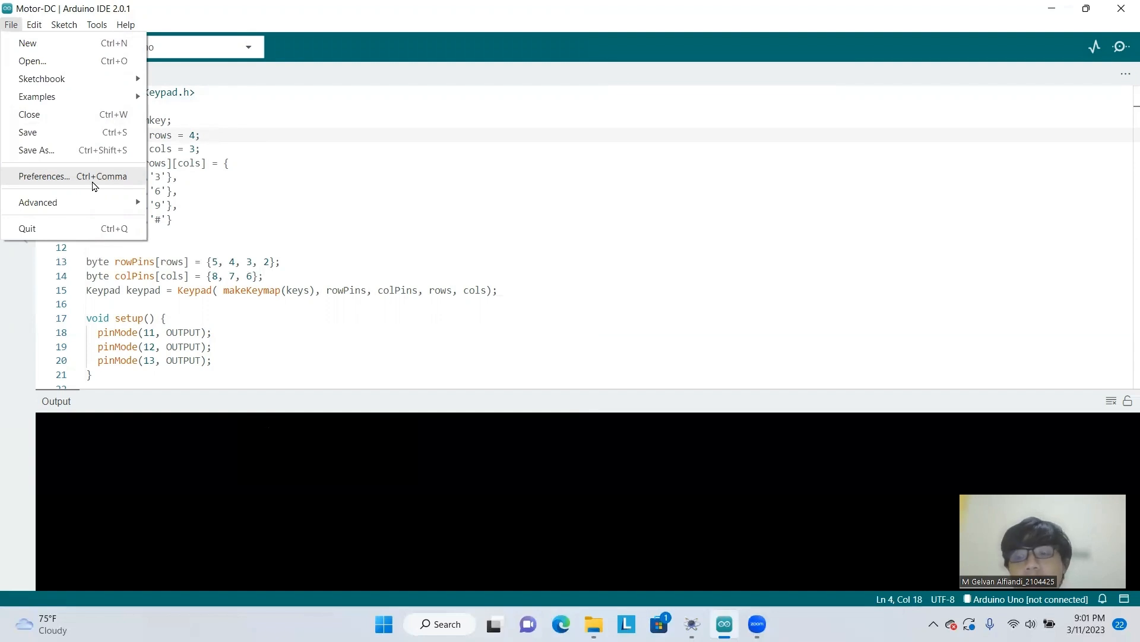
{"action": "left_click", "coordinate": [60, 177]}
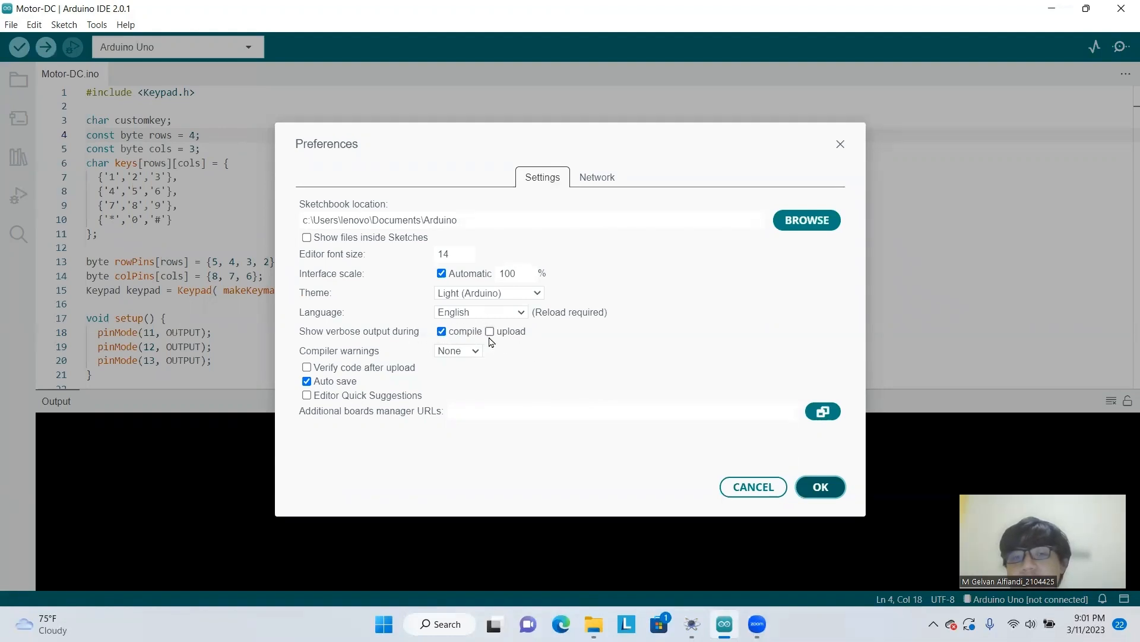
{"action": "left_click", "coordinate": [822, 487]}
{"action": "left_click", "coordinate": [635, 308]}
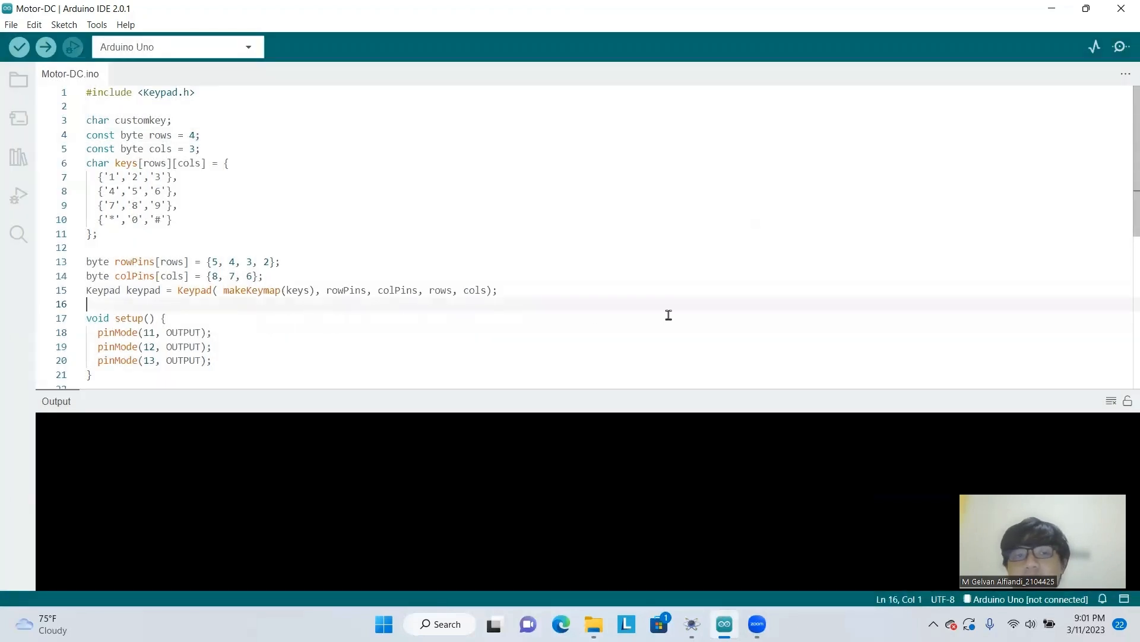
- Compile the Motor-DC sketch and locate the temporary arduino-sketch build path in the verbose output
{"action": "left_click", "coordinate": [187, 180]}
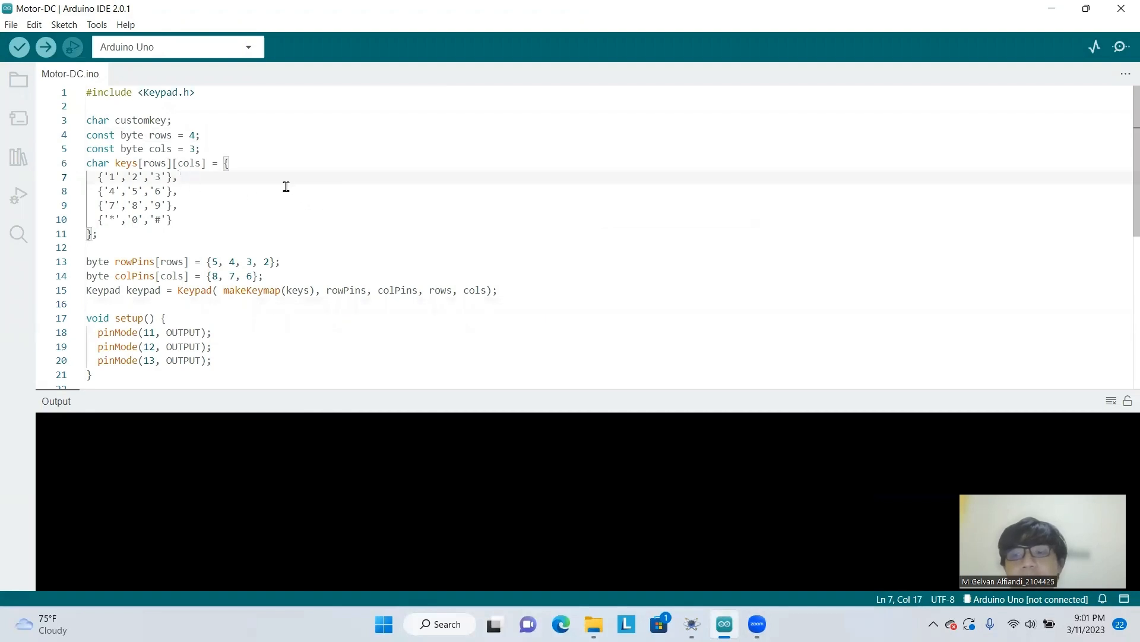
{"action": "left_click", "coordinate": [19, 54]}
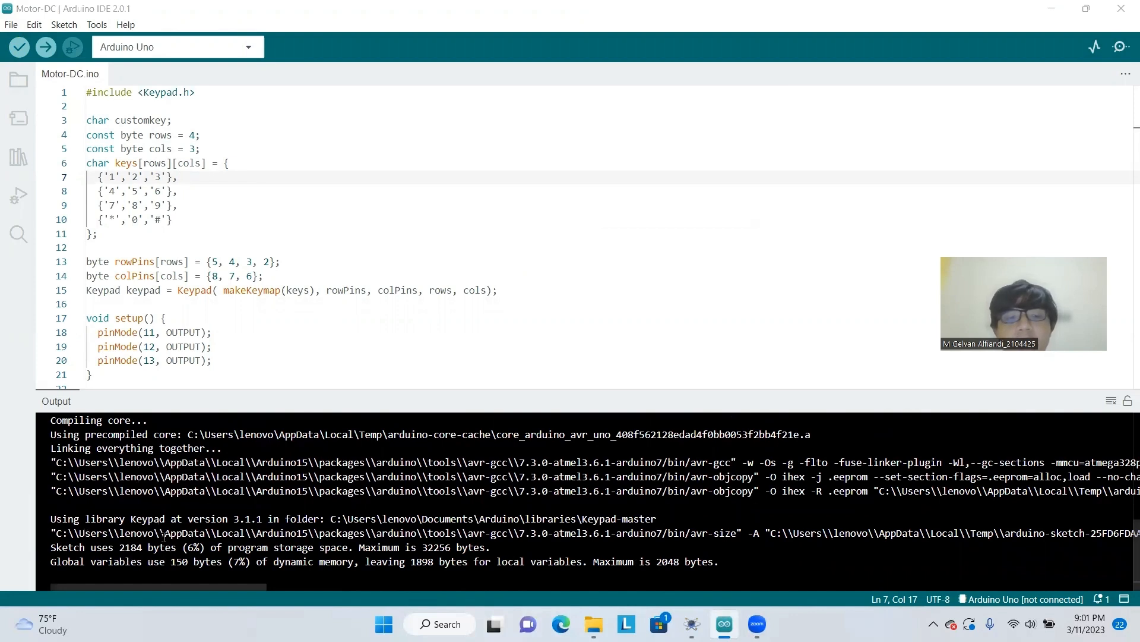
{"action": "left_click_drag", "start_coordinate": [170, 534], "coordinate": [399, 535]}
{"action": "left_click", "coordinate": [808, 536]}
{"action": "left_click_drag", "start_coordinate": [846, 536], "coordinate": [909, 537]}
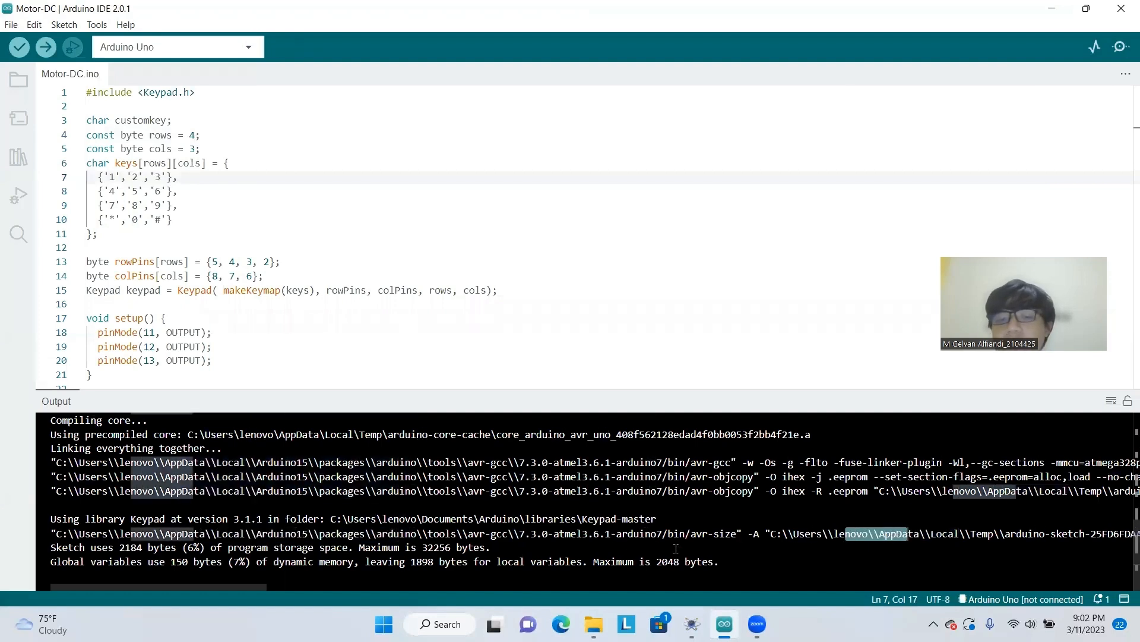
{"action": "left_click", "coordinate": [771, 532]}
{"action": "left_click", "coordinate": [821, 536]}
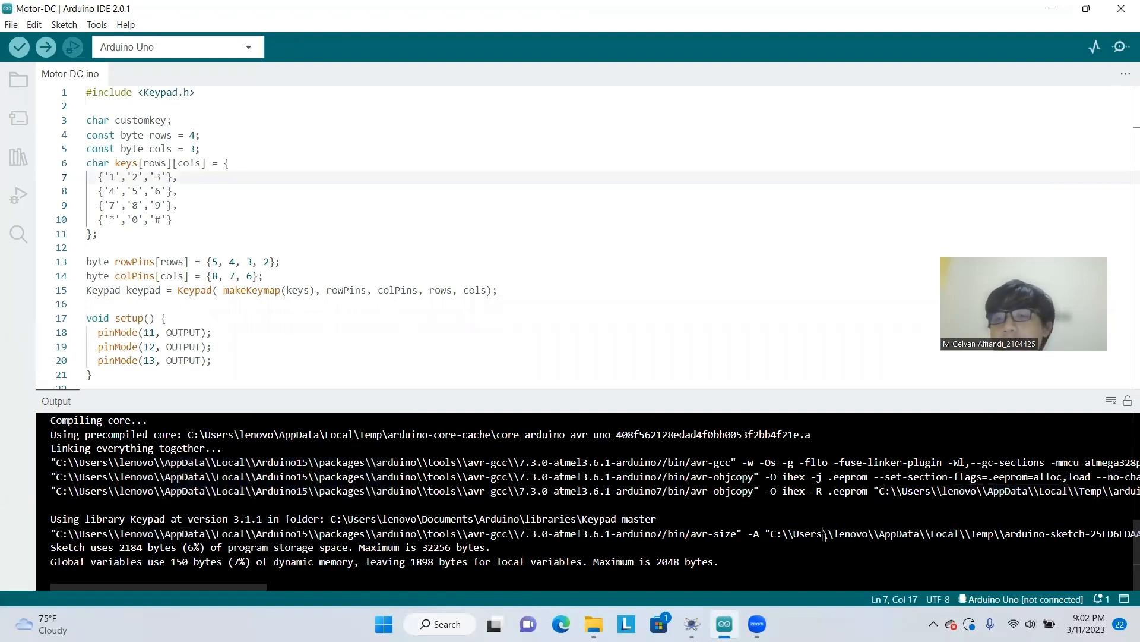
{"action": "left_click", "coordinate": [839, 537]}
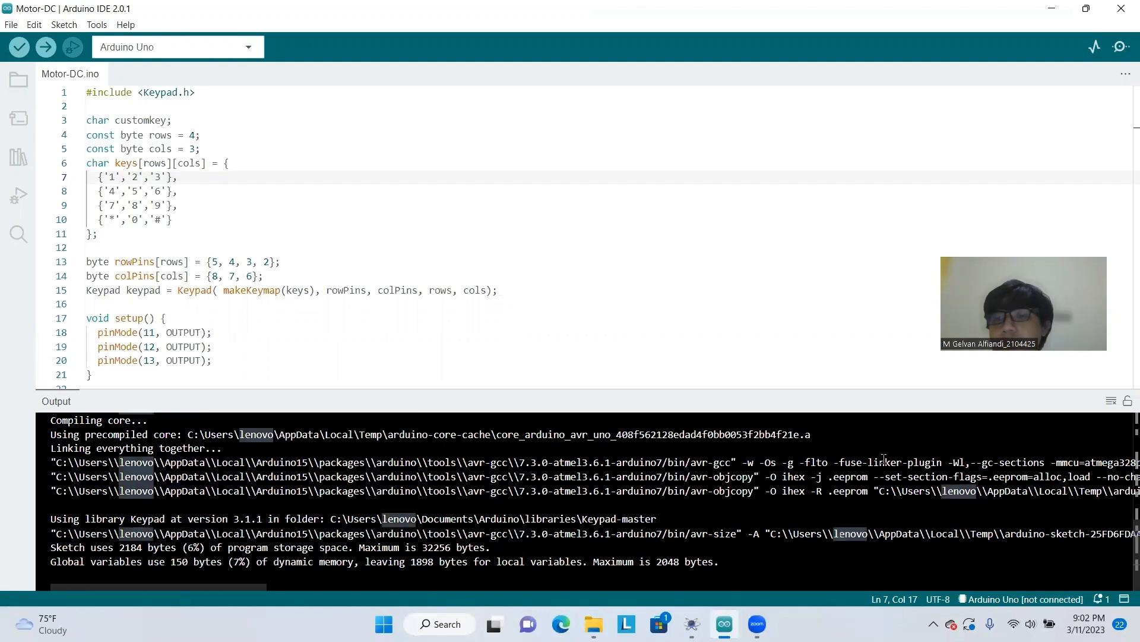
- Switch to Proteus and browse the compiled sketch folder for the ARDUINO UNO component's program file, cancelling without choosing one
{"action": "left_click", "coordinate": [692, 624]}
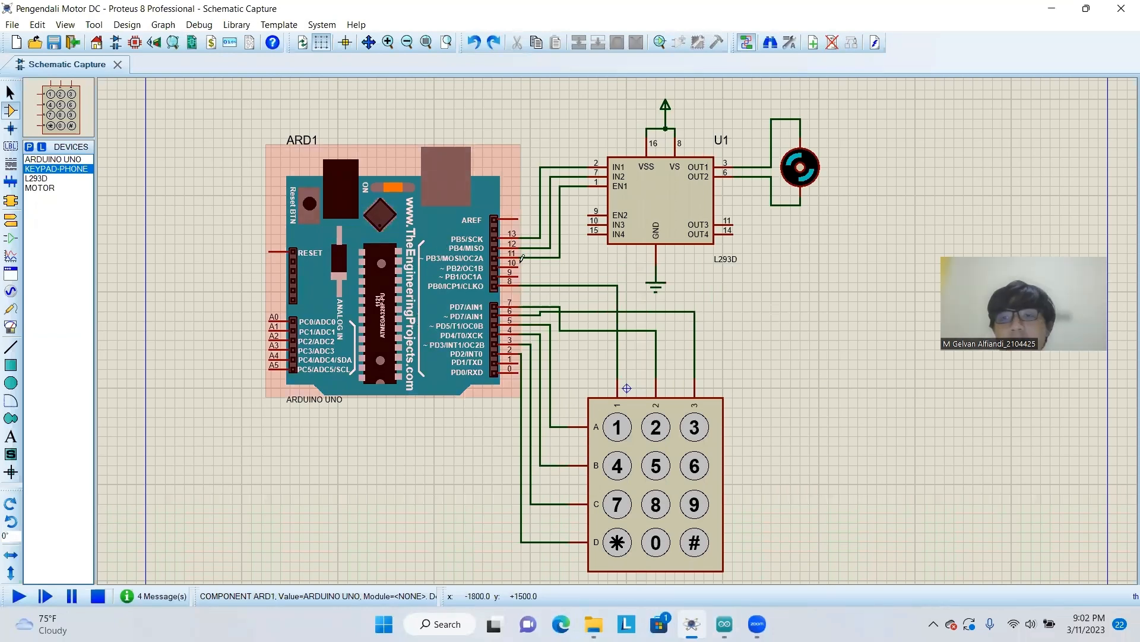
{"action": "double_click", "coordinate": [462, 290]}
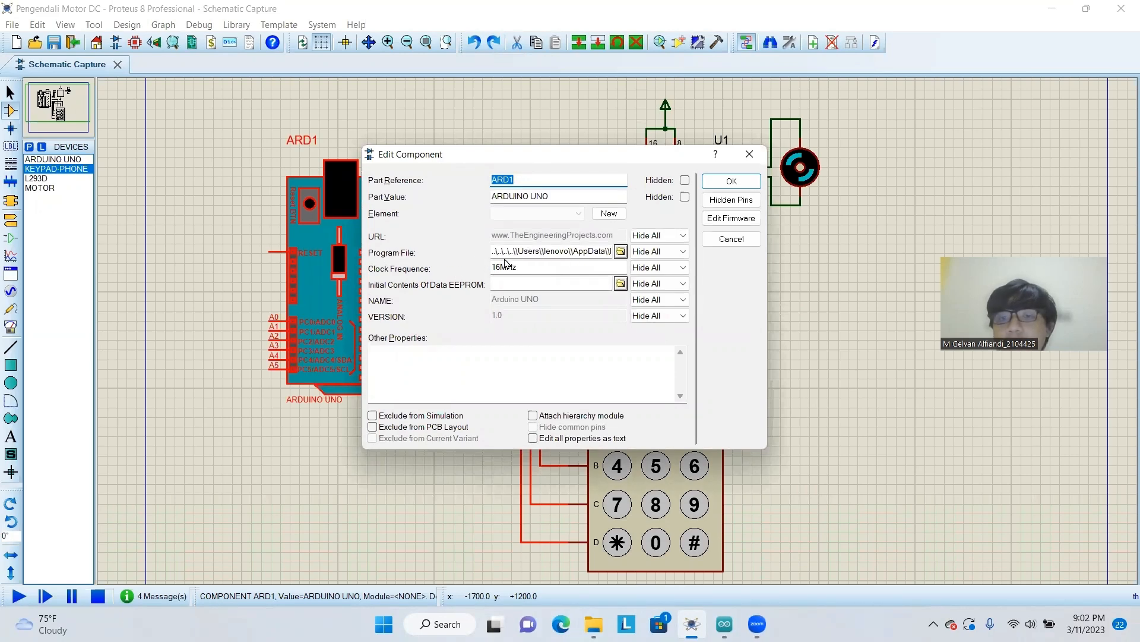
{"action": "left_click", "coordinate": [622, 252]}
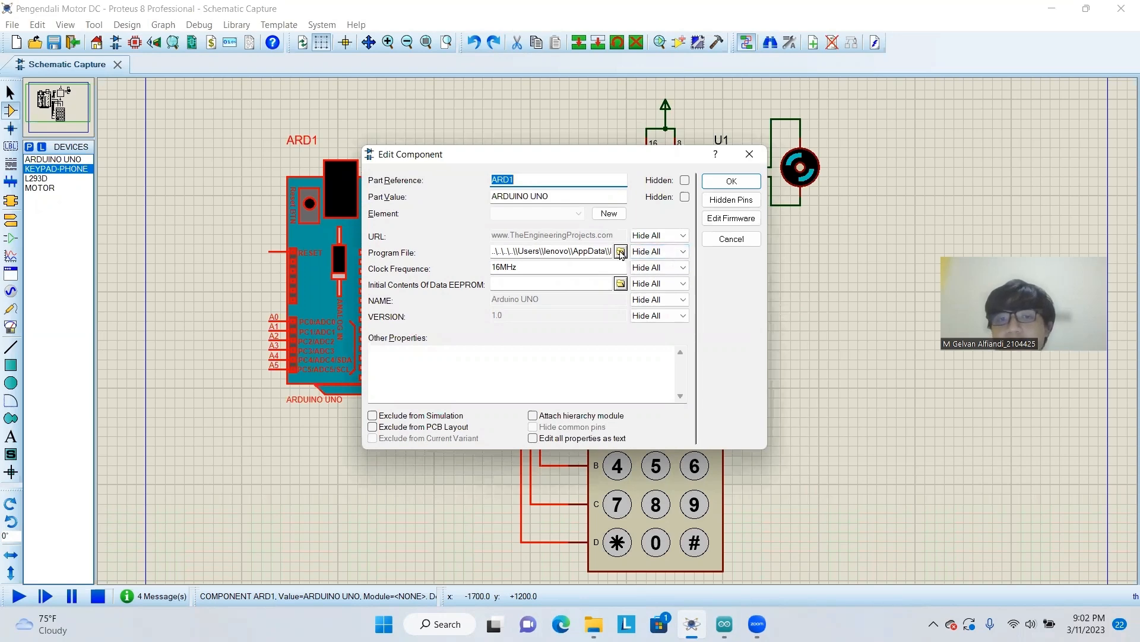
{"action": "left_click", "coordinate": [526, 386]}
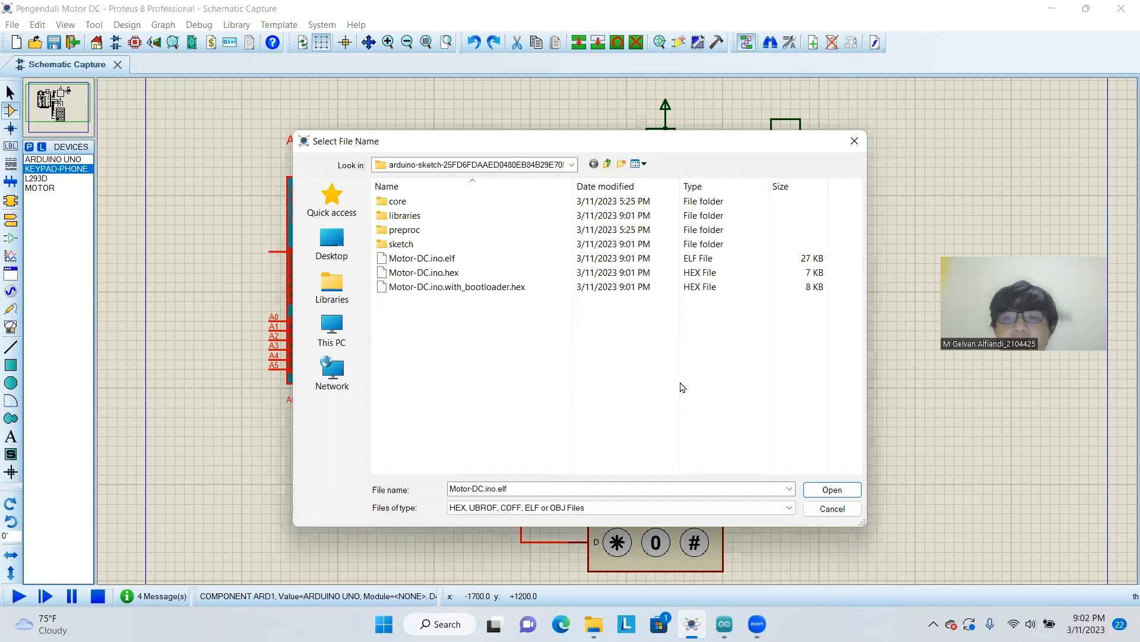
{"action": "left_click", "coordinate": [830, 514]}
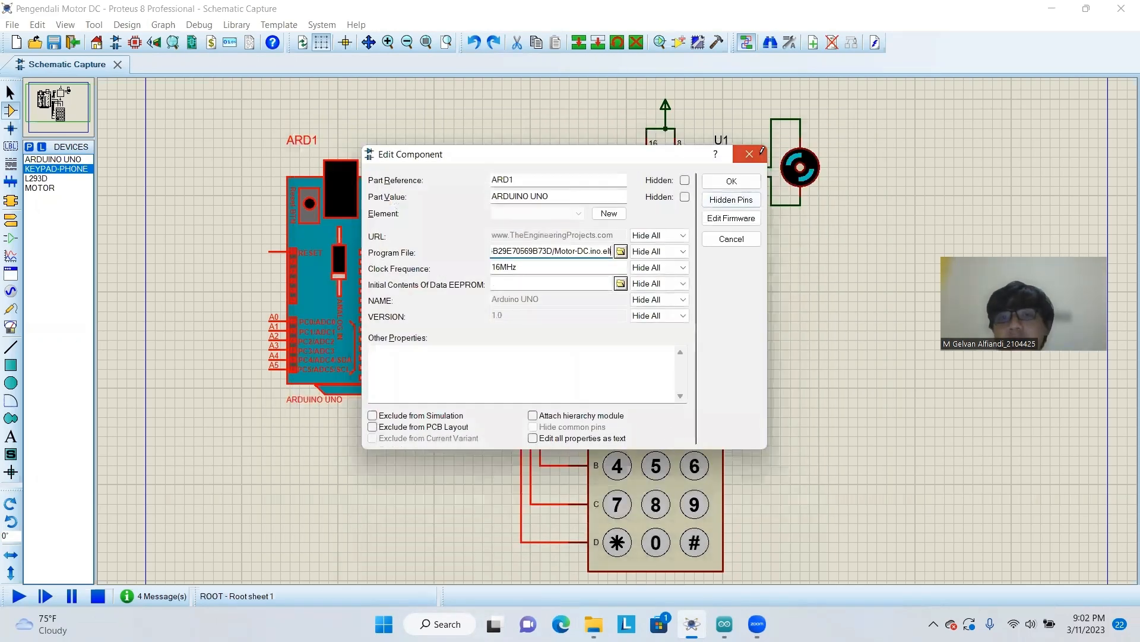
- Switch to the Arduino IDE and find the avr-size line with the compiled file's path in the verbose output
{"action": "left_click", "coordinate": [724, 623]}
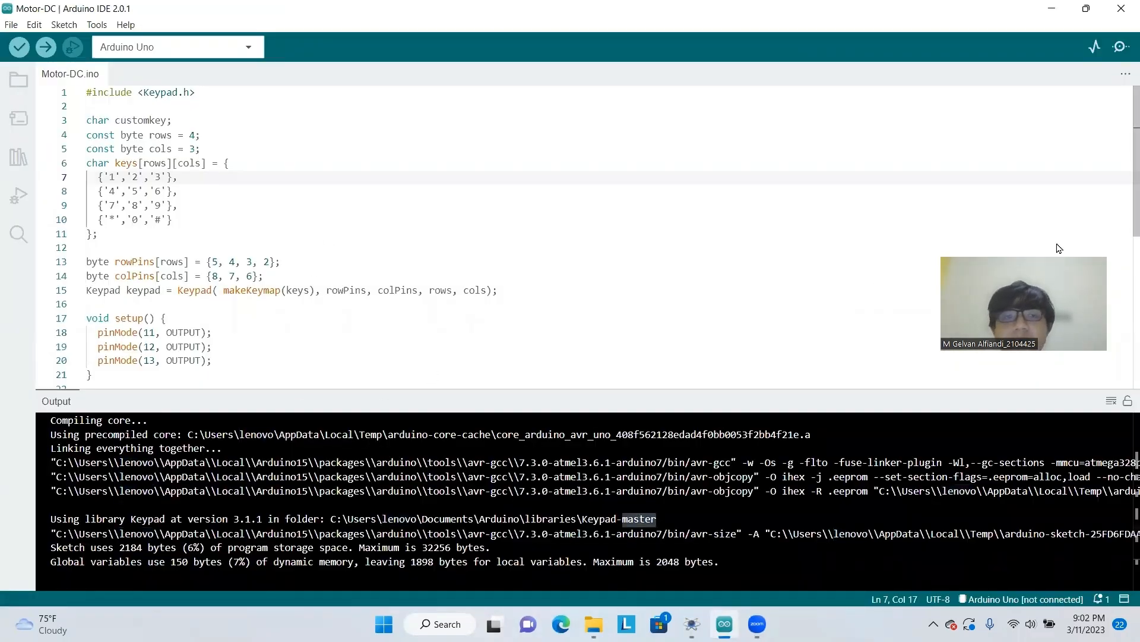
{"action": "left_click_drag", "start_coordinate": [1059, 248], "coordinate": [1049, 172]}
{"action": "left_click", "coordinate": [439, 561]}
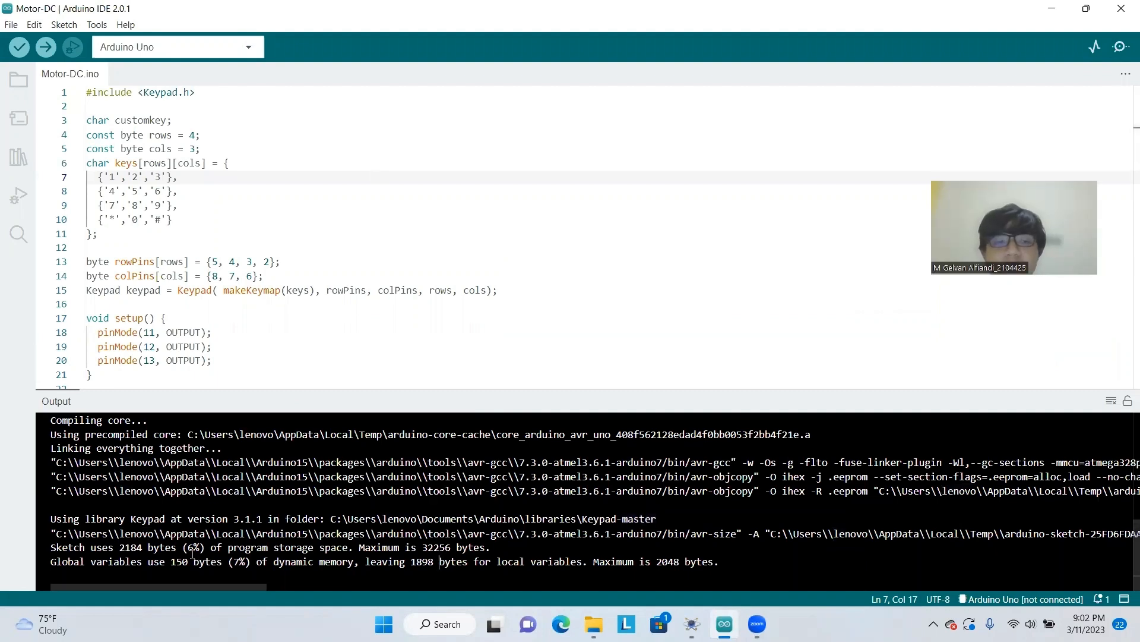
{"action": "left_click", "coordinate": [532, 533]}
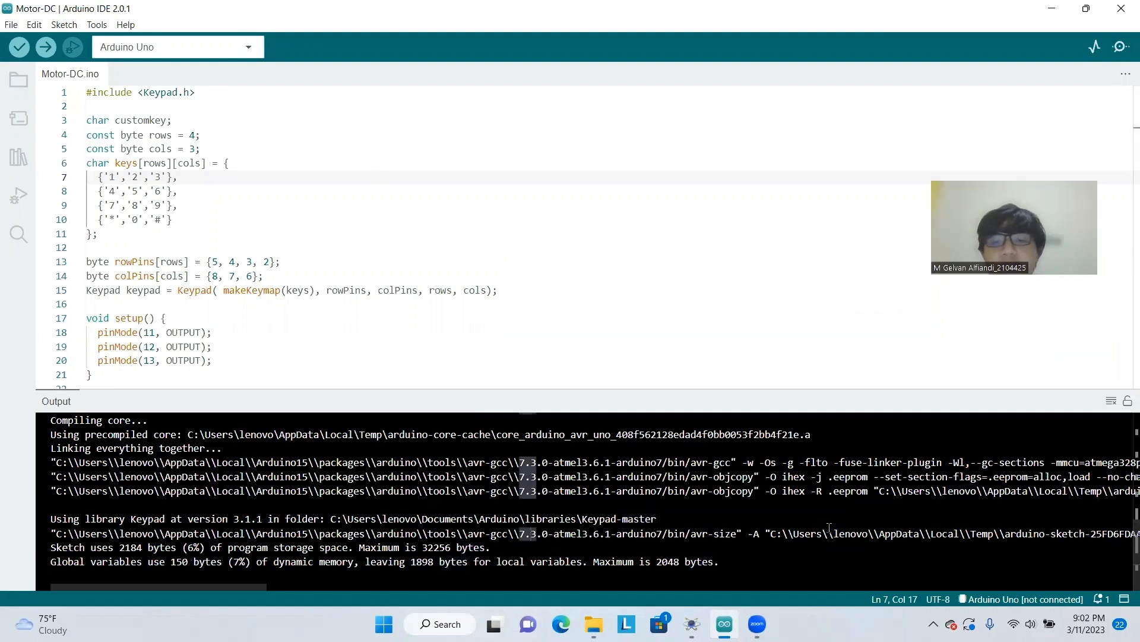
{"action": "left_click", "coordinate": [793, 533]}
{"action": "left_click_drag", "start_coordinate": [783, 534], "coordinate": [842, 542]}
{"action": "left_click", "coordinate": [788, 535]}
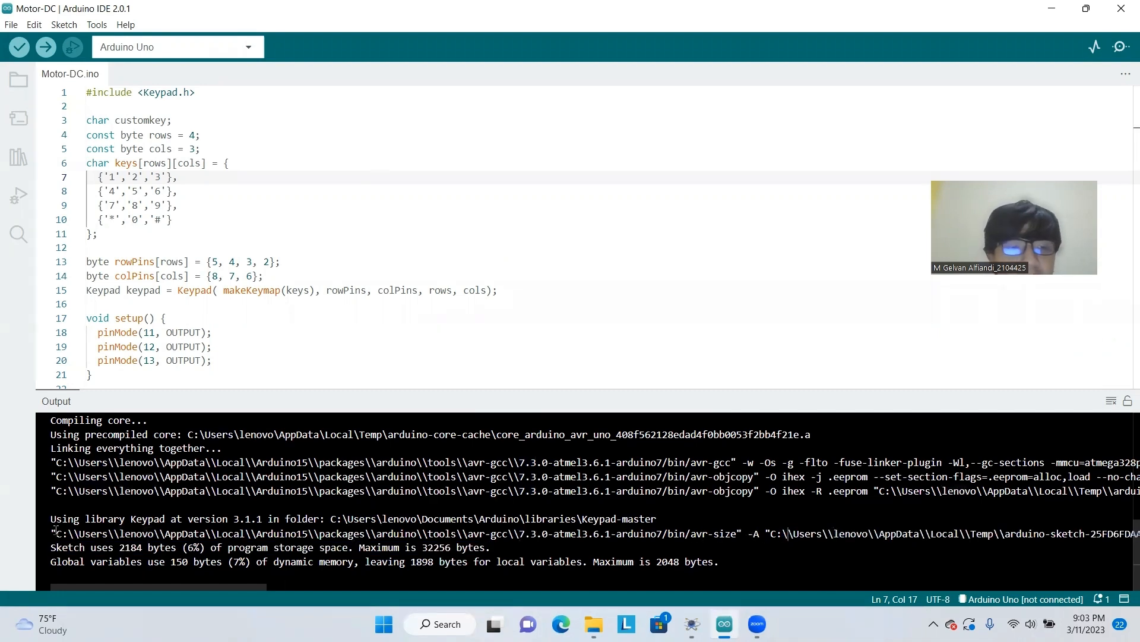
{"action": "left_click", "coordinate": [97, 548]}
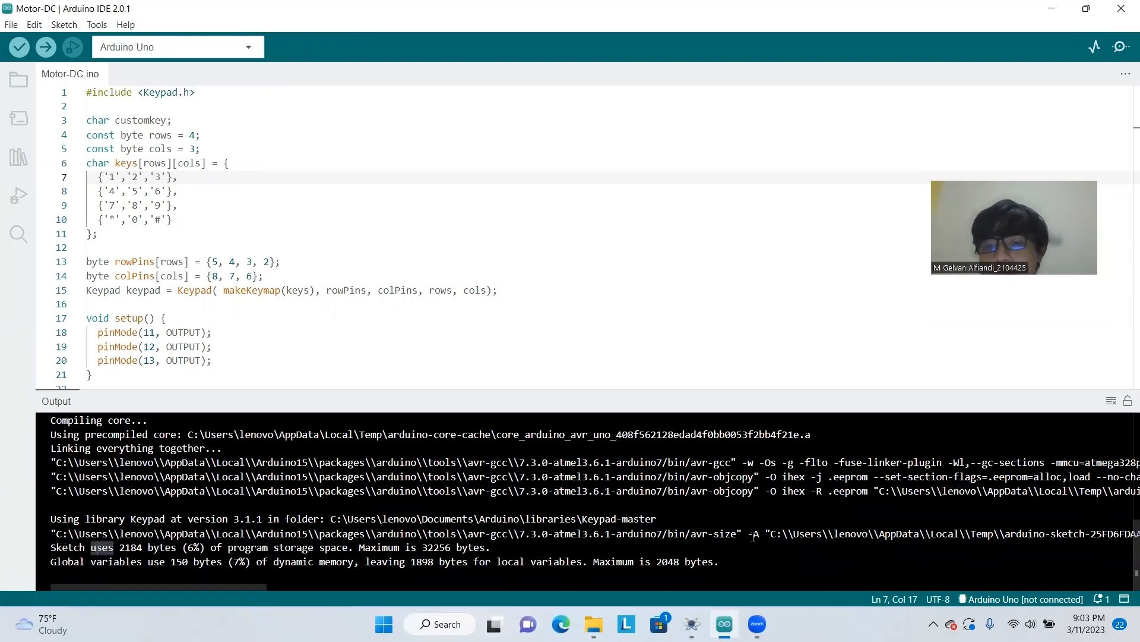
- Copy the full path of the compiled Motor-DC.ino.elf file from the avr-size line of the output
{"action": "scroll", "coordinate": [332, 585], "scroll_direction": "right", "scroll_amount": 8}
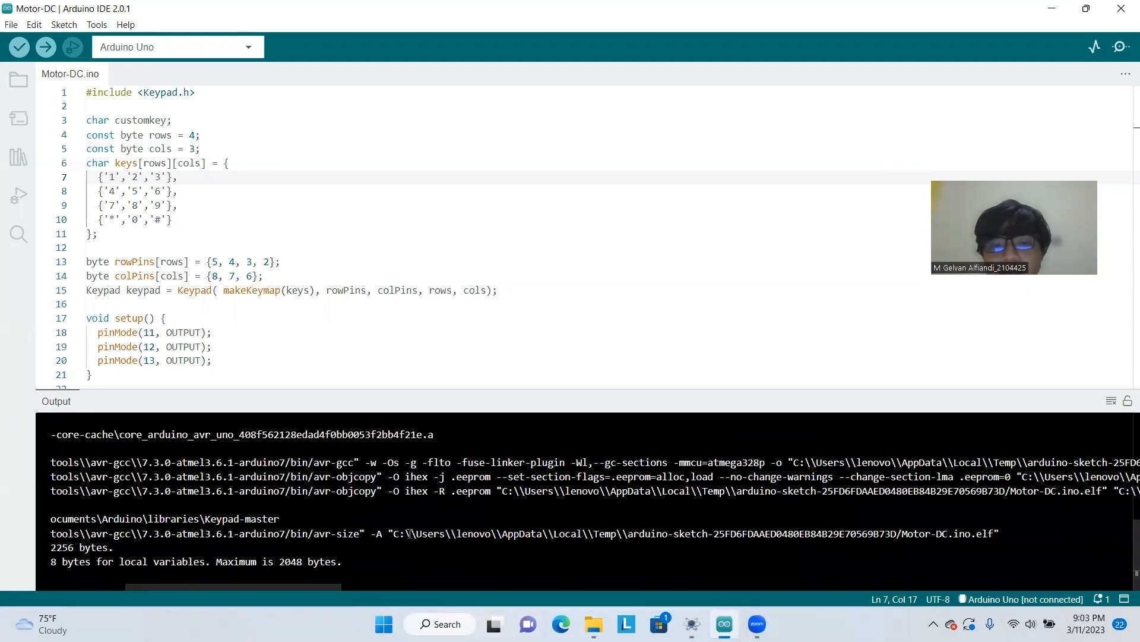
{"action": "left_click_drag", "start_coordinate": [393, 534], "coordinate": [995, 534]}
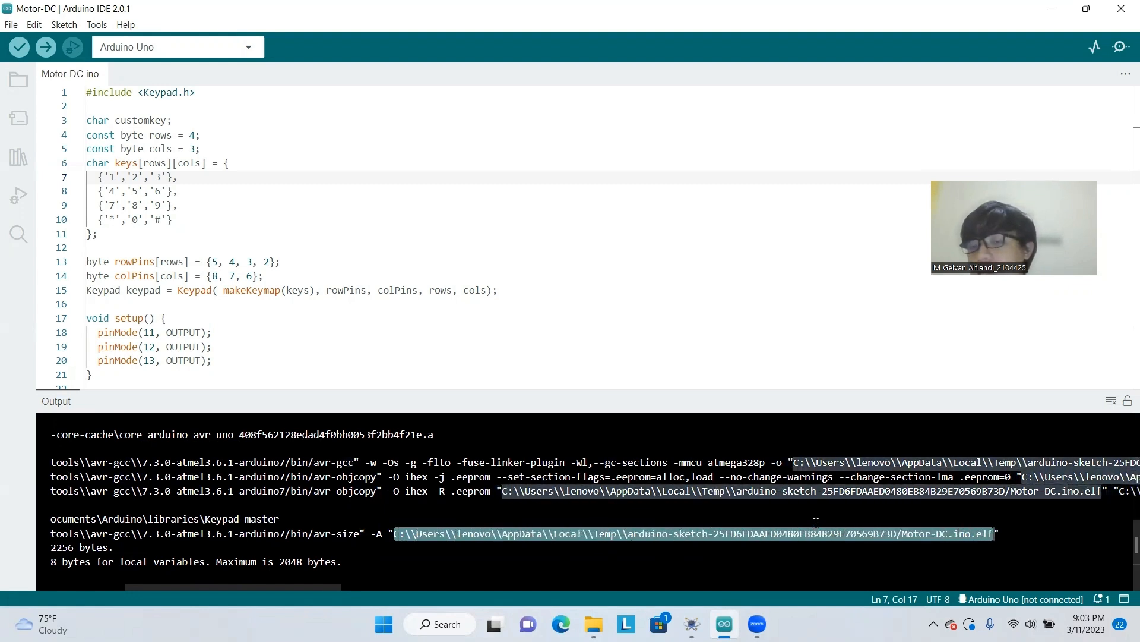
{"action": "right_click", "coordinate": [748, 538]}
{"action": "left_click", "coordinate": [763, 452]}
{"action": "left_click", "coordinate": [868, 533]}
{"action": "double_click", "coordinate": [868, 533]}
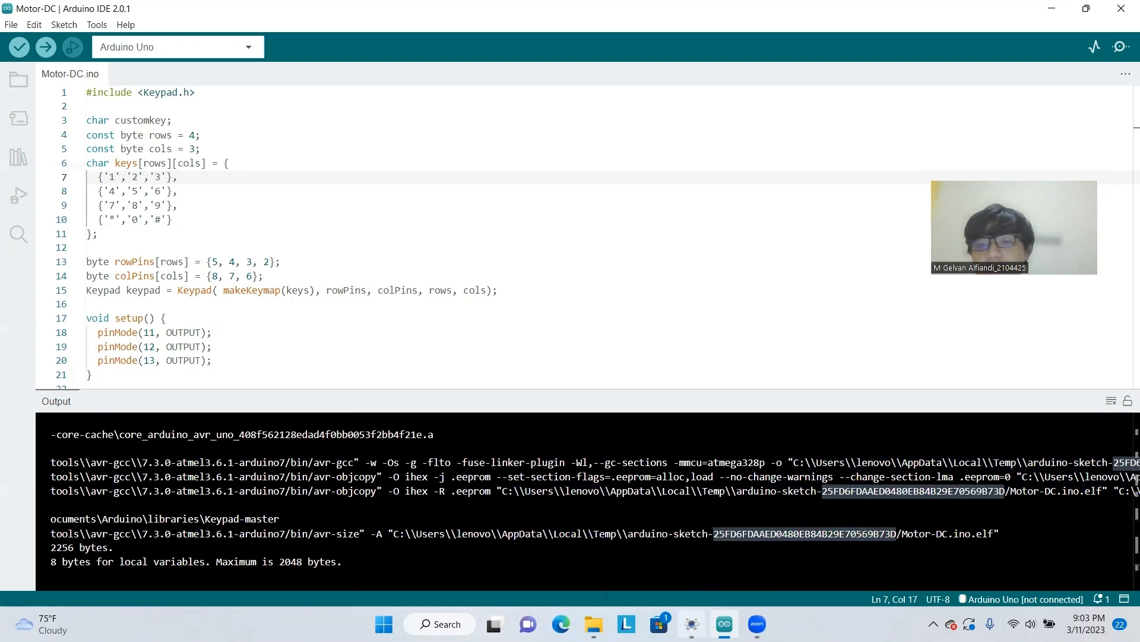
- Switch to Proteus, check the ARDUINO UNO's program file path through to Motor-DC.ino.elf, and accept the component properties
{"action": "left_click", "coordinate": [692, 623]}
{"action": "double_click", "coordinate": [443, 313]}
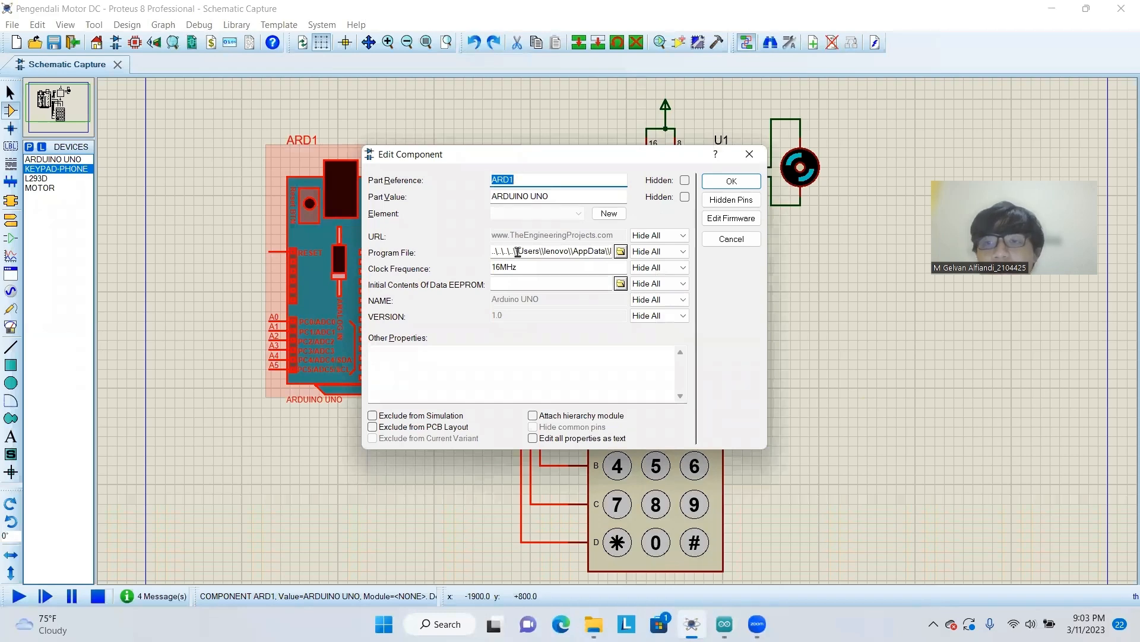
{"action": "left_click_drag", "start_coordinate": [601, 252], "coordinate": [664, 254]}
{"action": "left_click", "coordinate": [567, 252]}
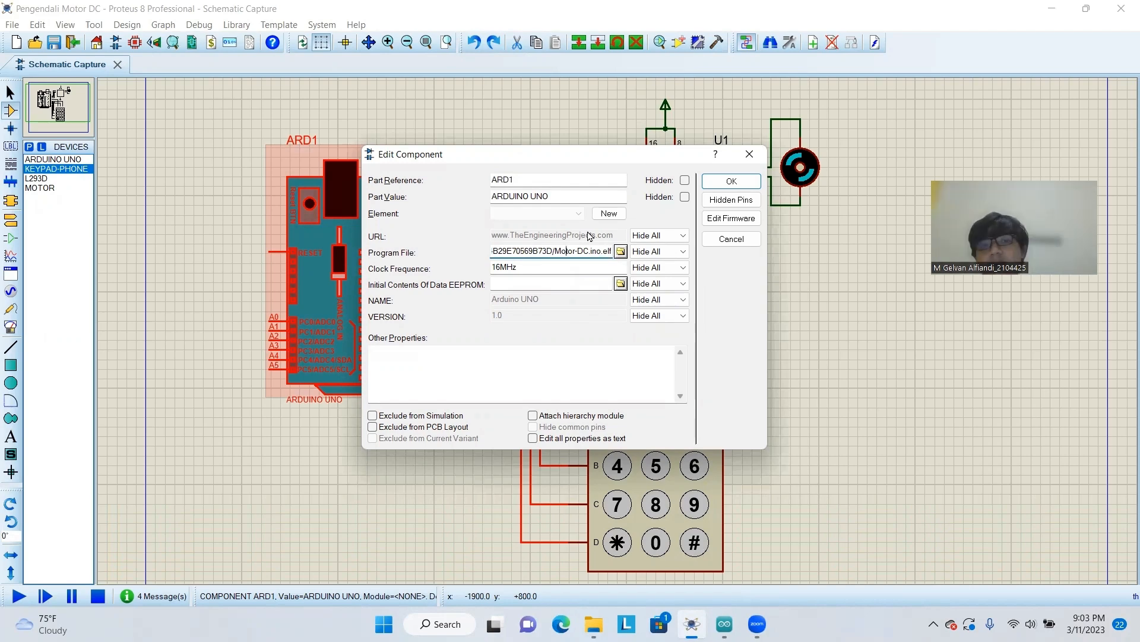
{"action": "left_click", "coordinate": [732, 182]}
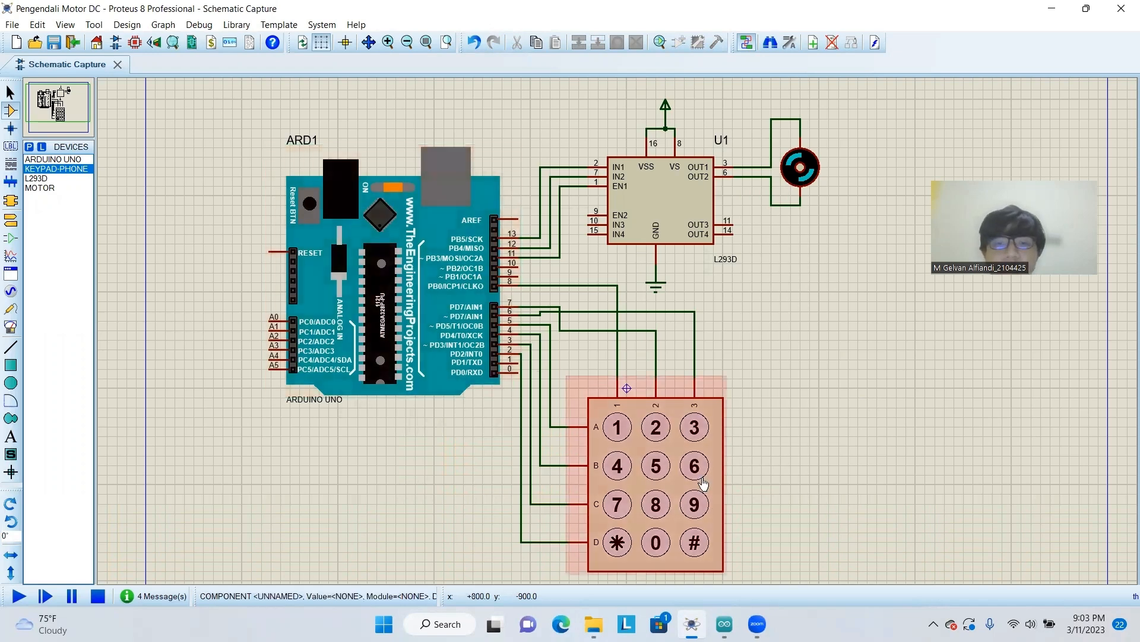
- Open the ARDUINO UNO's properties, then switch to the Arduino IDE and review the compiled file path and the sketch code
{"action": "double_click", "coordinate": [461, 305]}
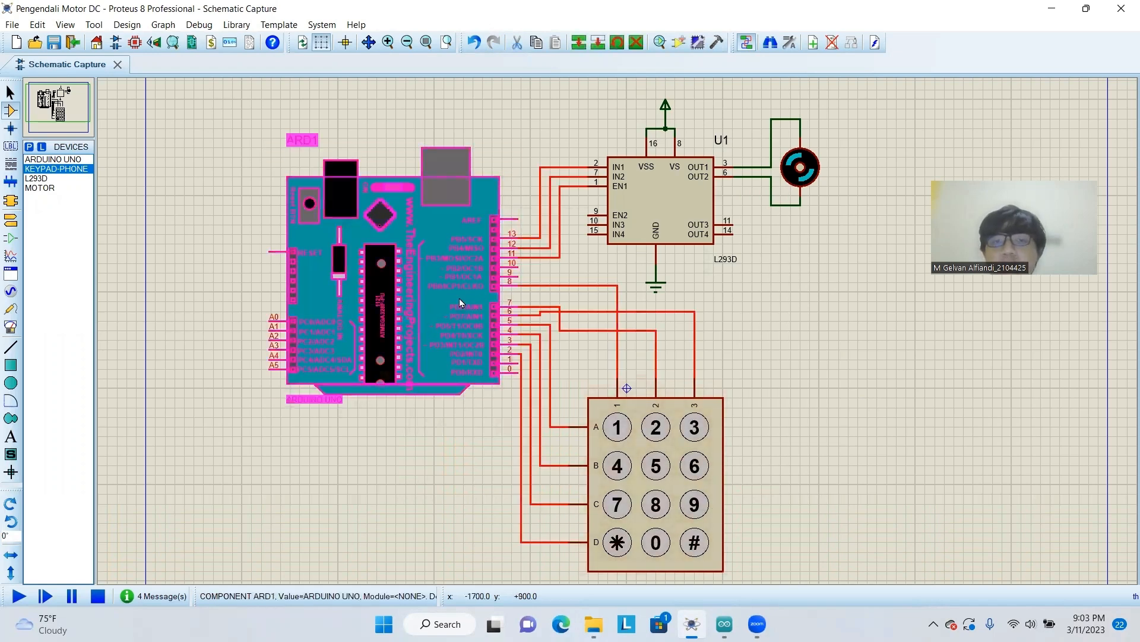
{"action": "left_click", "coordinate": [723, 624]}
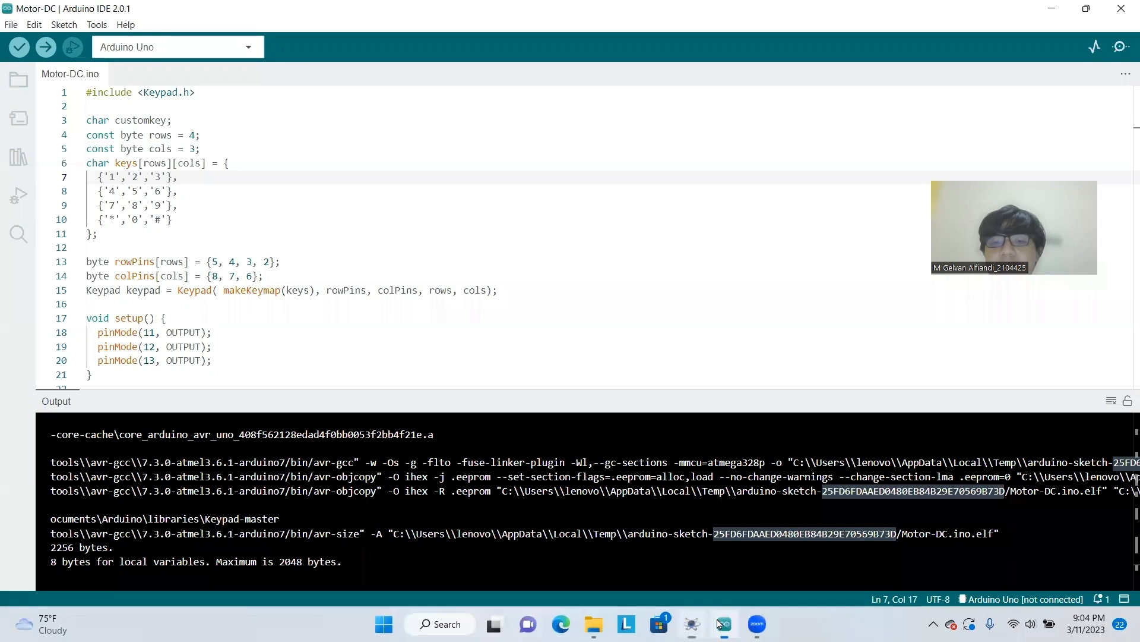
{"action": "left_click", "coordinate": [502, 477]}
{"action": "left_click", "coordinate": [760, 523]}
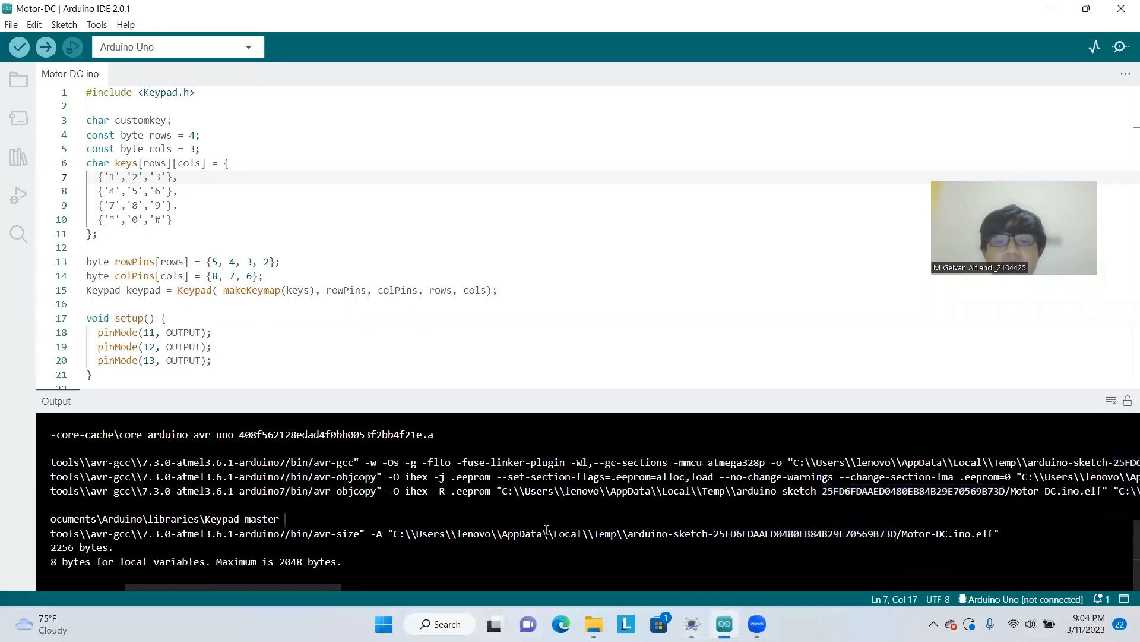
{"action": "scroll", "coordinate": [559, 246], "scroll_direction": "down", "scroll_amount": 4}
{"action": "scroll", "coordinate": [558, 246], "scroll_direction": "up", "scroll_amount": 4}
{"action": "scroll", "coordinate": [558, 245], "scroll_direction": "down", "scroll_amount": 4}
{"action": "scroll", "coordinate": [558, 246], "scroll_direction": "up", "scroll_amount": 4}
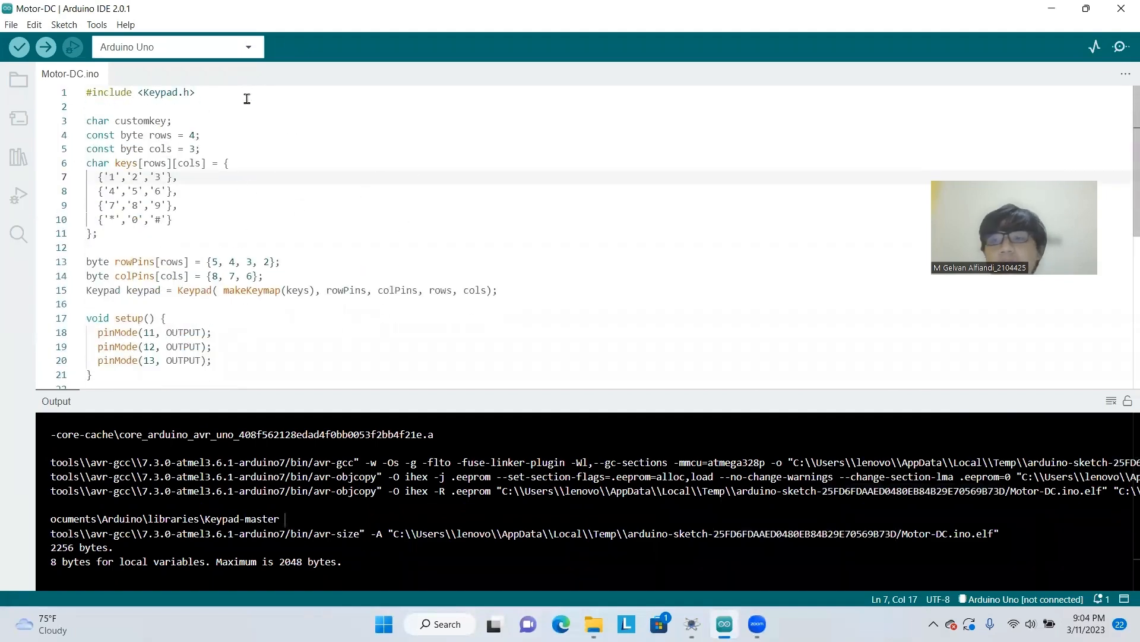
- Switch to Proteus, accept the ARDUINO UNO's component properties, and start the circuit simulation
{"action": "key", "text": "alt+Tab"}
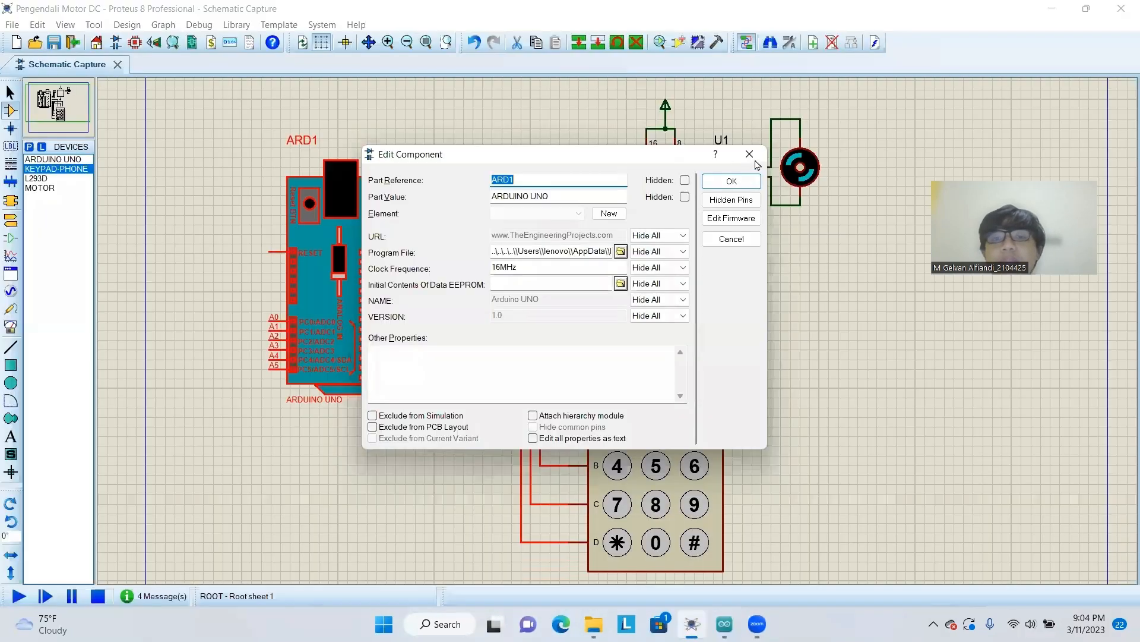
{"action": "key", "text": "Escape"}
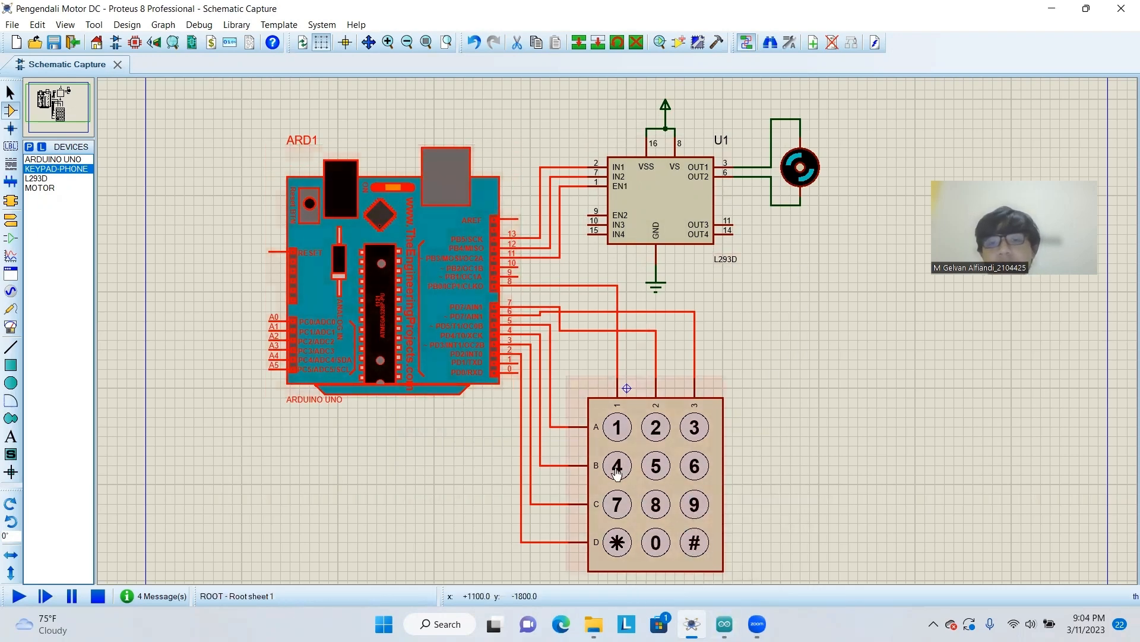
{"action": "double_click", "coordinate": [428, 311]}
{"action": "left_click", "coordinate": [735, 180]}
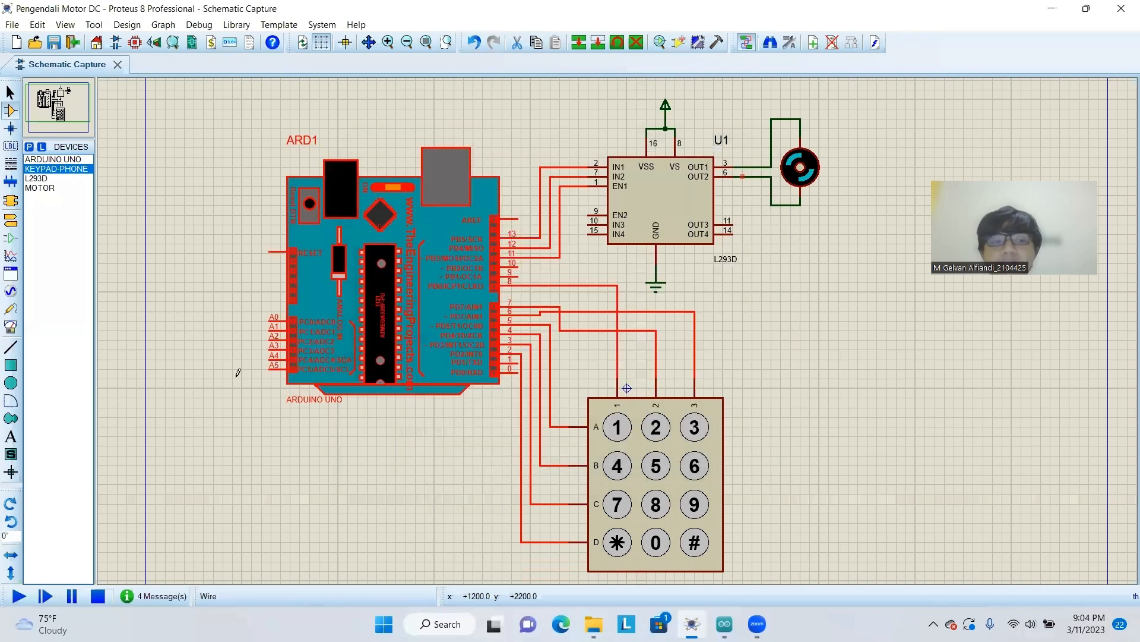
{"action": "left_click", "coordinate": [18, 596]}
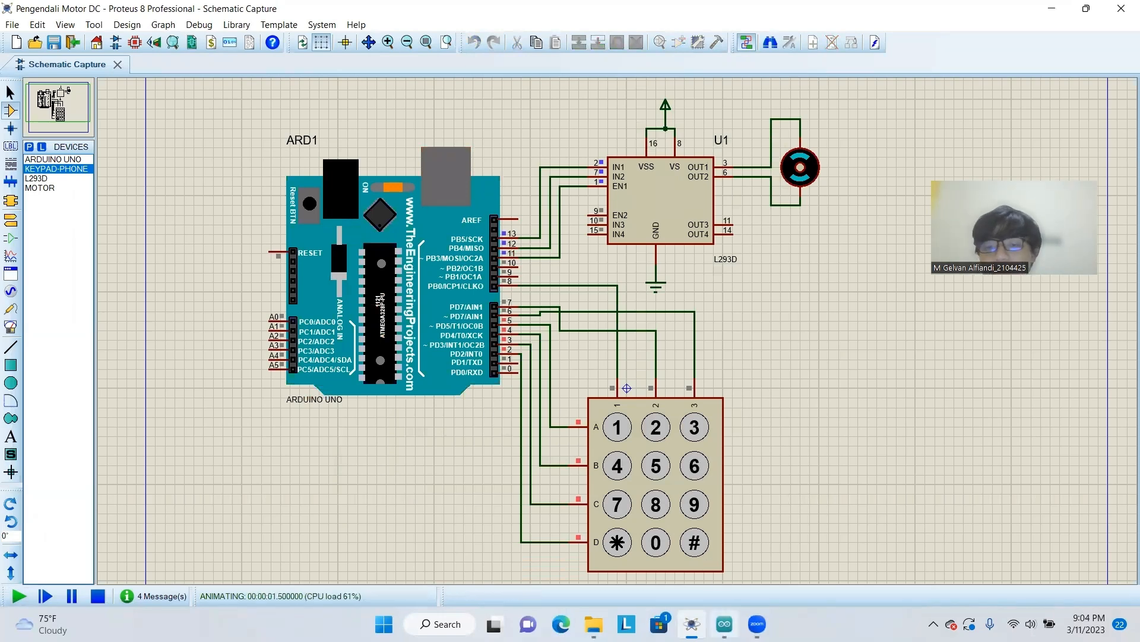
- Switch to the Arduino IDE and review the loop's conditions for keypad keys 1, 2 and 0
{"action": "left_click", "coordinate": [724, 623]}
{"action": "scroll", "coordinate": [312, 247], "scroll_direction": "down", "scroll_amount": 4}
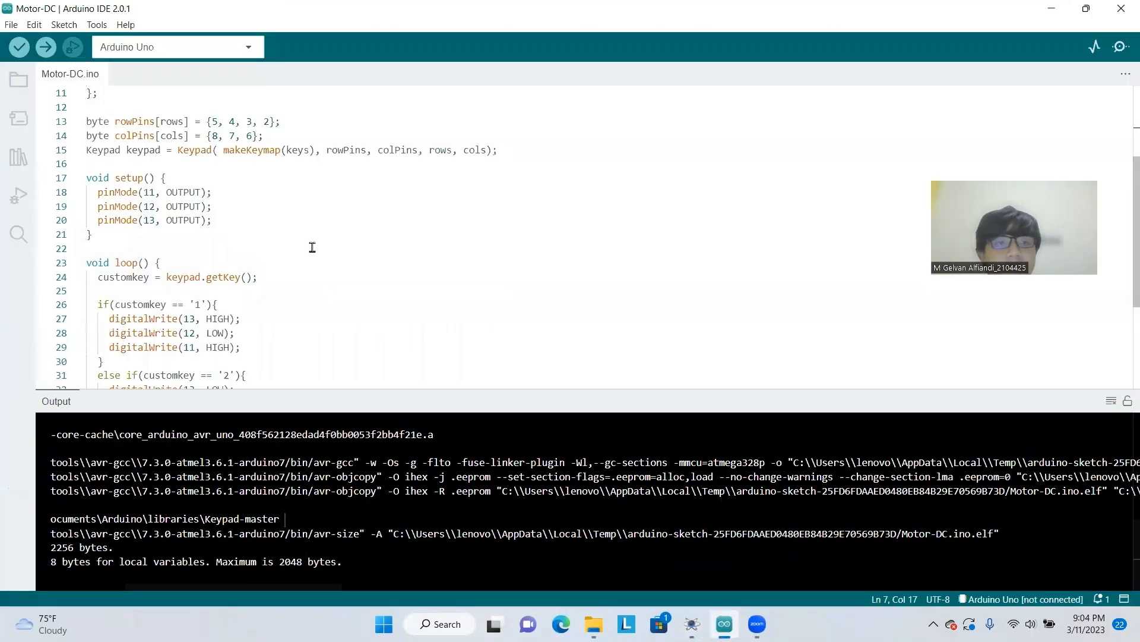
{"action": "scroll", "coordinate": [312, 247], "scroll_direction": "down", "scroll_amount": 3}
{"action": "scroll", "coordinate": [280, 243], "scroll_direction": "down", "scroll_amount": 1}
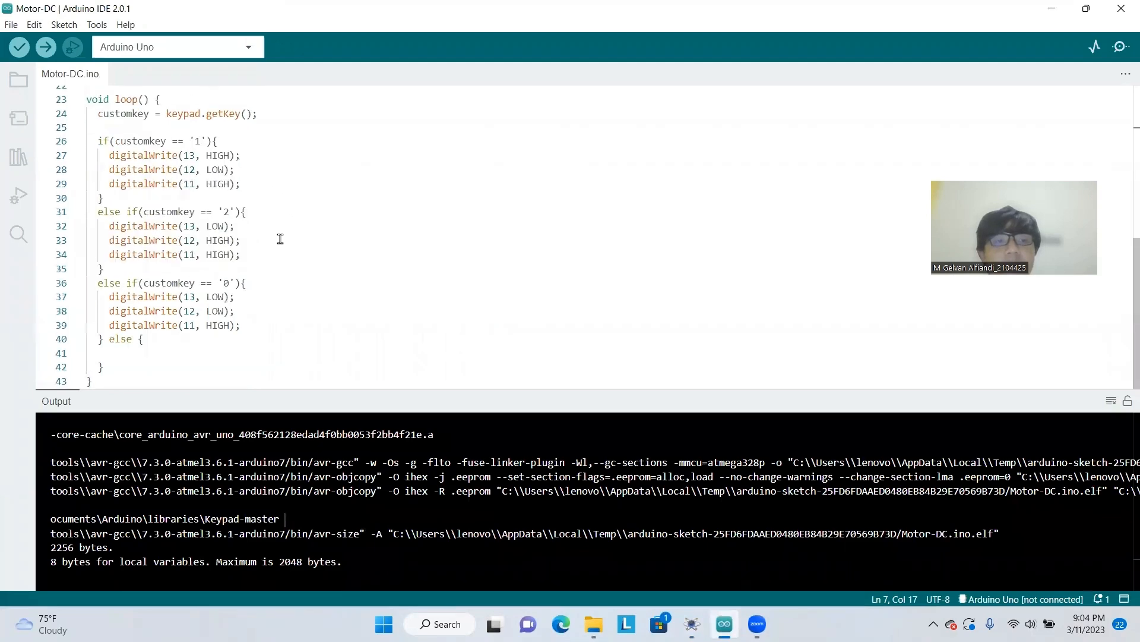
{"action": "scroll", "coordinate": [352, 213], "scroll_direction": "up", "scroll_amount": 5}
- Test the motor with keypad keys 1 and 2 in the Proteus simulation, and recheck the key conditions in the Arduino sketch
{"action": "left_click", "coordinate": [1052, 8]}
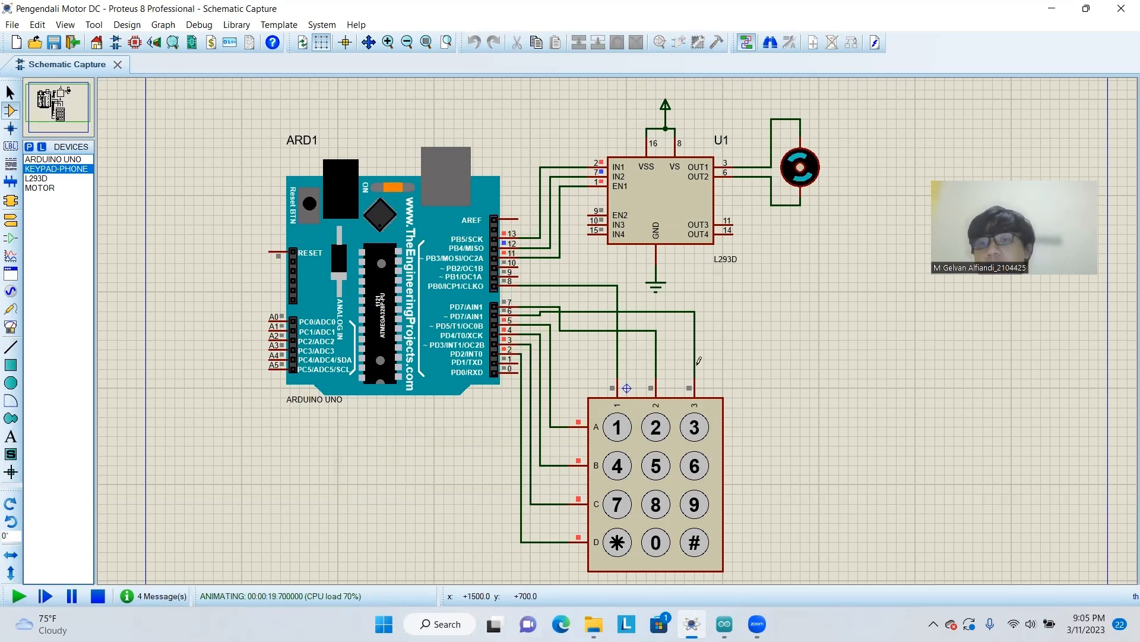
{"action": "left_click", "coordinate": [656, 429]}
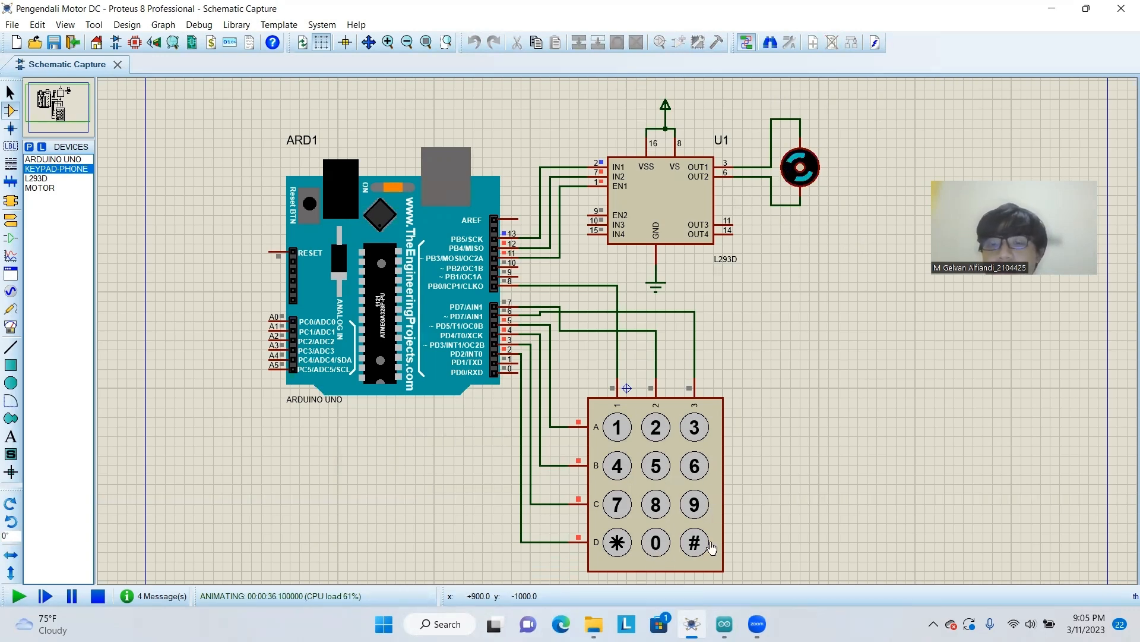
{"action": "key", "text": "alt+Tab"}
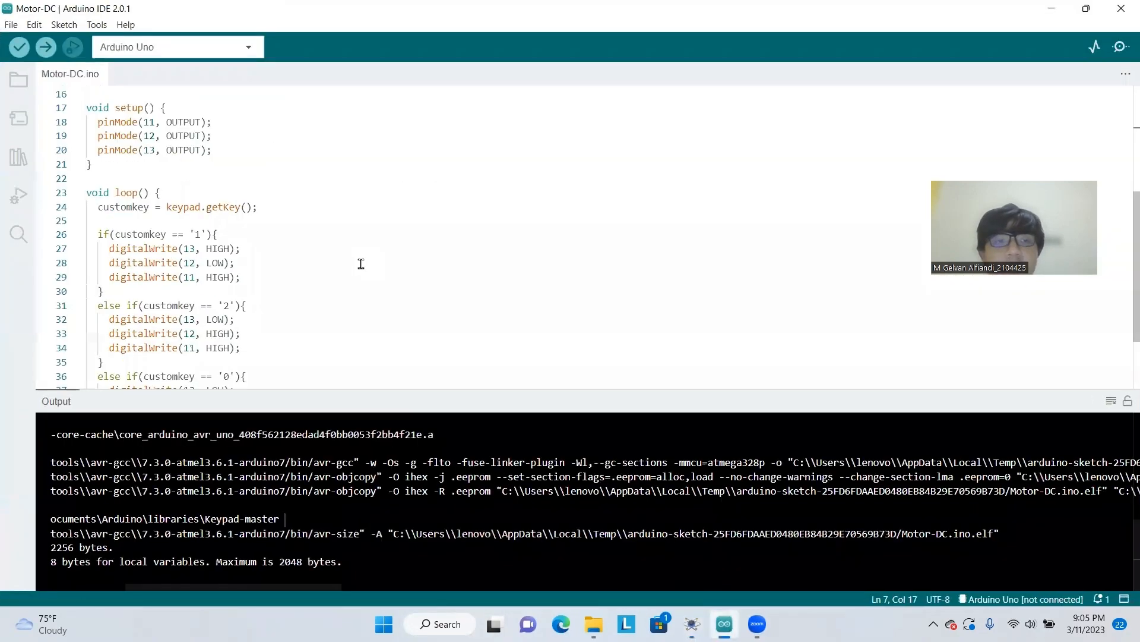
{"action": "scroll", "coordinate": [361, 263], "scroll_direction": "down", "scroll_amount": 3}
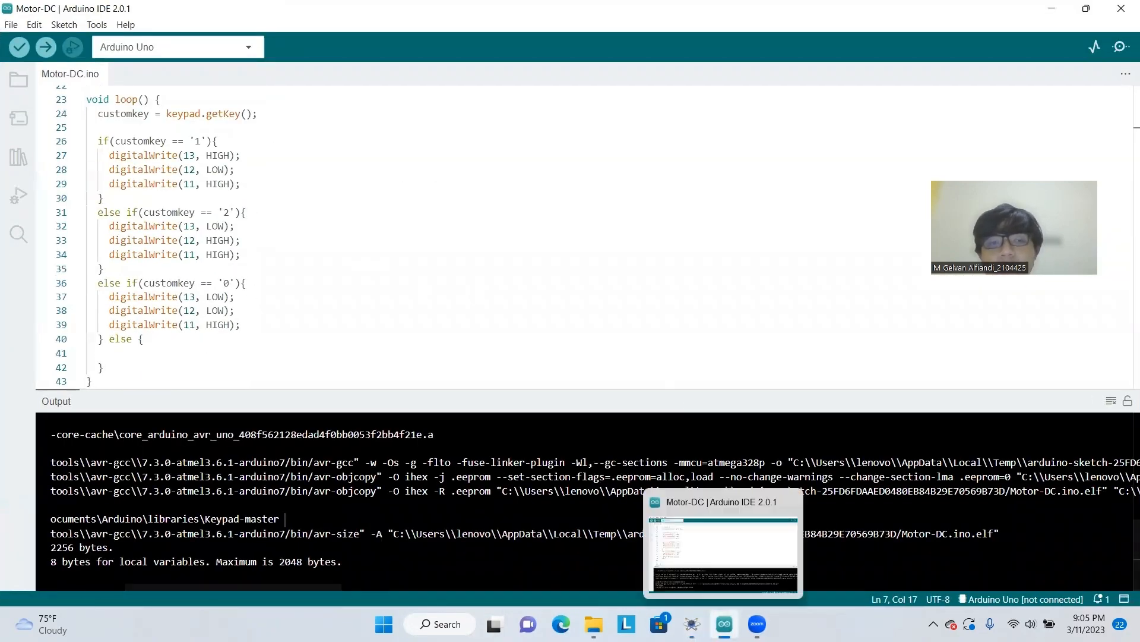
- Switch to Proteus, test keypad key 0 in the running simulation, and stop the simulation
{"action": "left_click", "coordinate": [692, 624]}
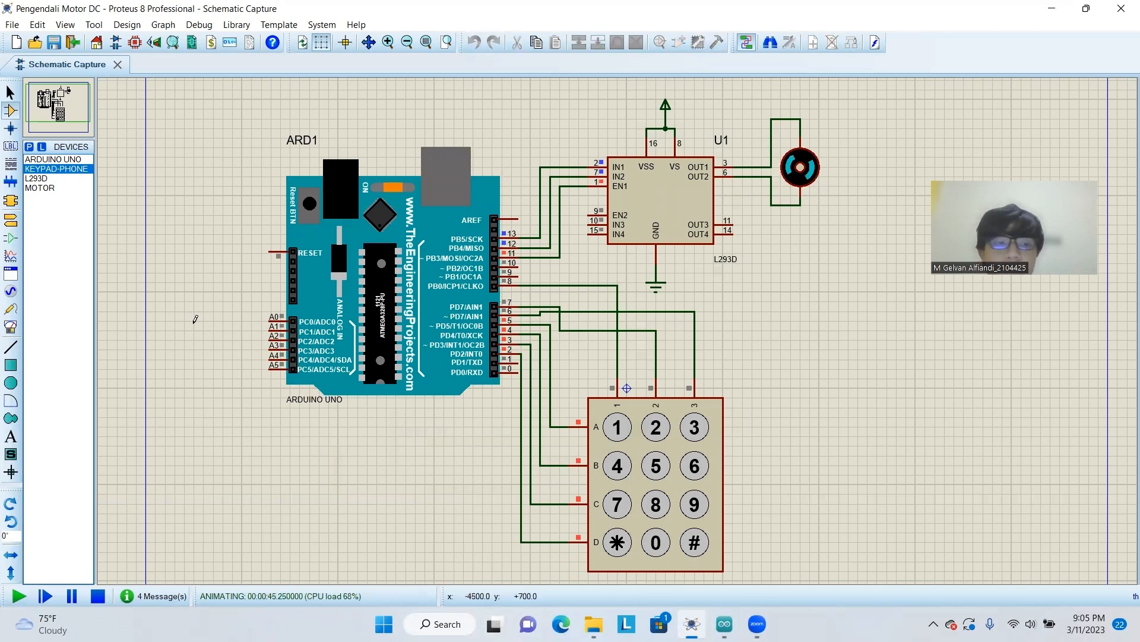
{"action": "left_click", "coordinate": [98, 596]}
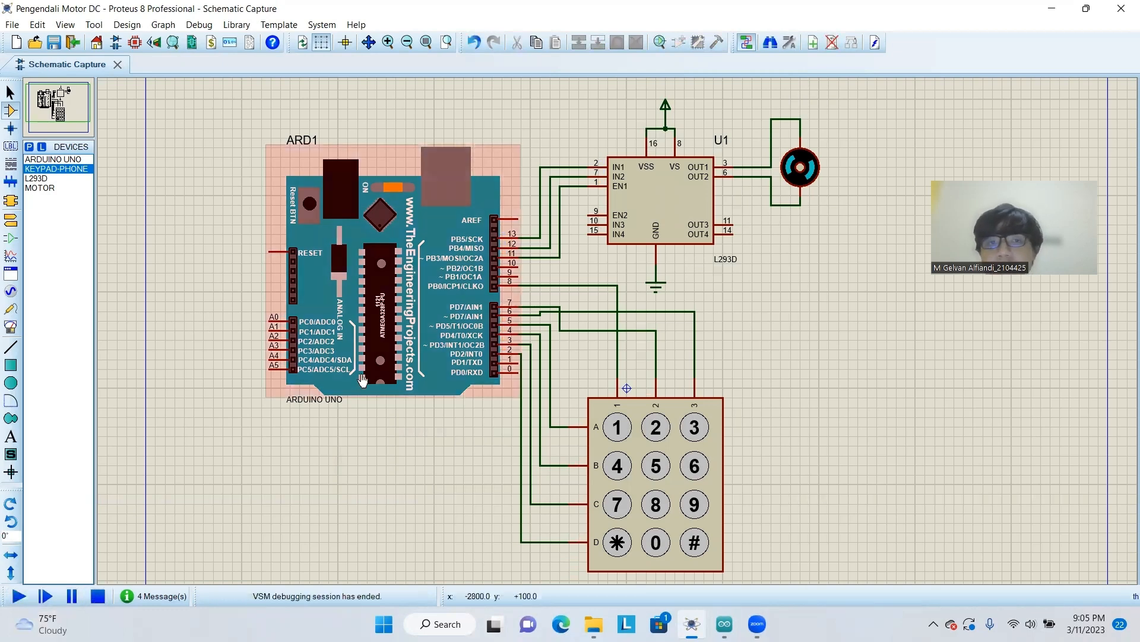
{"action": "left_click", "coordinate": [389, 445]}
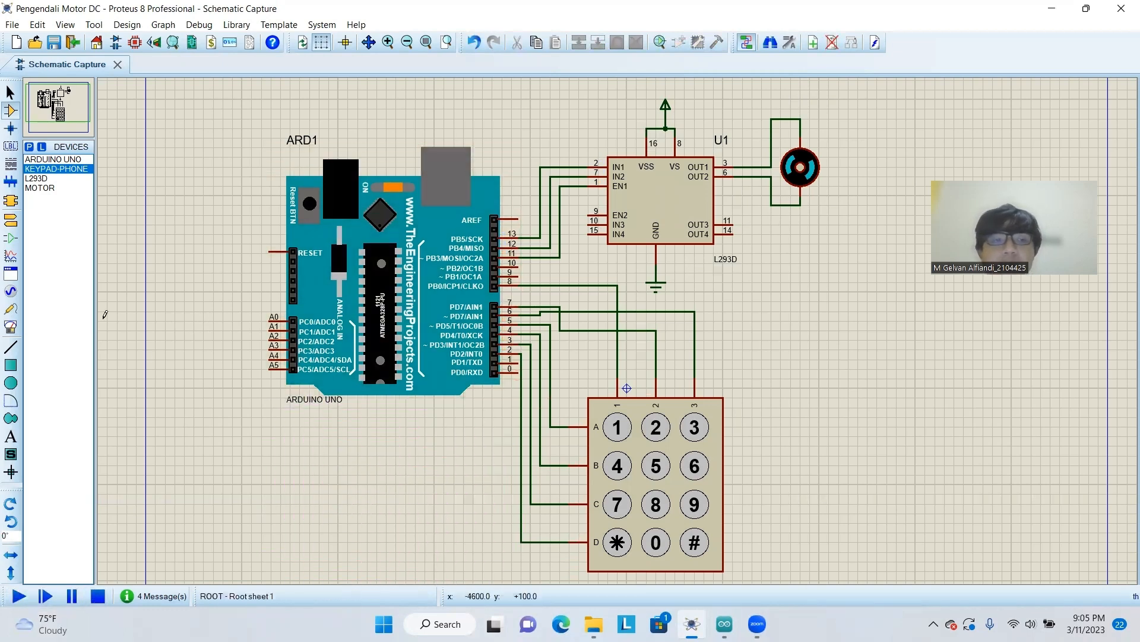
- Select the MOTOR component in the list of loaded devices
{"action": "left_click", "coordinate": [66, 188]}
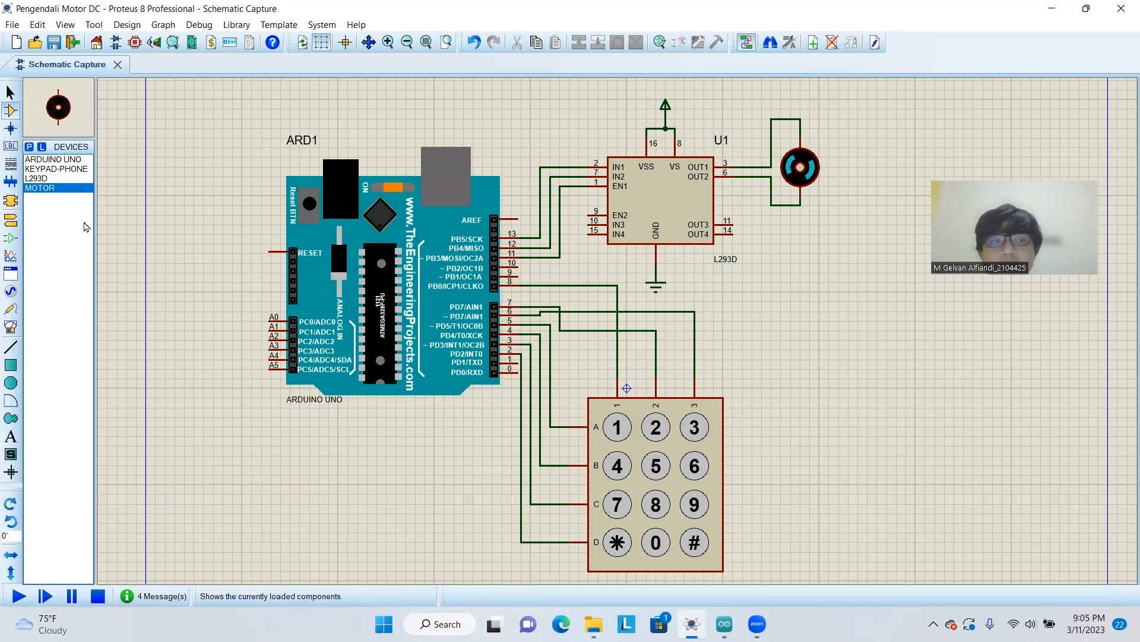